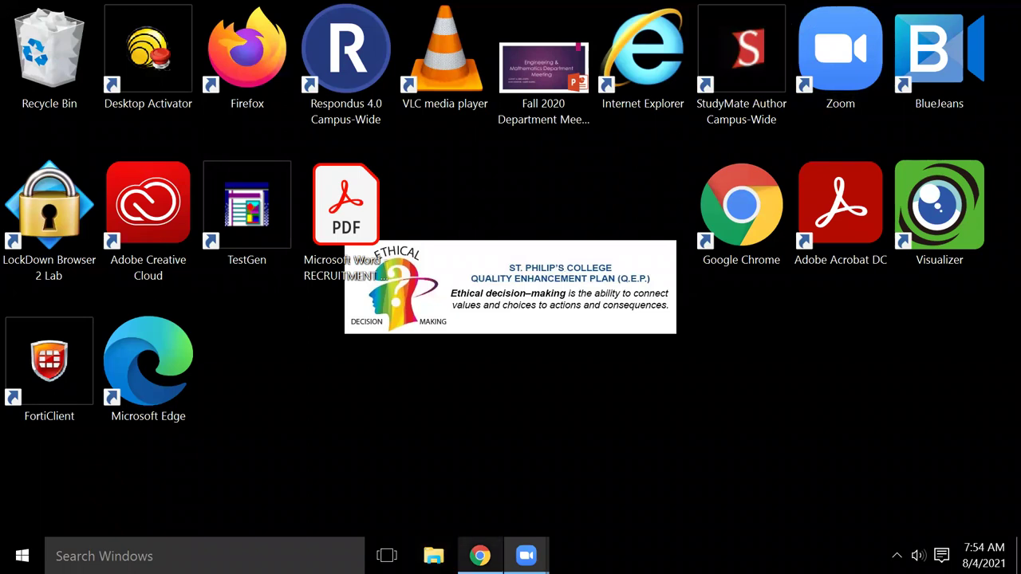
Step: Launch Google Chrome from the taskbar to get a New Tab page
{"action": "left_click", "coordinate": [480, 556]}
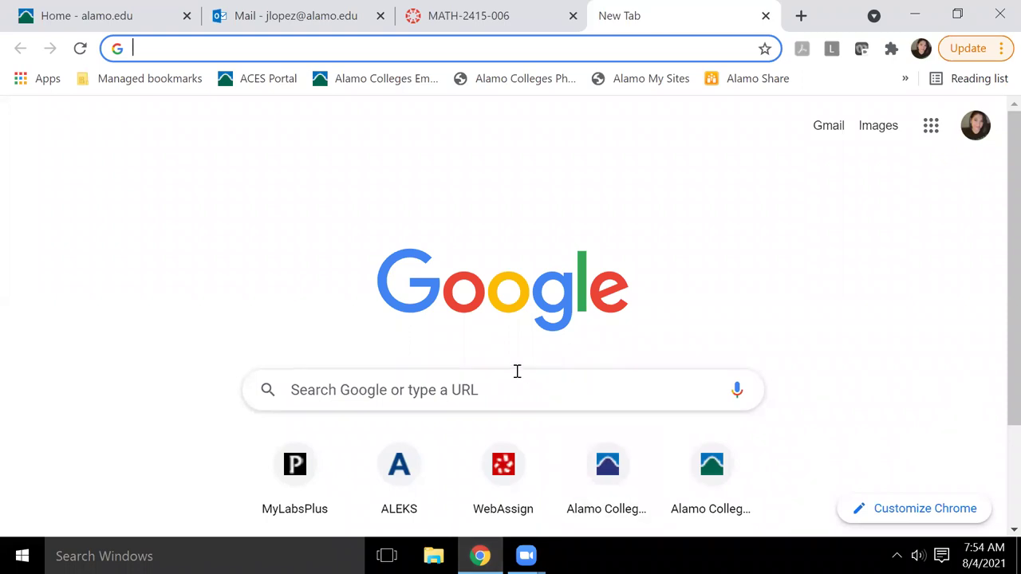
Step: Go to cengage.com and sign in with the instructor's saved e-mail and stored password
{"action": "type", "text": "cengage"}
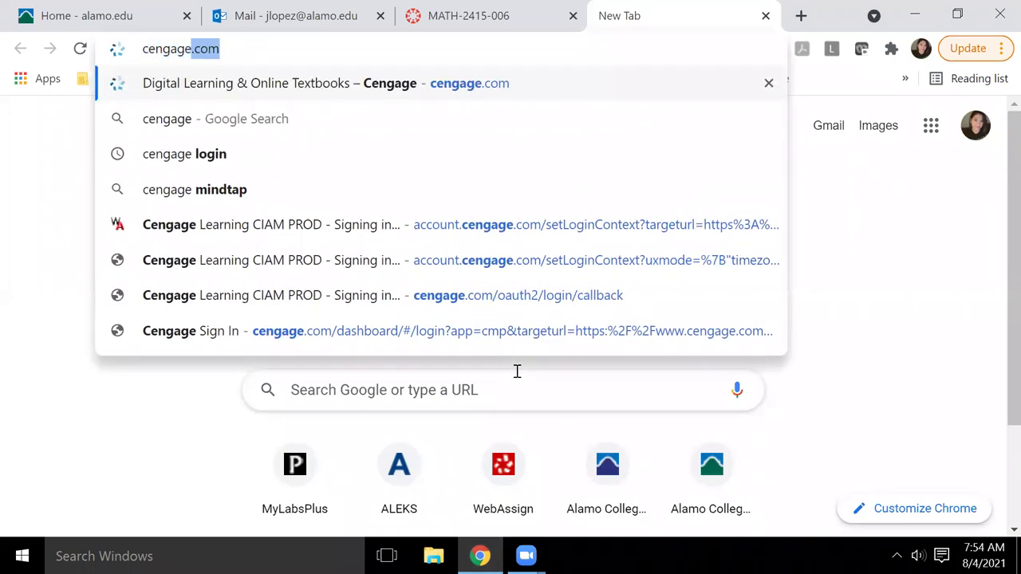
{"action": "key", "text": "Return"}
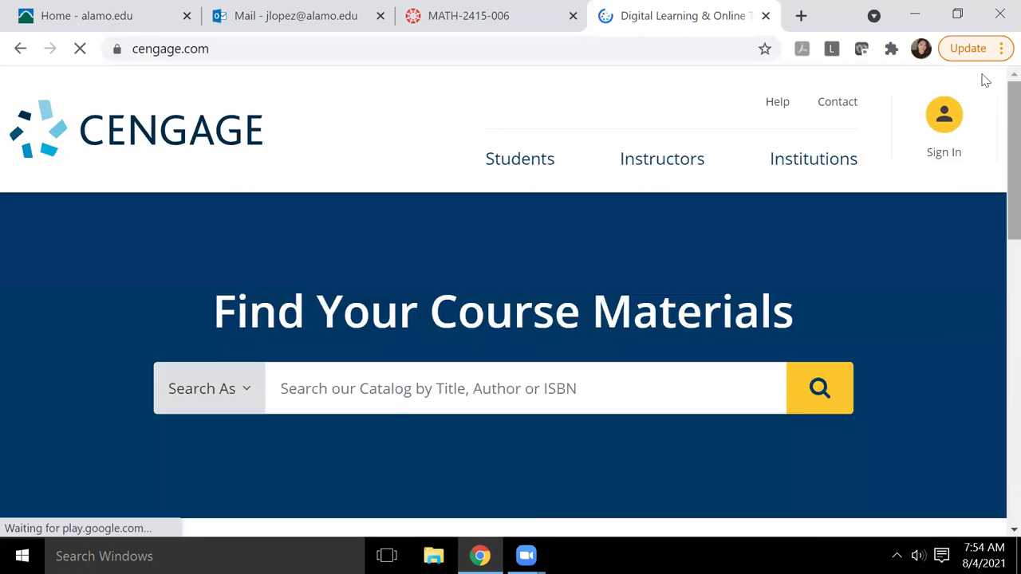
{"action": "left_click", "coordinate": [943, 134]}
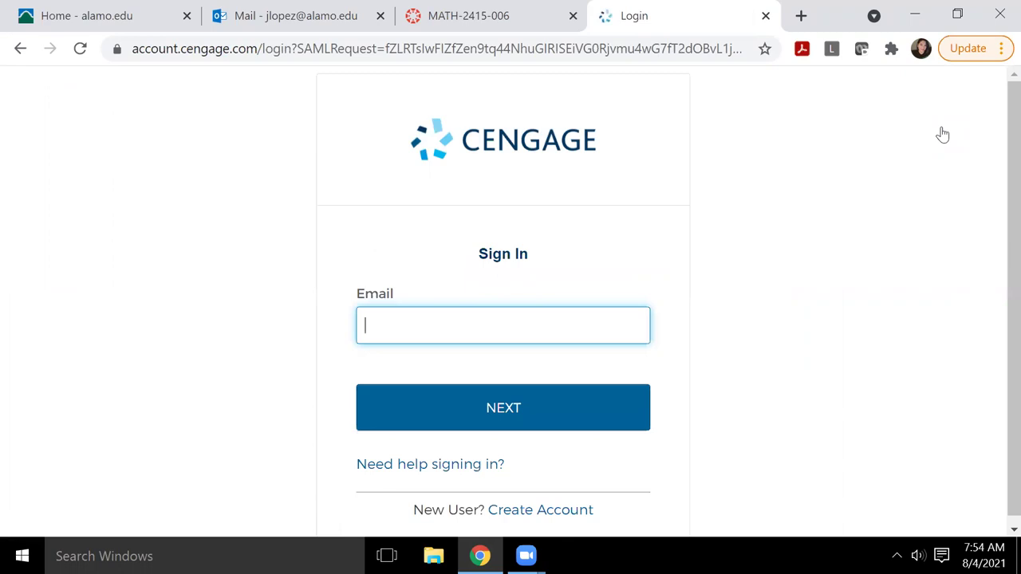
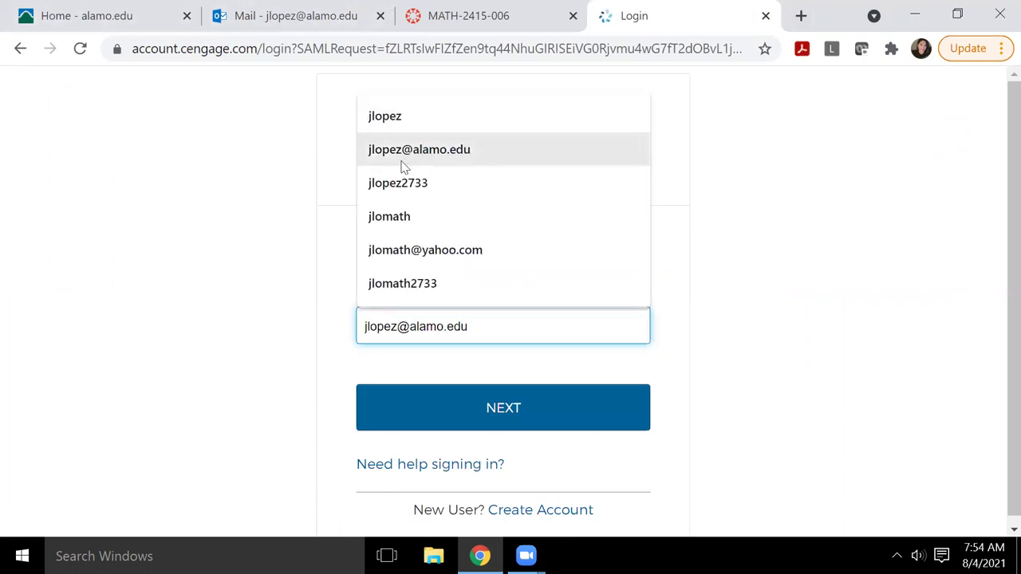
{"action": "left_click", "coordinate": [405, 164]}
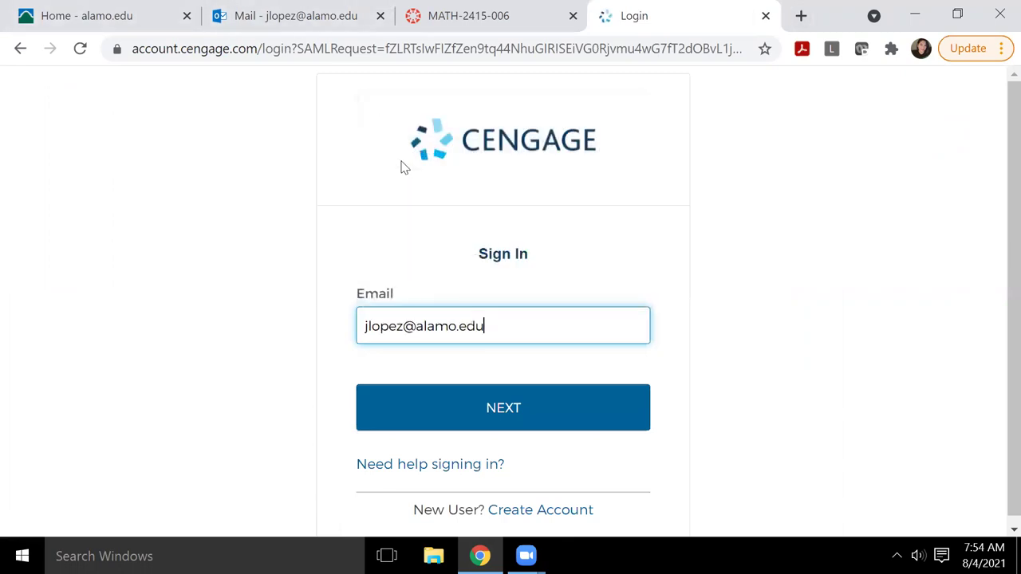
{"action": "left_click", "coordinate": [513, 410]}
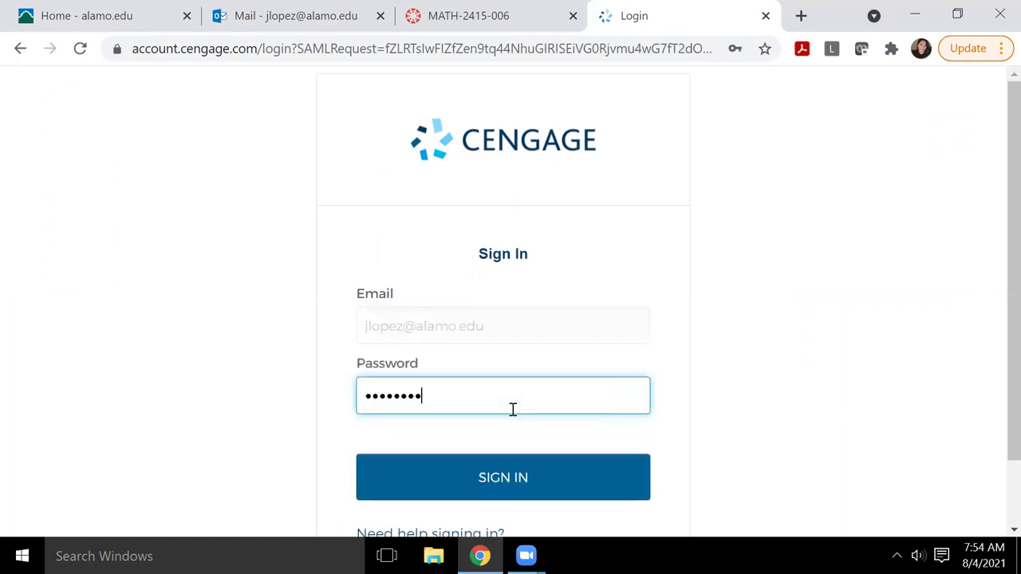
{"action": "key", "text": "Return"}
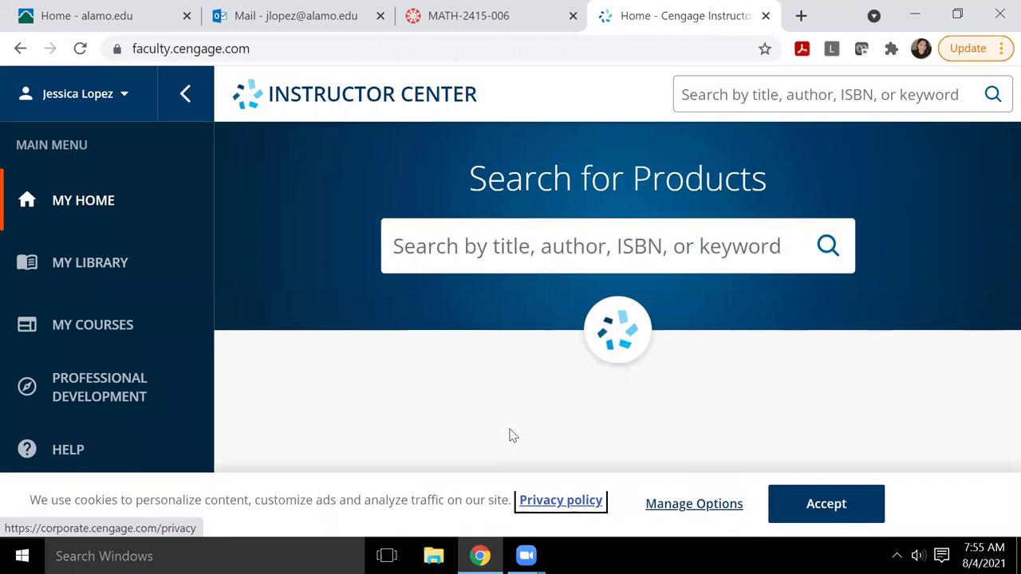
Step: Open My Courses and browse the course cards, including MATH-2415-006 and Math 2412 Fall 2021
{"action": "left_click", "coordinate": [84, 328]}
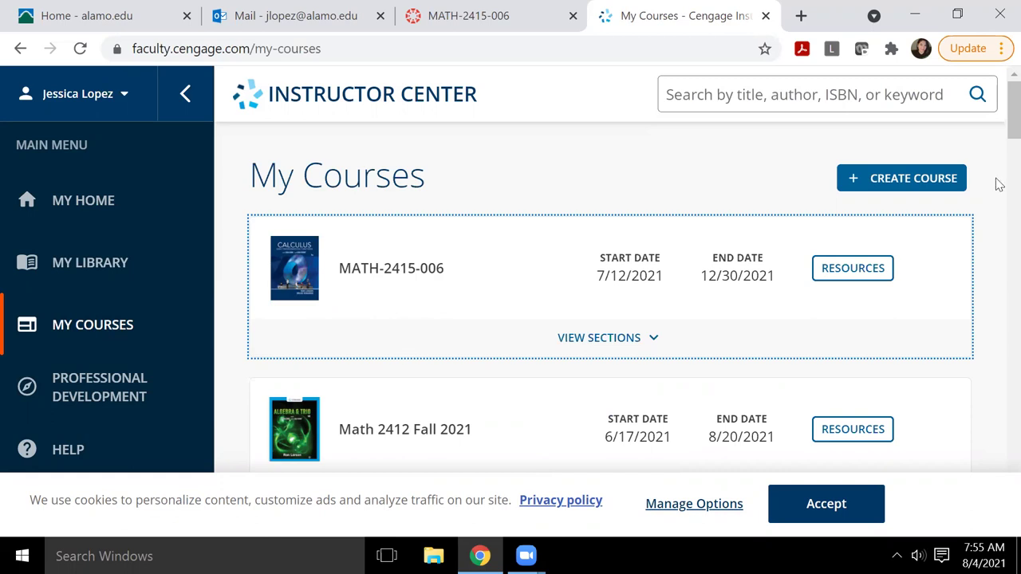
{"action": "left_click_drag", "start_coordinate": [999, 124], "coordinate": [999, 211]}
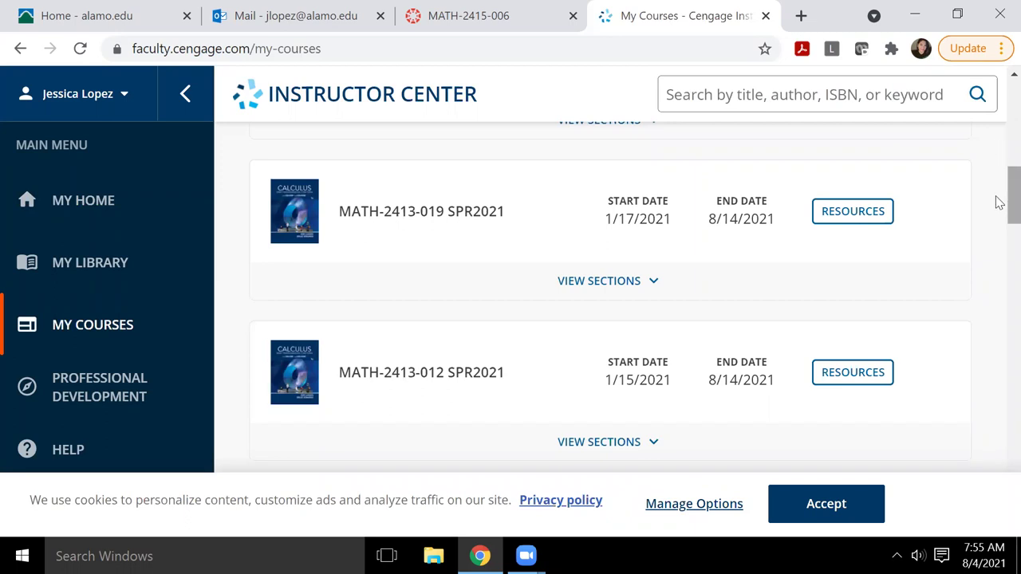
{"action": "scroll", "coordinate": [999, 203], "scroll_direction": "up", "scroll_amount": 5}
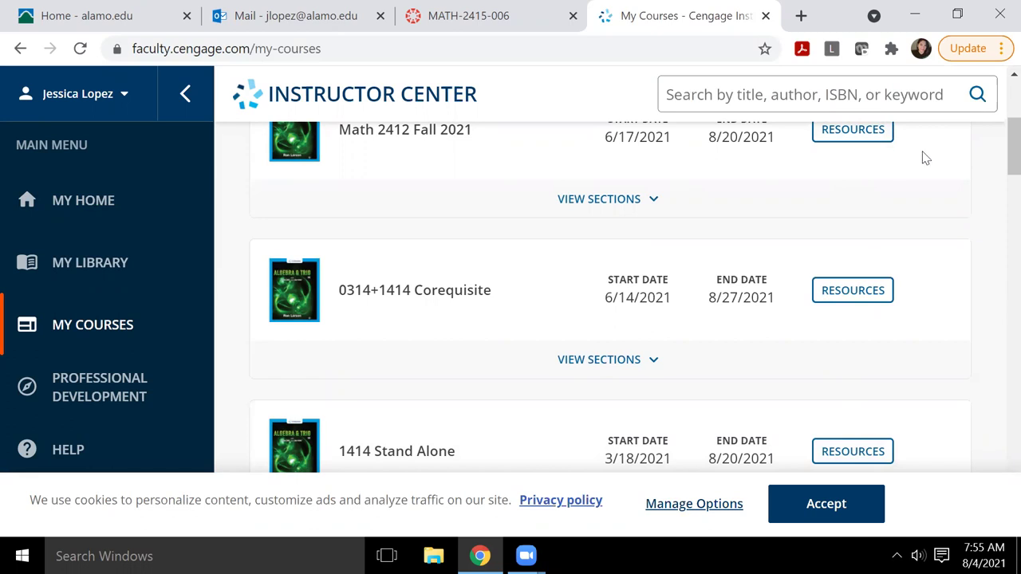
{"action": "scroll", "coordinate": [999, 152], "scroll_direction": "up", "scroll_amount": 5}
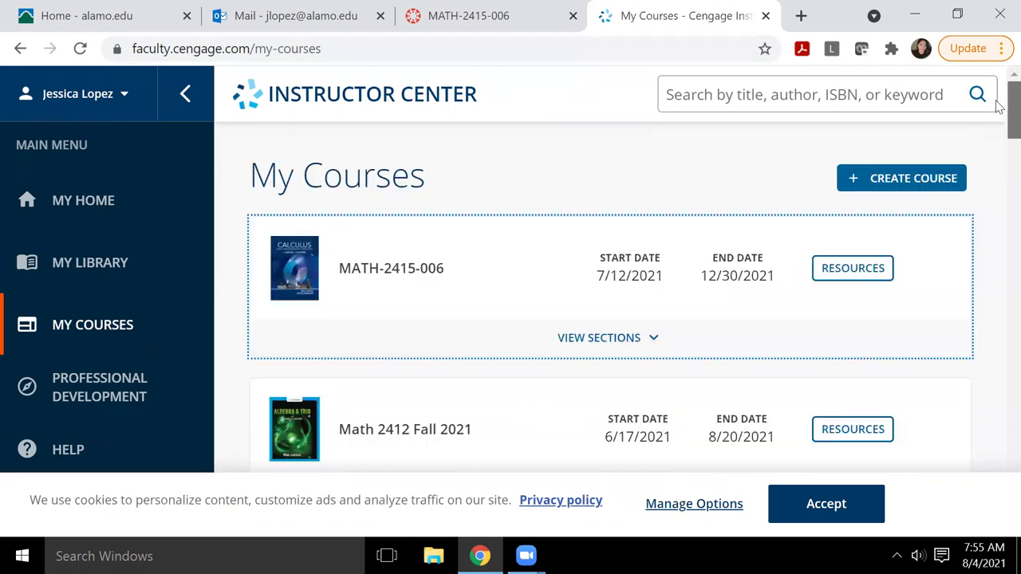
{"action": "scroll", "coordinate": [998, 119], "scroll_direction": "down", "scroll_amount": 3}
{"action": "scroll", "coordinate": [999, 128], "scroll_direction": "up", "scroll_amount": 2}
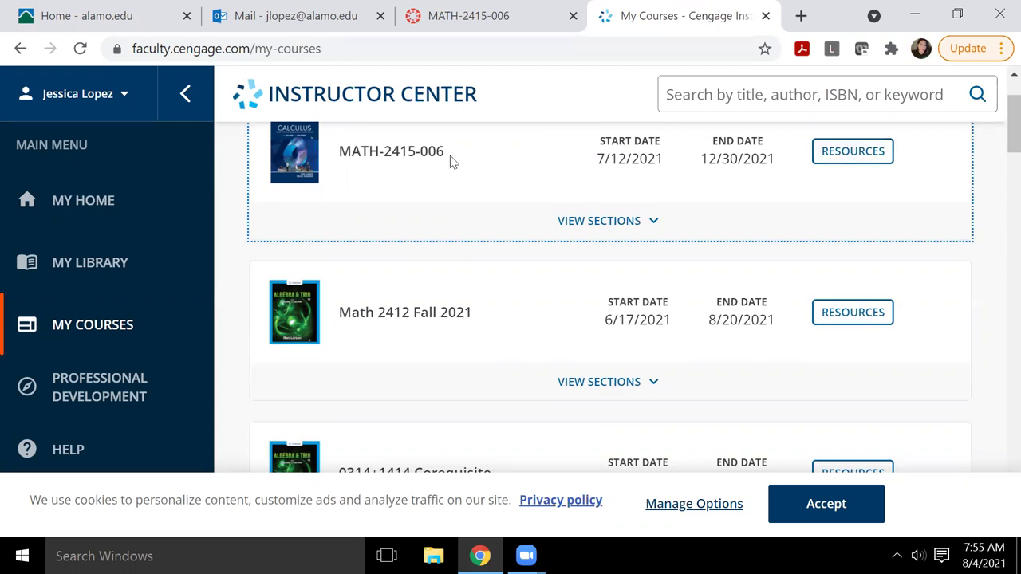
Step: In Math 2412 Fall 2021 resources, expand Instructor Supplements to reach Cengage Testing powered by Cognero
{"action": "left_click", "coordinate": [842, 315]}
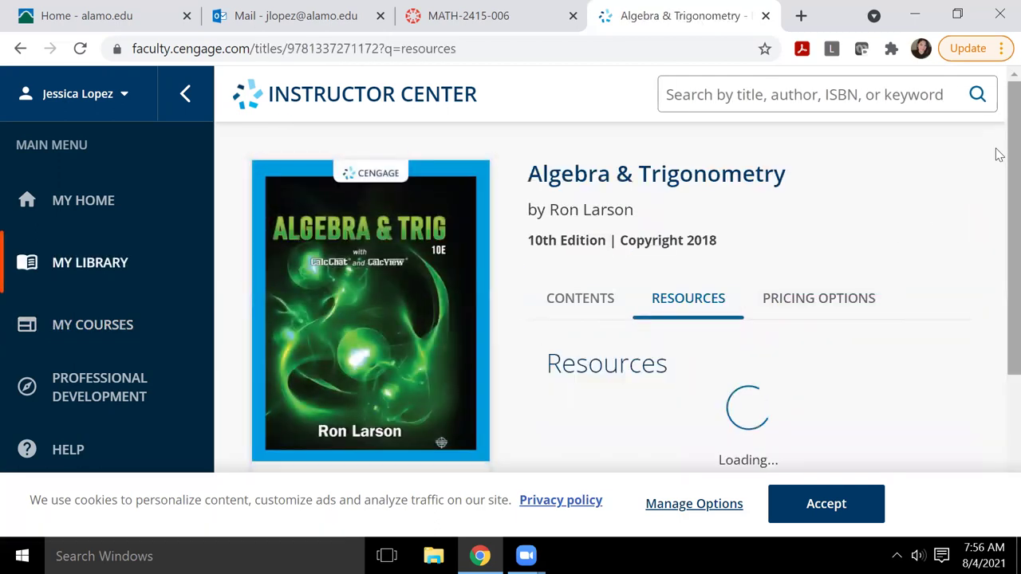
{"action": "left_click_drag", "start_coordinate": [999, 153], "coordinate": [999, 284]}
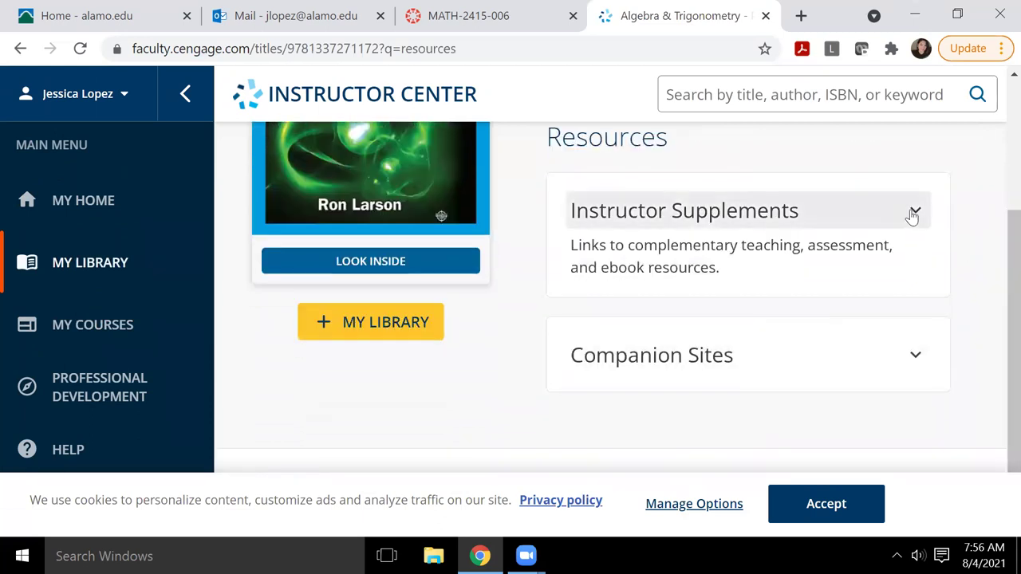
{"action": "left_click", "coordinate": [915, 214]}
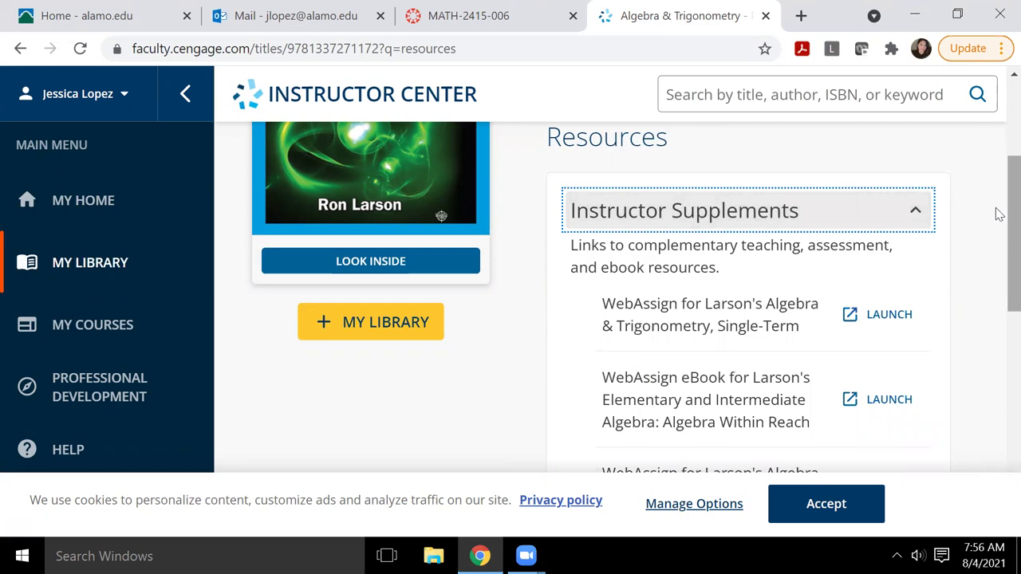
{"action": "left_click_drag", "start_coordinate": [1000, 214], "coordinate": [997, 300]}
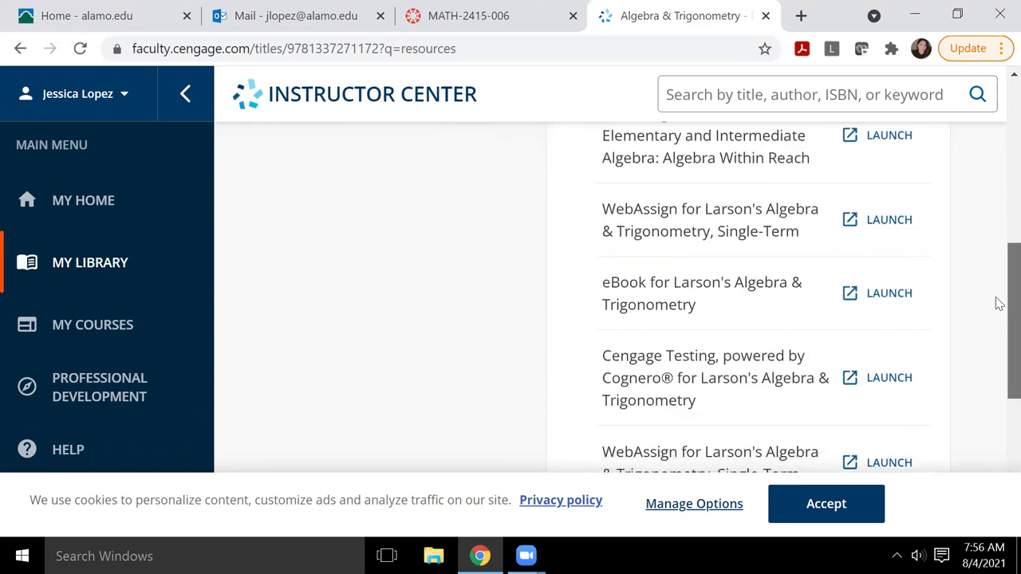
{"action": "scroll", "coordinate": [611, 290], "scroll_direction": "down", "scroll_amount": 2}
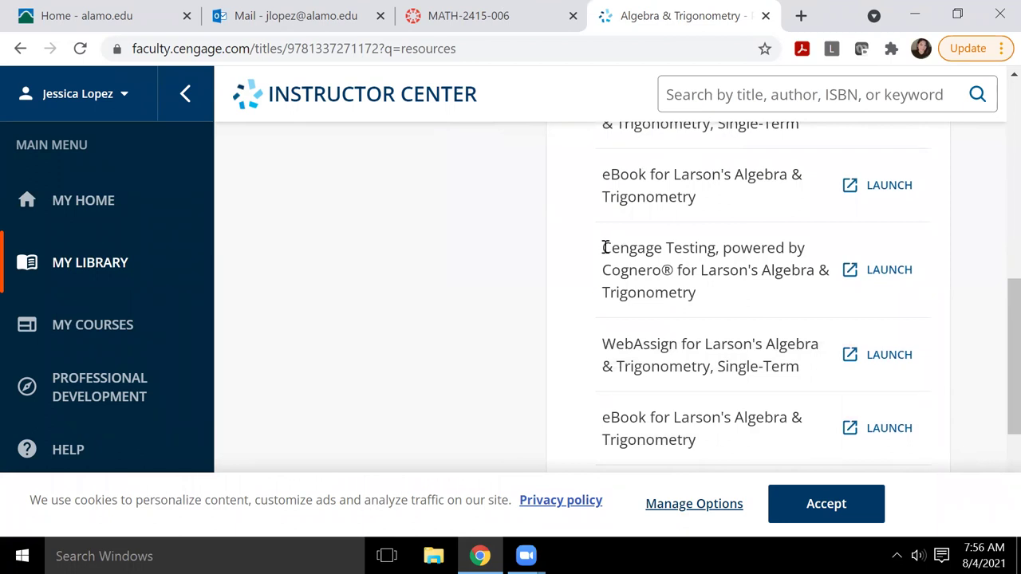
{"action": "left_click_drag", "start_coordinate": [604, 247], "coordinate": [710, 300]}
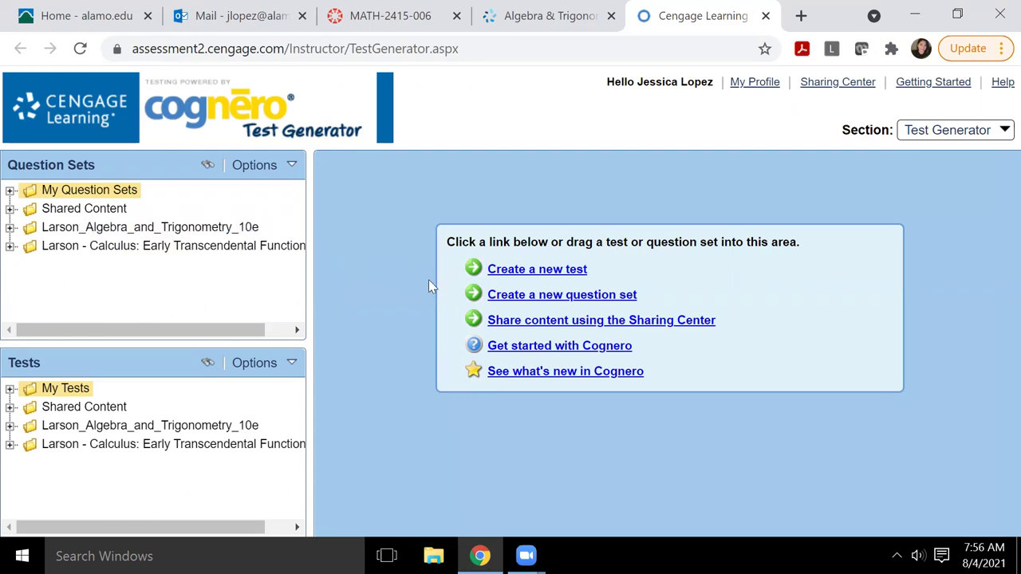
Step: Create an empty test titled '2412 Quiz 1 (Test)' in a new folder named 'Test Folder'
{"action": "left_click", "coordinate": [504, 272]}
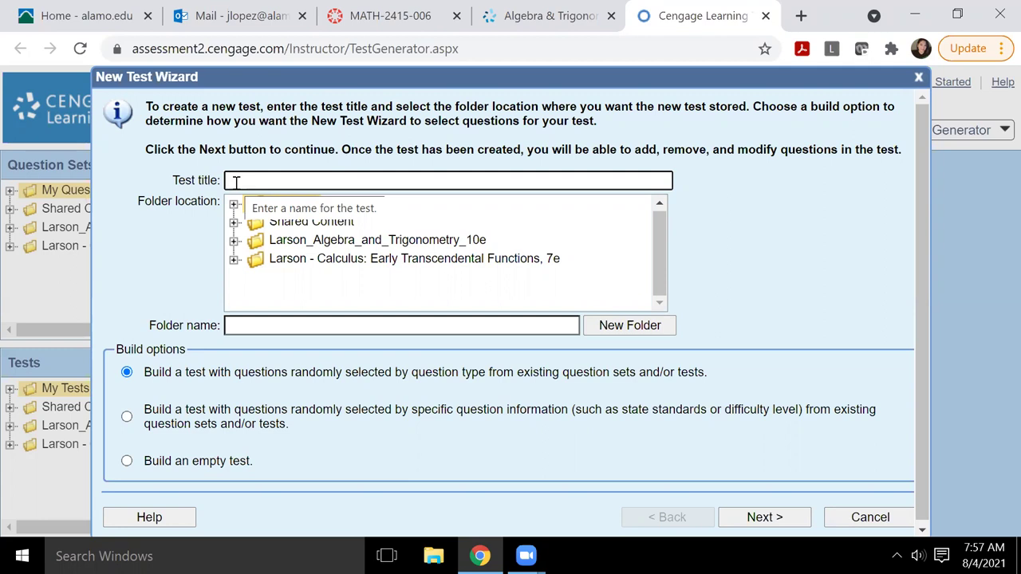
{"action": "left_click", "coordinate": [236, 182]}
{"action": "type", "text": "2412"}
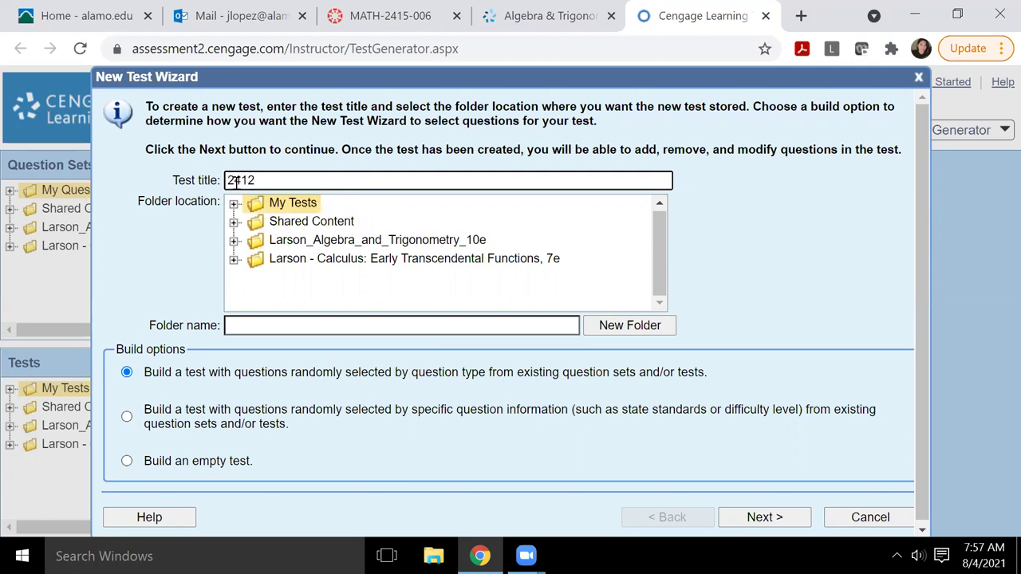
{"action": "type", "text": " Quiz 1 (Test"}
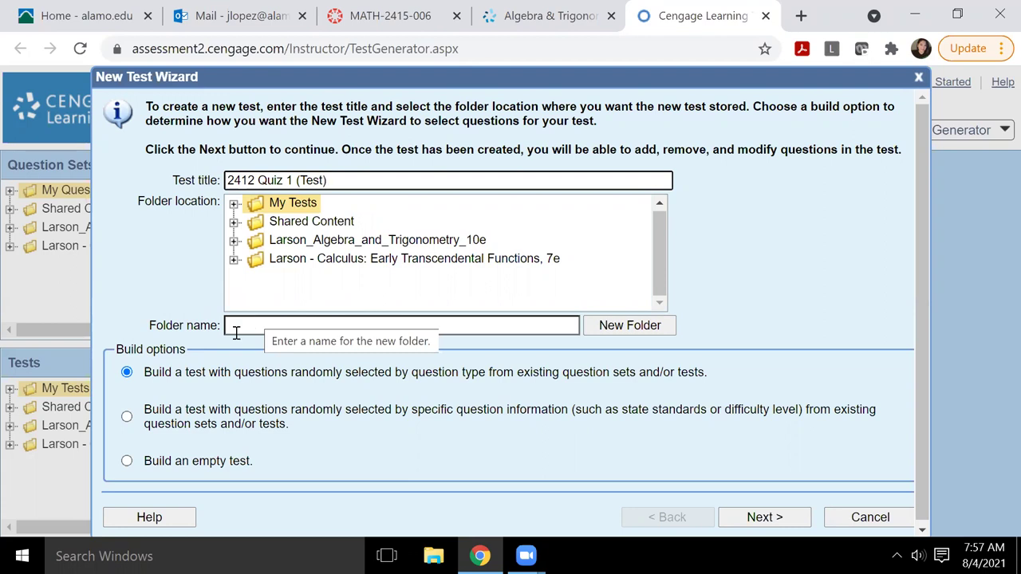
{"action": "left_click", "coordinate": [236, 332]}
{"action": "type", "text": "Tes"}
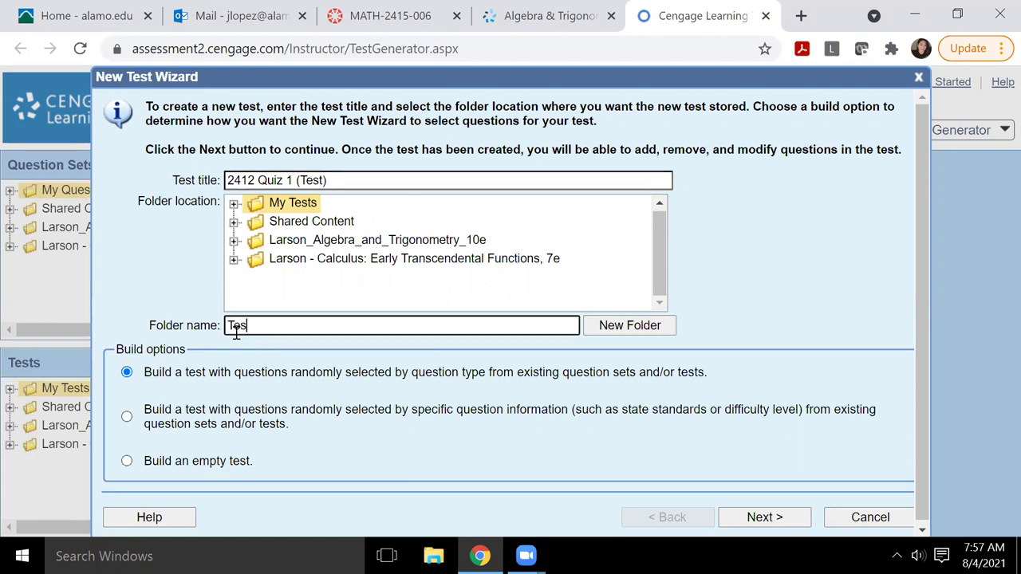
{"action": "type", "text": "t Folde"}
{"action": "key", "text": "Tab"}
{"action": "key", "text": "Tab"}
{"action": "key", "text": "Up"}
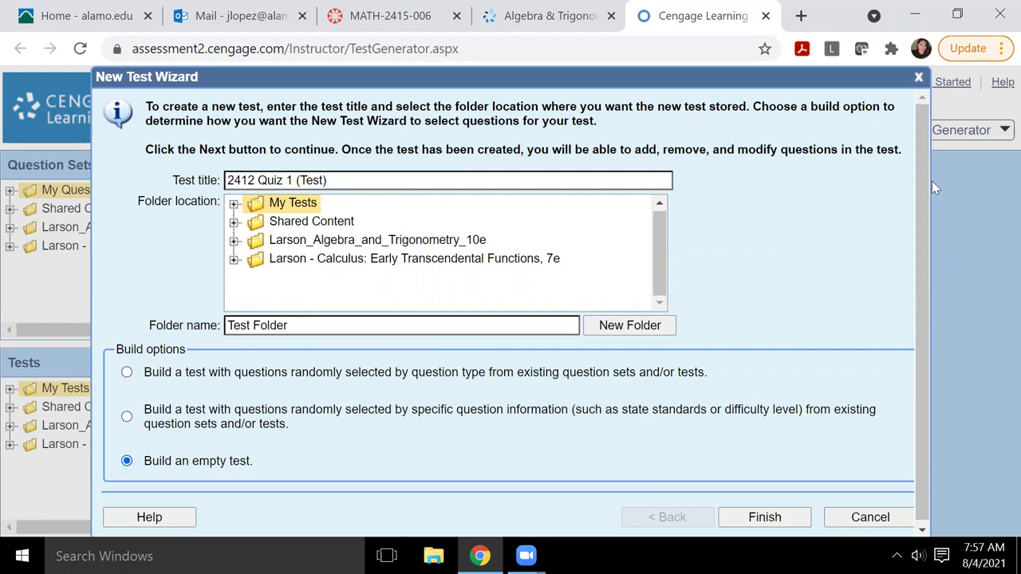
{"action": "left_click_drag", "start_coordinate": [922, 179], "coordinate": [930, 233]}
{"action": "left_click_drag", "start_coordinate": [936, 360], "coordinate": [936, 365]}
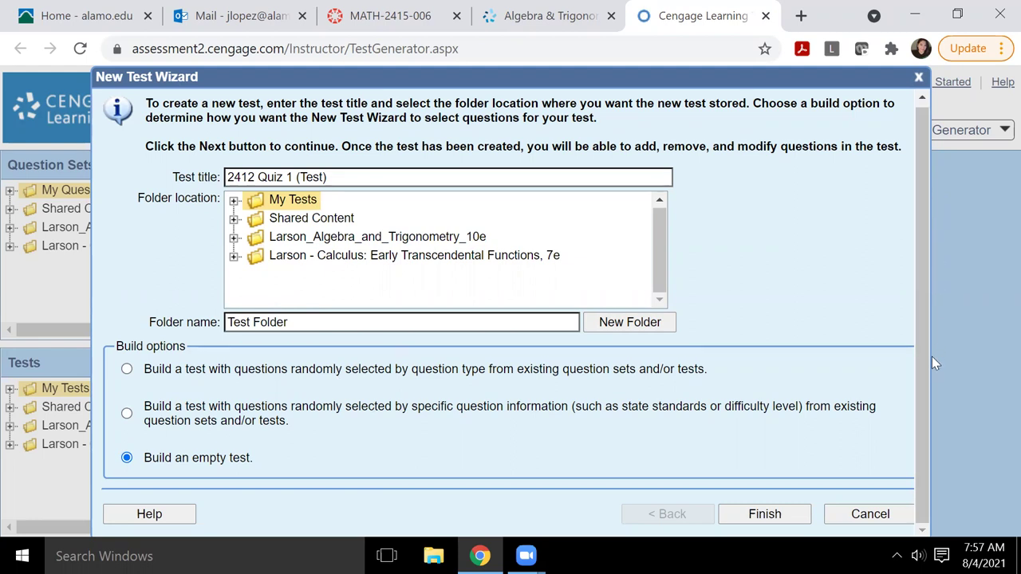
{"action": "left_click", "coordinate": [764, 514]}
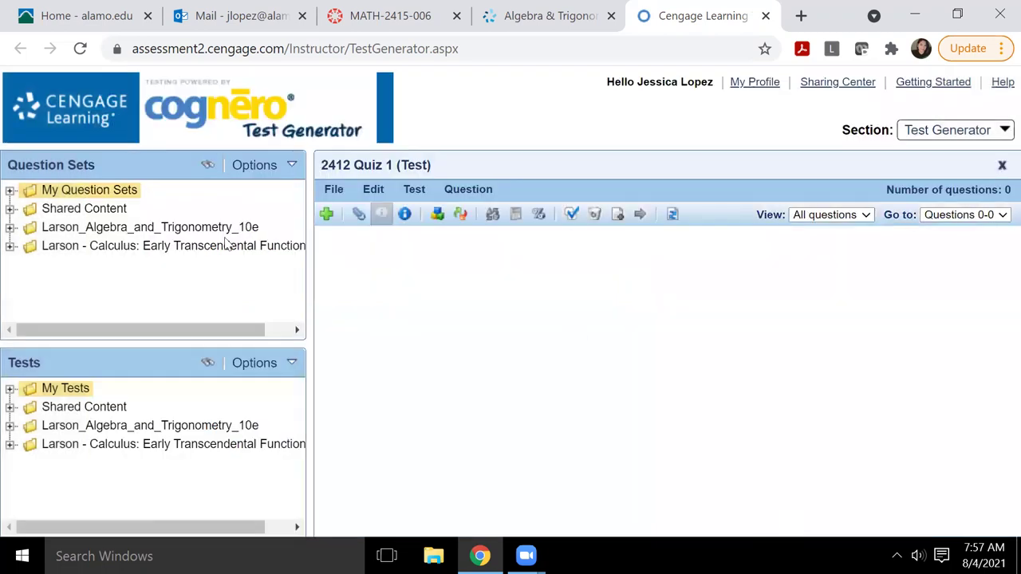
Step: Expand Larson_Algebra_and_Trigonometry_10e and Chapter 6 - Trigonometry to reveal Sections 6.1–6.7
{"action": "left_click", "coordinate": [10, 228]}
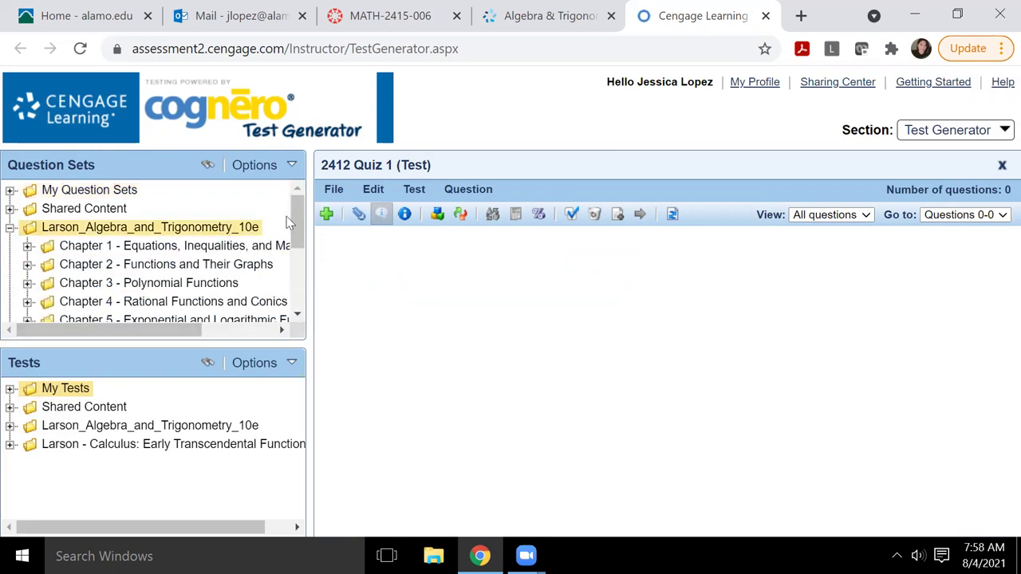
{"action": "left_click_drag", "start_coordinate": [297, 216], "coordinate": [297, 180]}
{"action": "left_click_drag", "start_coordinate": [300, 222], "coordinate": [301, 276]}
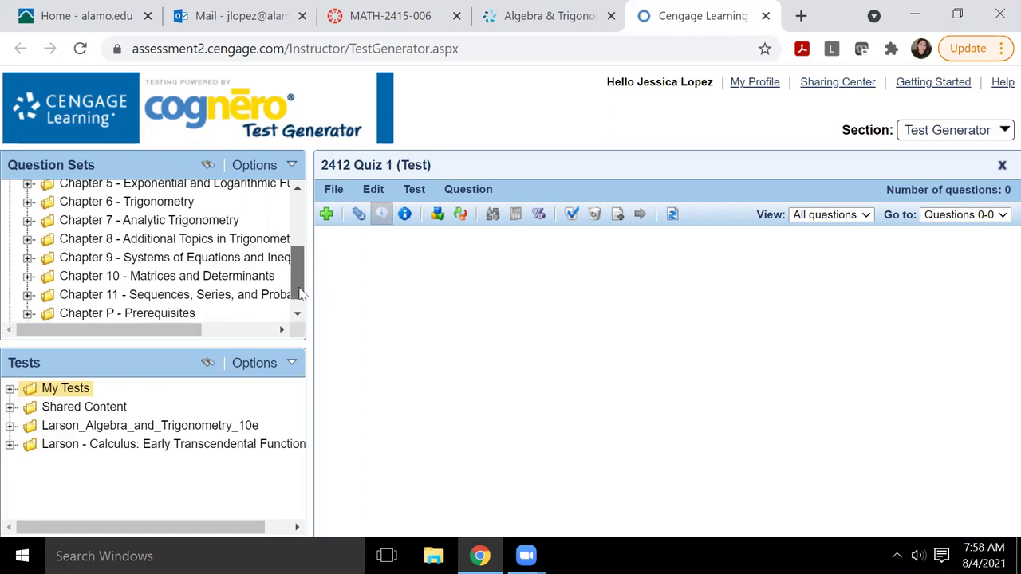
{"action": "left_click_drag", "start_coordinate": [302, 276], "coordinate": [302, 285]}
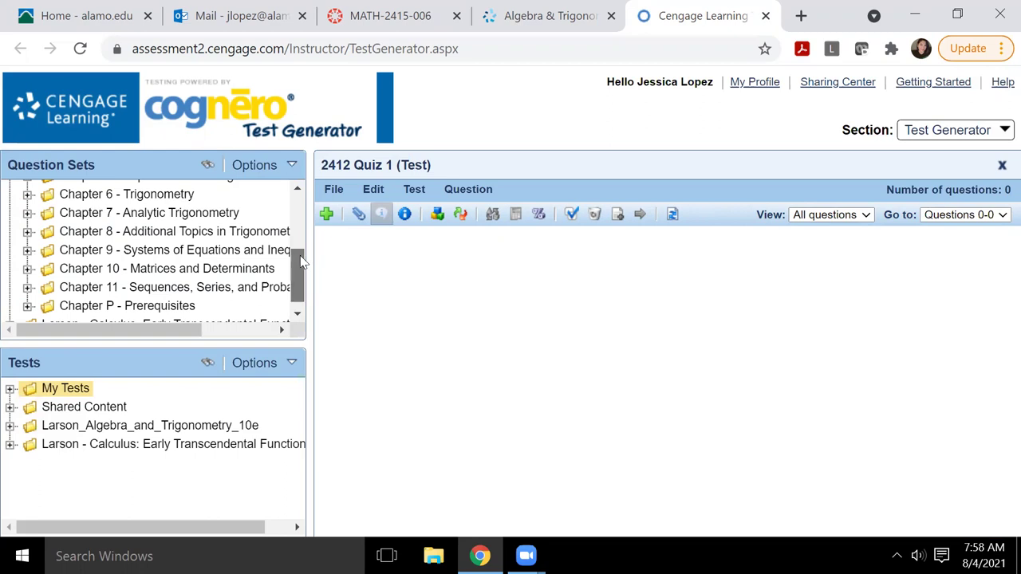
{"action": "scroll", "coordinate": [300, 255], "scroll_direction": "down", "scroll_amount": 1}
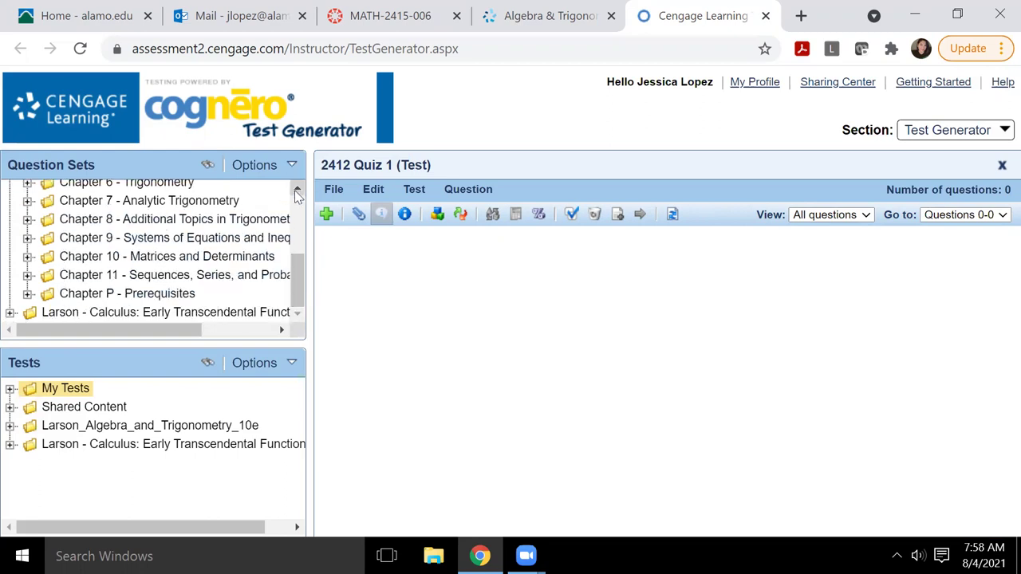
{"action": "scroll", "coordinate": [297, 195], "scroll_direction": "up", "scroll_amount": 2}
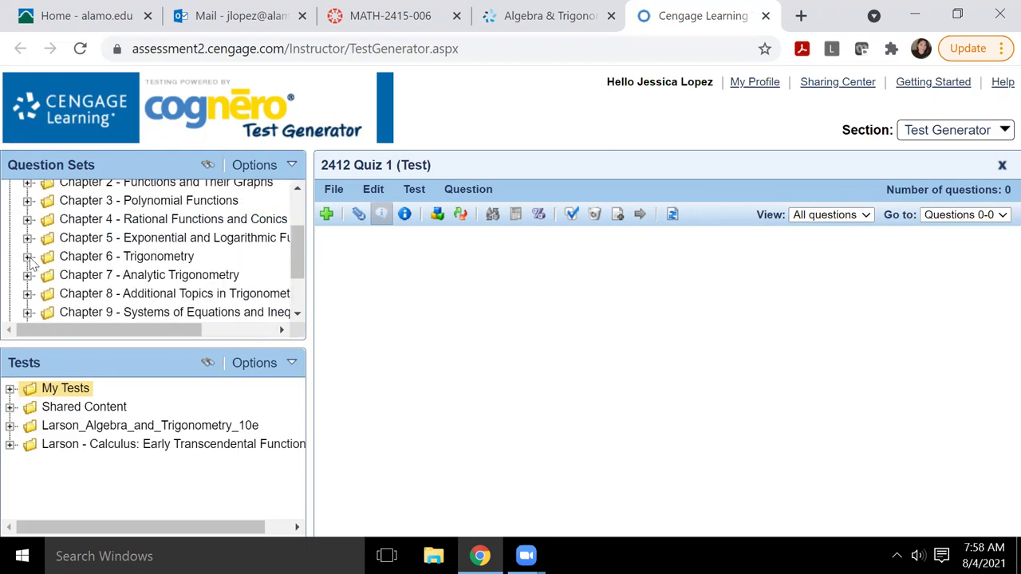
{"action": "left_click", "coordinate": [27, 257]}
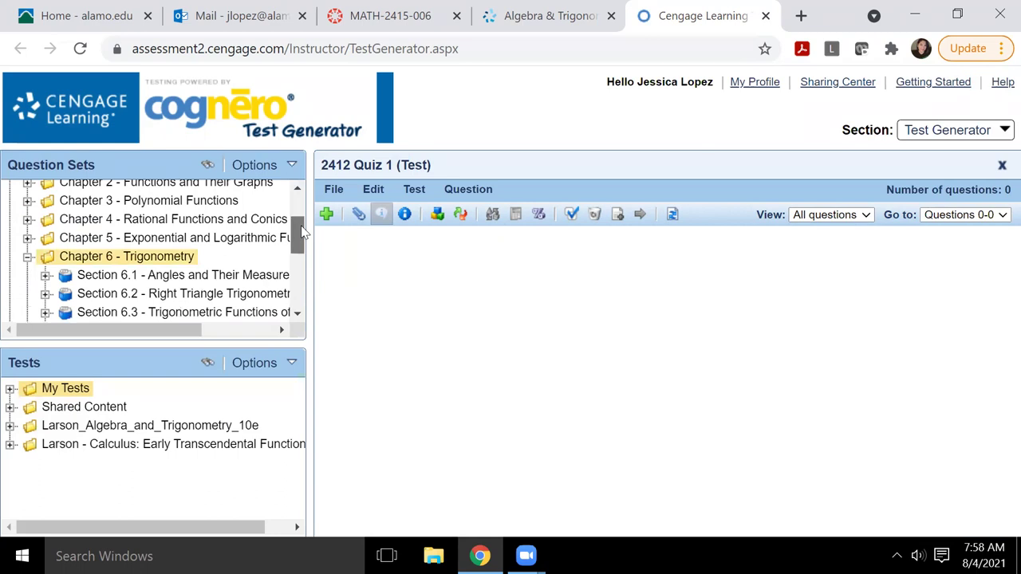
{"action": "left_click_drag", "start_coordinate": [302, 232], "coordinate": [303, 254]}
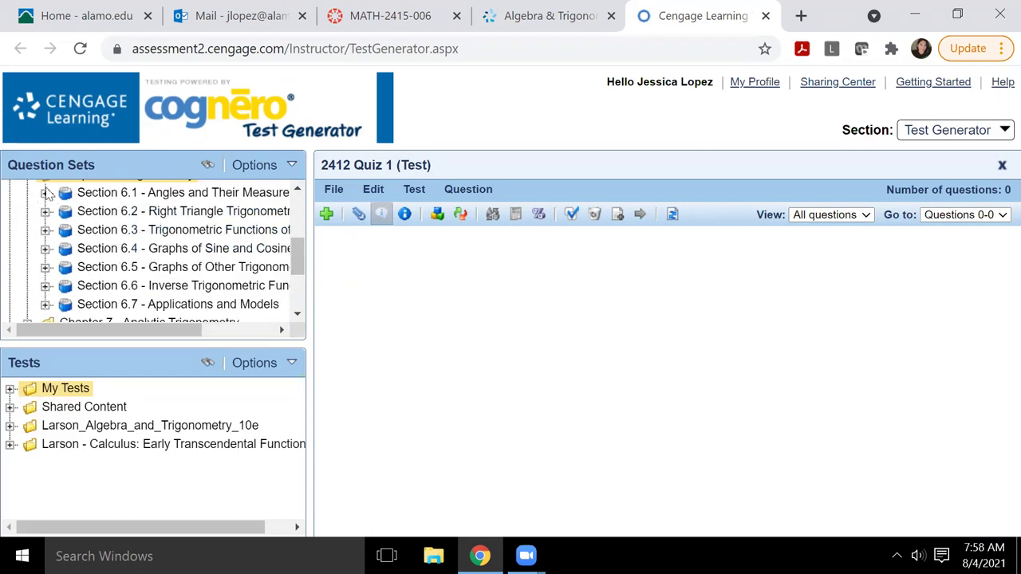
Step: From Section 6.1 Angles and Their Measure, add one quadrant question and two 'Find (if possible)' questions to the quiz
{"action": "left_click", "coordinate": [46, 194]}
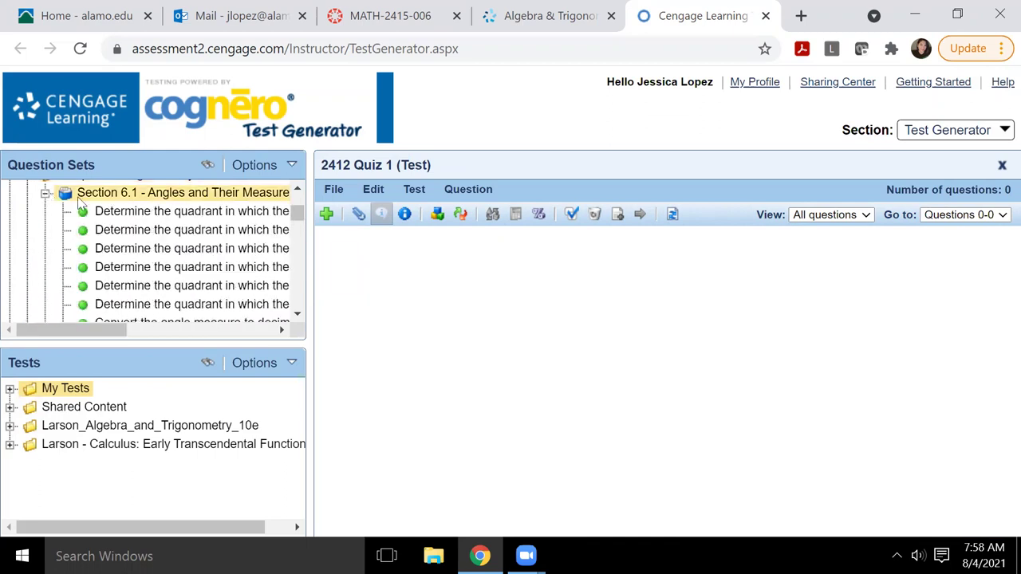
{"action": "mouse_move", "coordinate": [158, 230]}
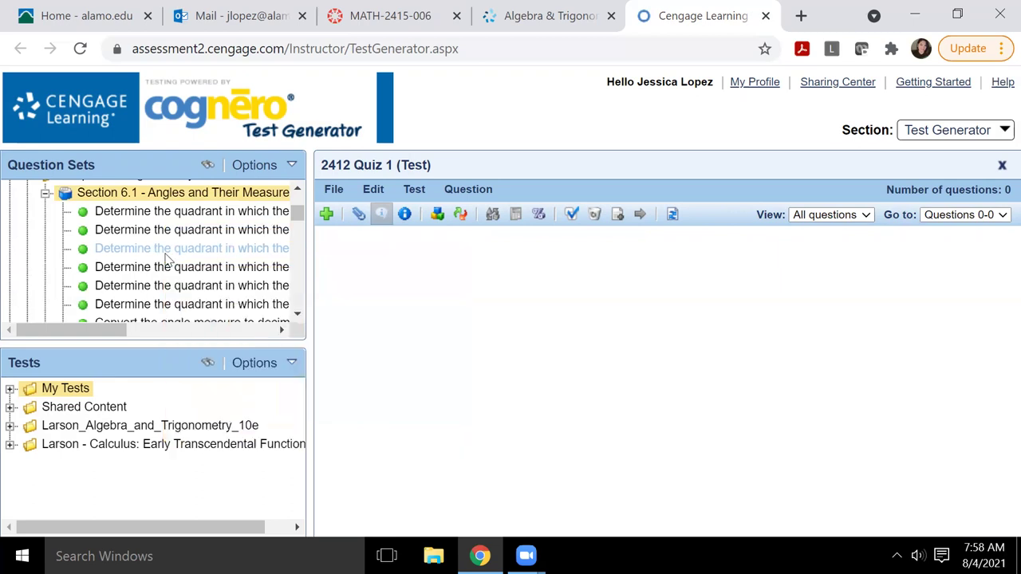
{"action": "mouse_move", "coordinate": [170, 252]}
{"action": "left_click_drag", "start_coordinate": [170, 252], "coordinate": [461, 282]}
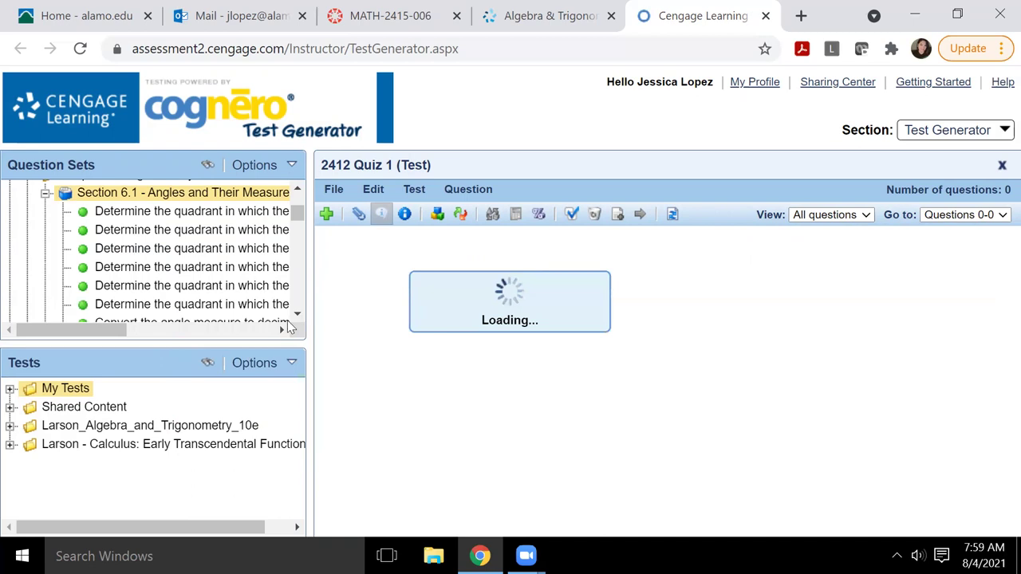
{"action": "scroll", "coordinate": [299, 315], "scroll_direction": "down", "scroll_amount": 5}
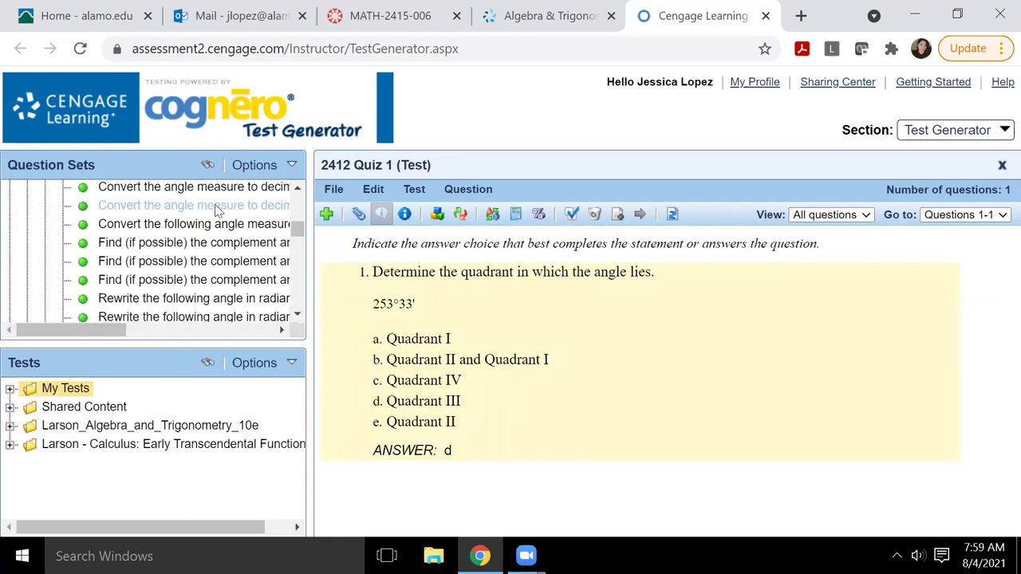
{"action": "mouse_move", "coordinate": [215, 246]}
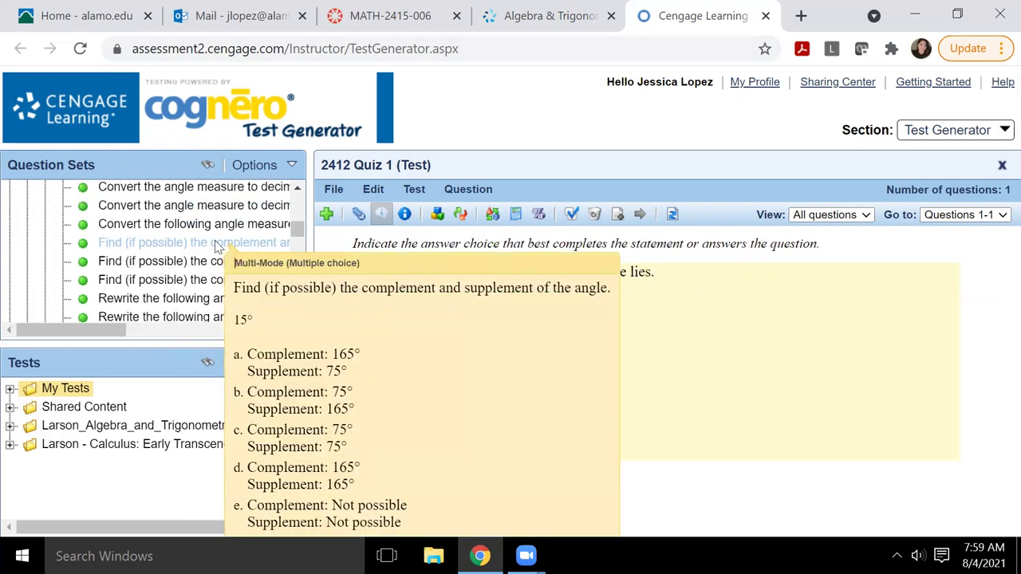
{"action": "left_click_drag", "start_coordinate": [215, 245], "coordinate": [522, 416]}
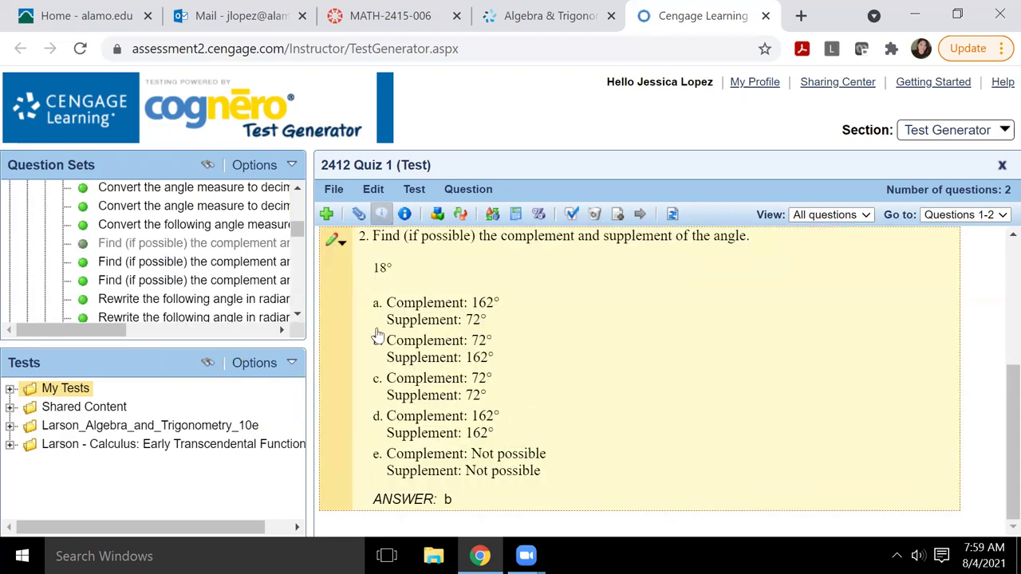
{"action": "mouse_move", "coordinate": [140, 265]}
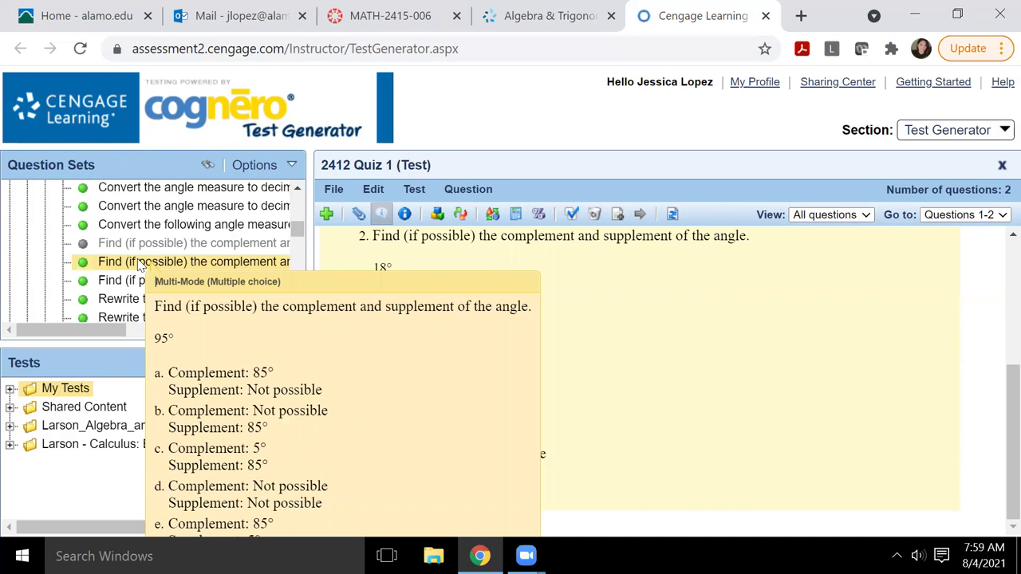
{"action": "left_click_drag", "start_coordinate": [139, 266], "coordinate": [526, 285]}
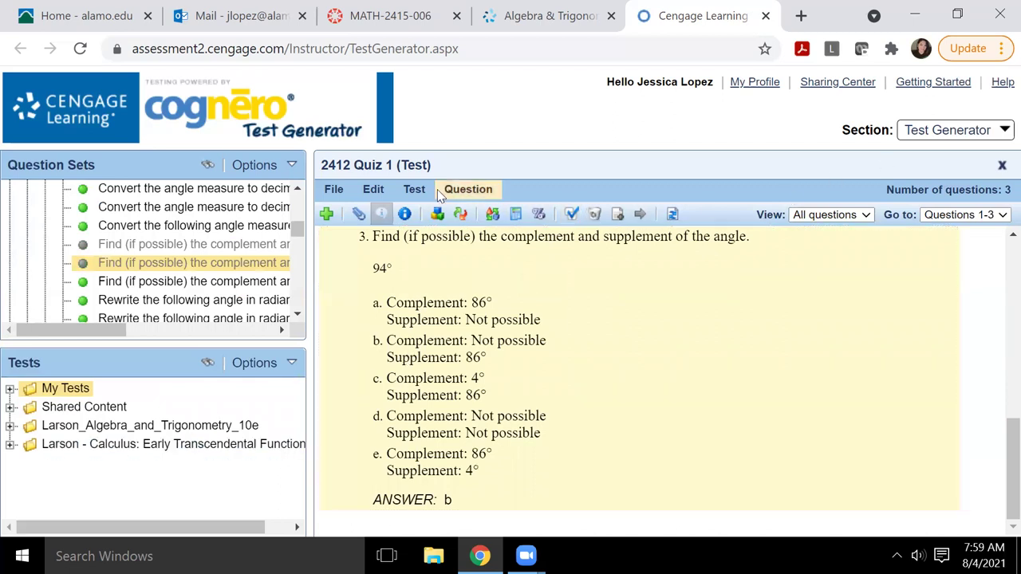
{"action": "left_click", "coordinate": [334, 191]}
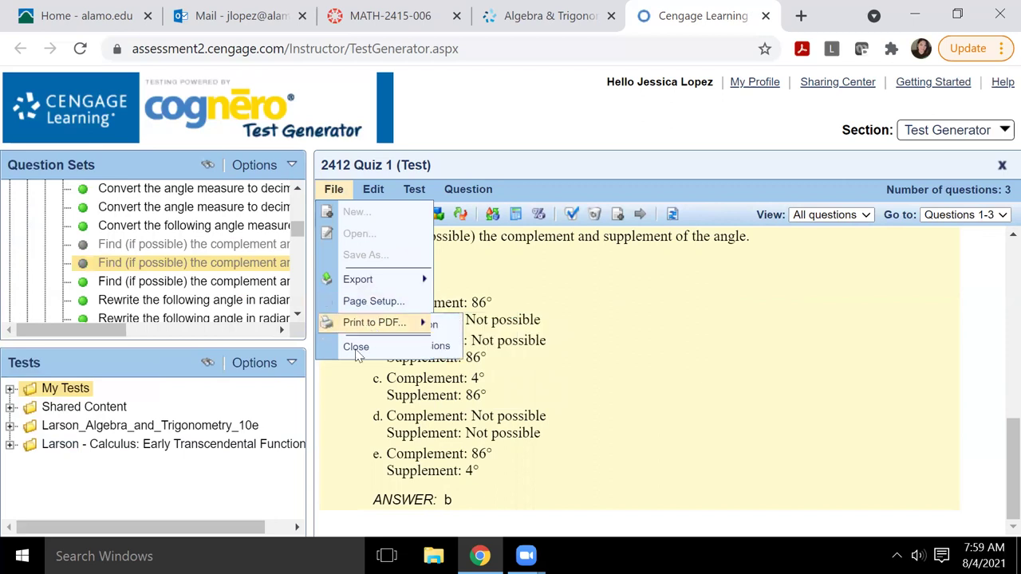
{"action": "mouse_move", "coordinate": [418, 281]}
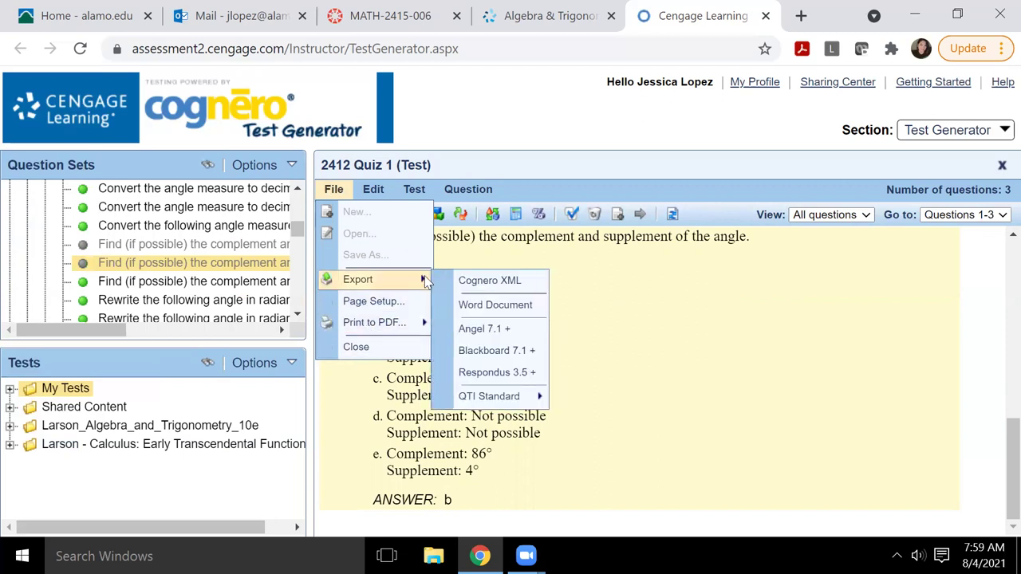
{"action": "mouse_move", "coordinate": [542, 398]}
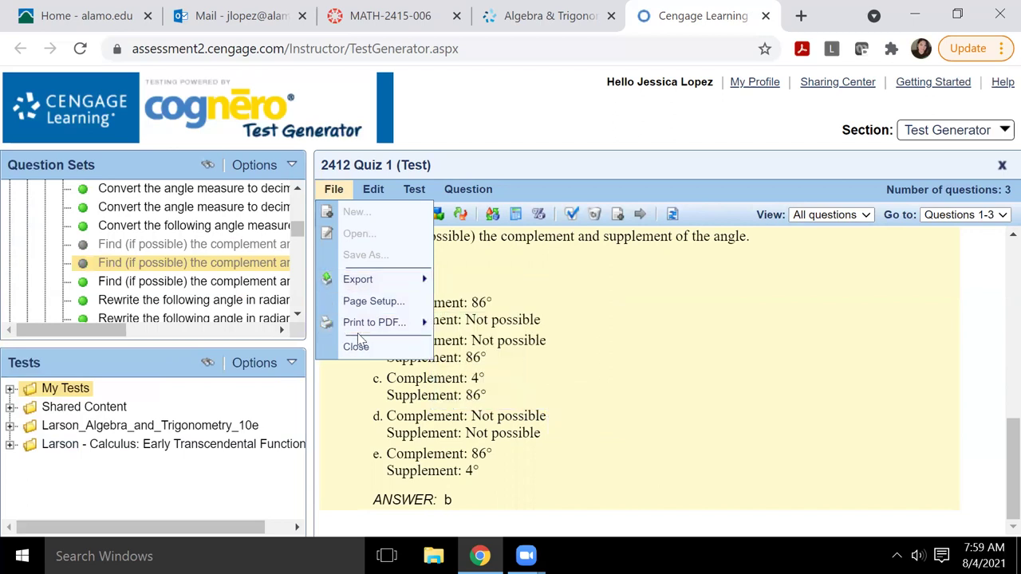
{"action": "mouse_move", "coordinate": [403, 321]}
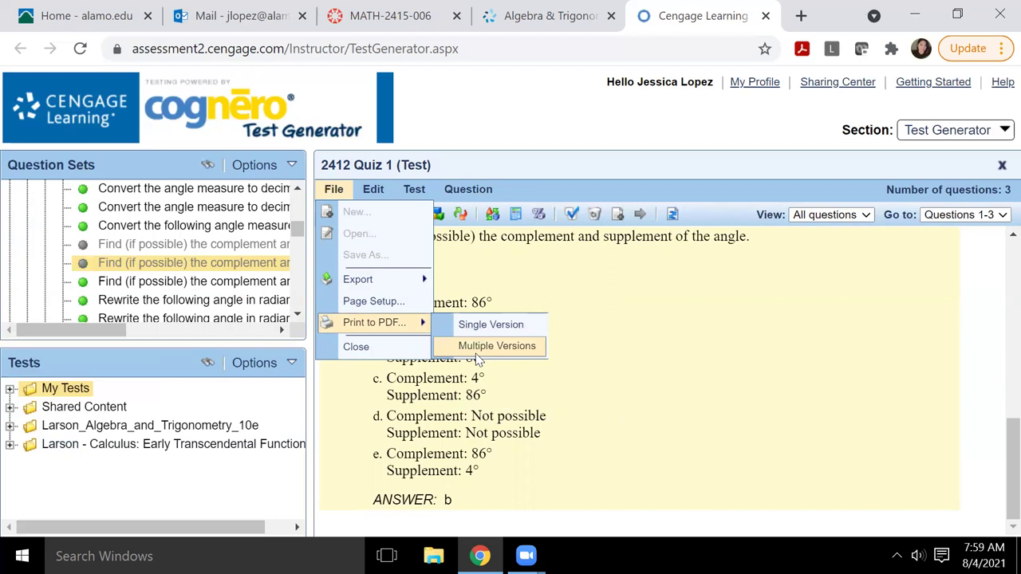
{"action": "left_click", "coordinate": [596, 401]}
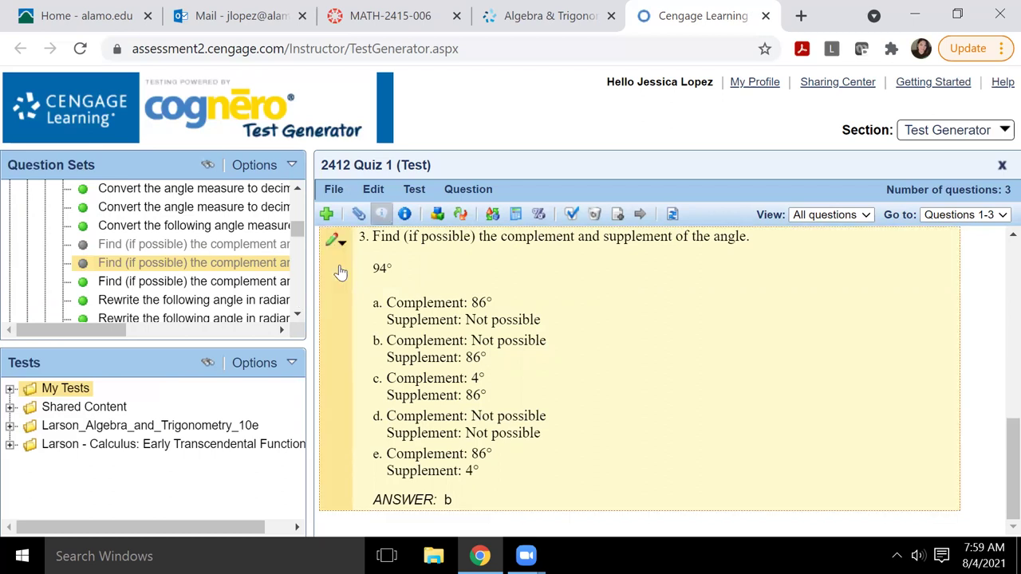
Step: Close the quiz editor, expand My Tests, and select 2412 Quiz 1 (Test) in the Tests tree
{"action": "left_click", "coordinate": [1002, 167]}
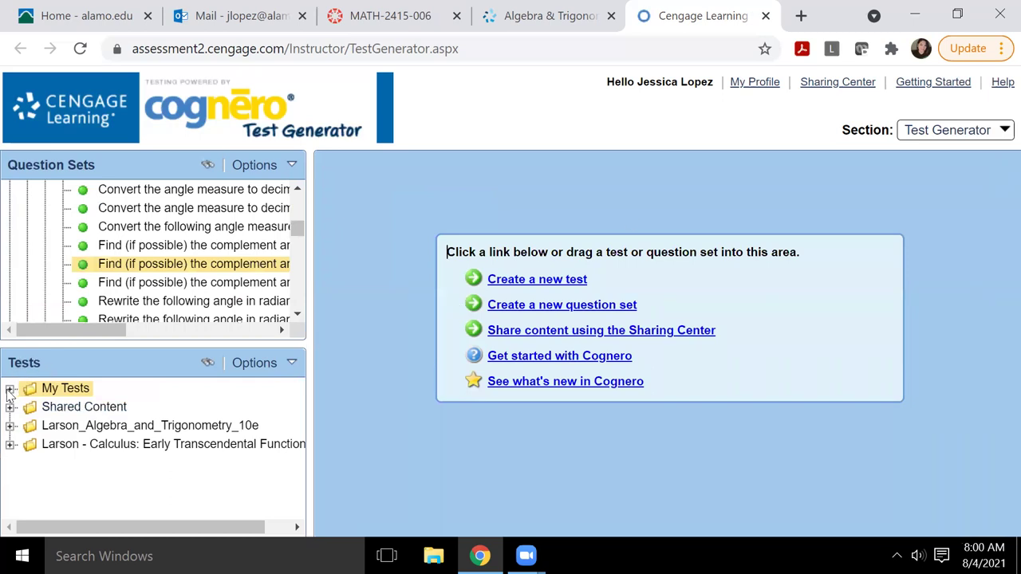
{"action": "left_click", "coordinate": [9, 388]}
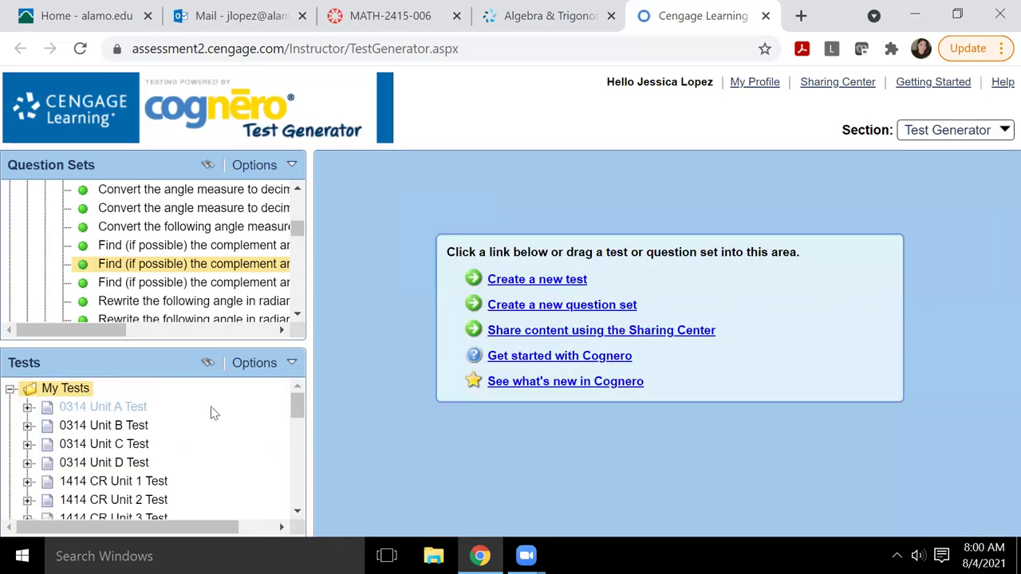
{"action": "scroll", "coordinate": [297, 406], "scroll_direction": "down", "scroll_amount": 5}
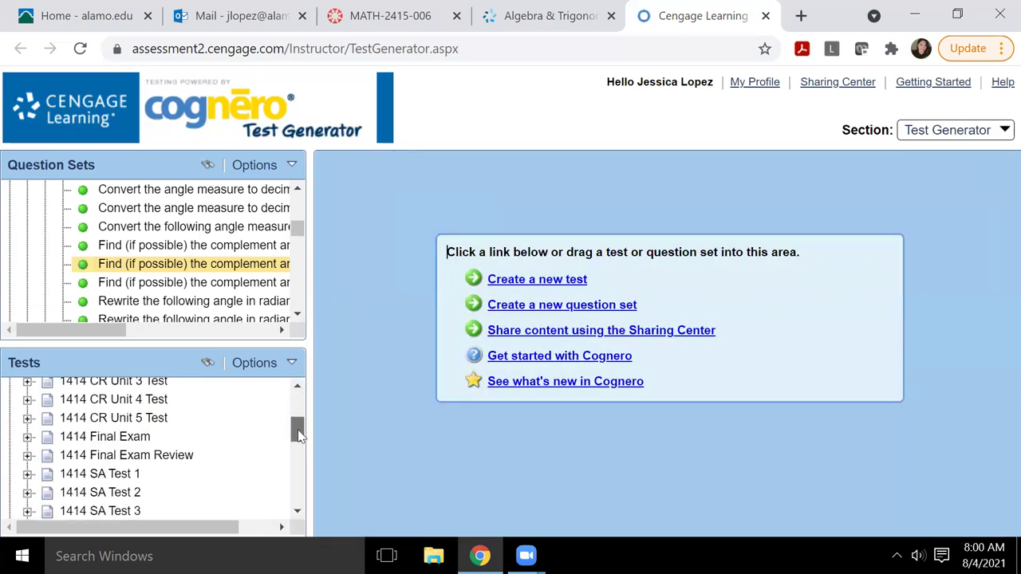
{"action": "scroll", "coordinate": [302, 436], "scroll_direction": "up", "scroll_amount": 5}
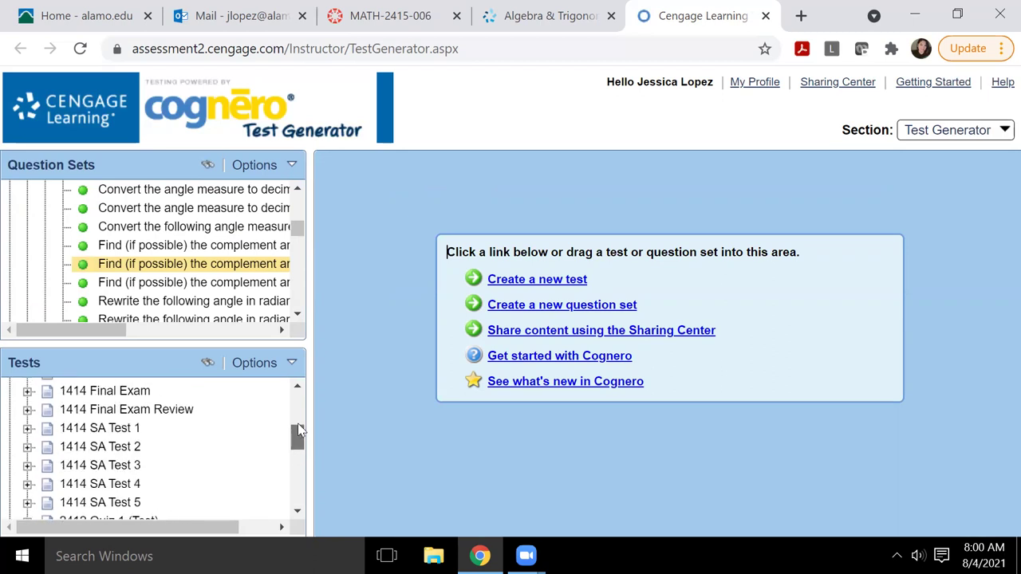
{"action": "scroll", "coordinate": [298, 375], "scroll_direction": "down", "scroll_amount": 5}
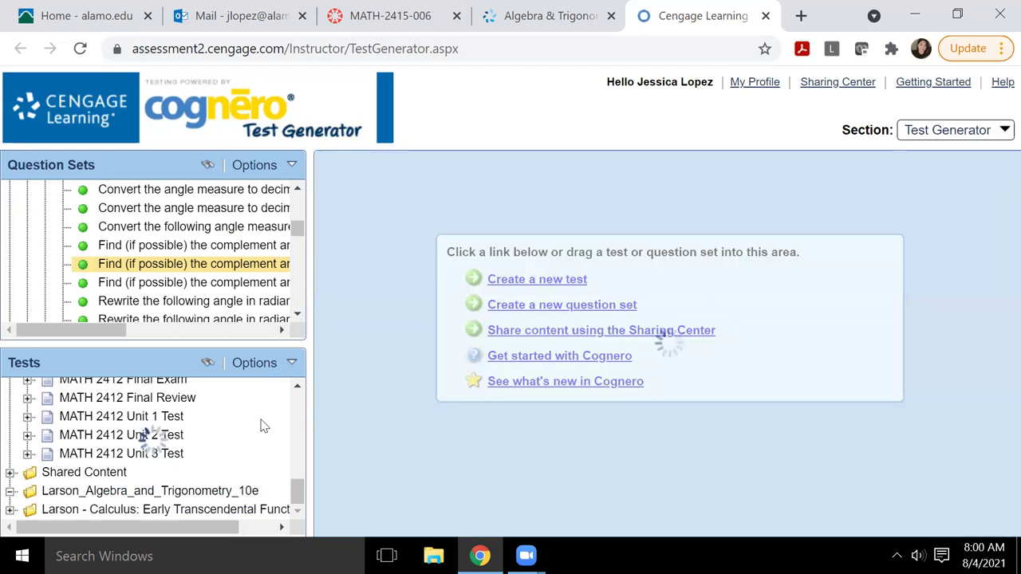
{"action": "scroll", "coordinate": [289, 443], "scroll_direction": "up", "scroll_amount": 3}
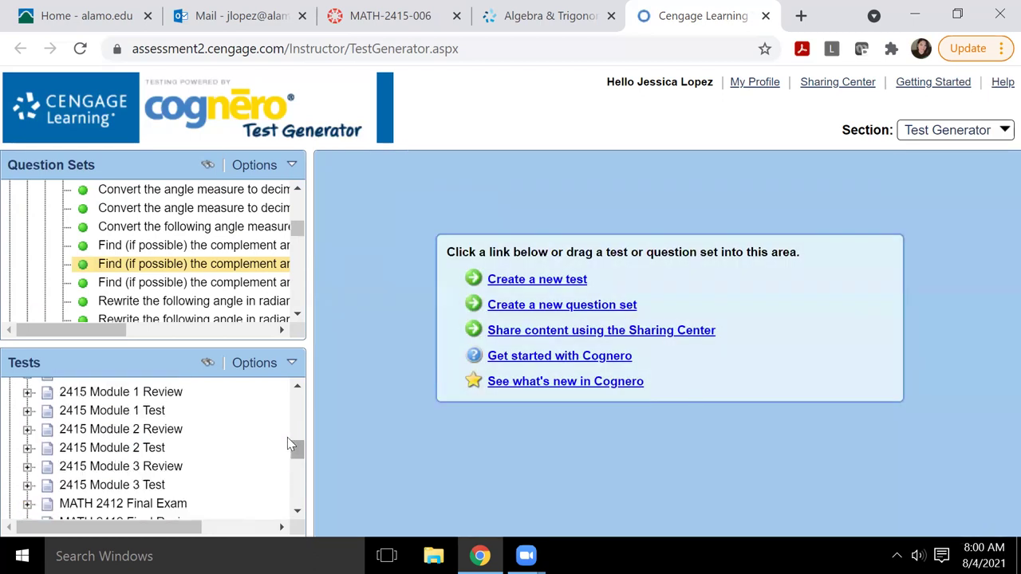
{"action": "scroll", "coordinate": [288, 438], "scroll_direction": "down", "scroll_amount": 7}
{"action": "scroll", "coordinate": [287, 437], "scroll_direction": "up", "scroll_amount": 4}
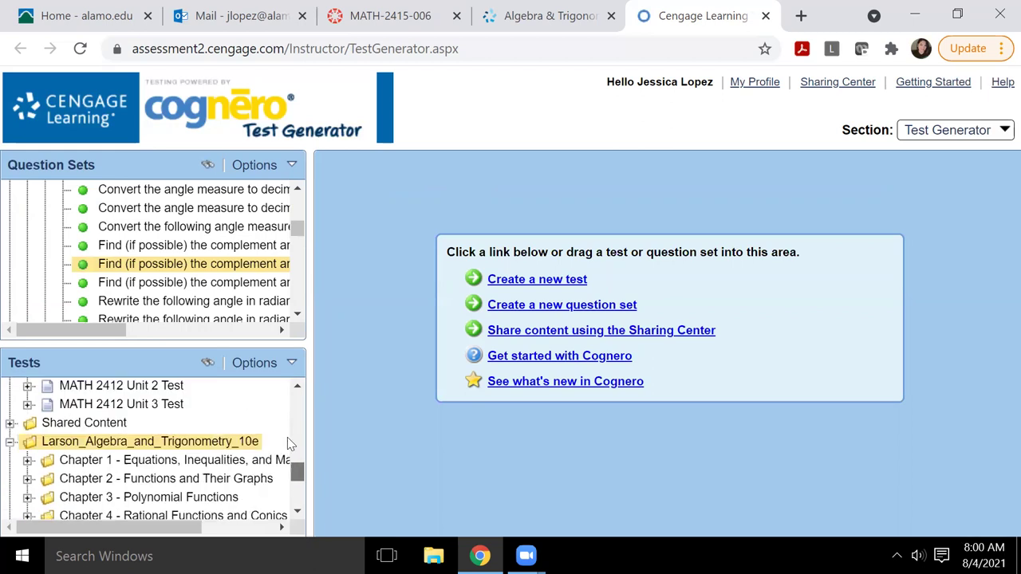
{"action": "scroll", "coordinate": [297, 375], "scroll_direction": "up", "scroll_amount": 4}
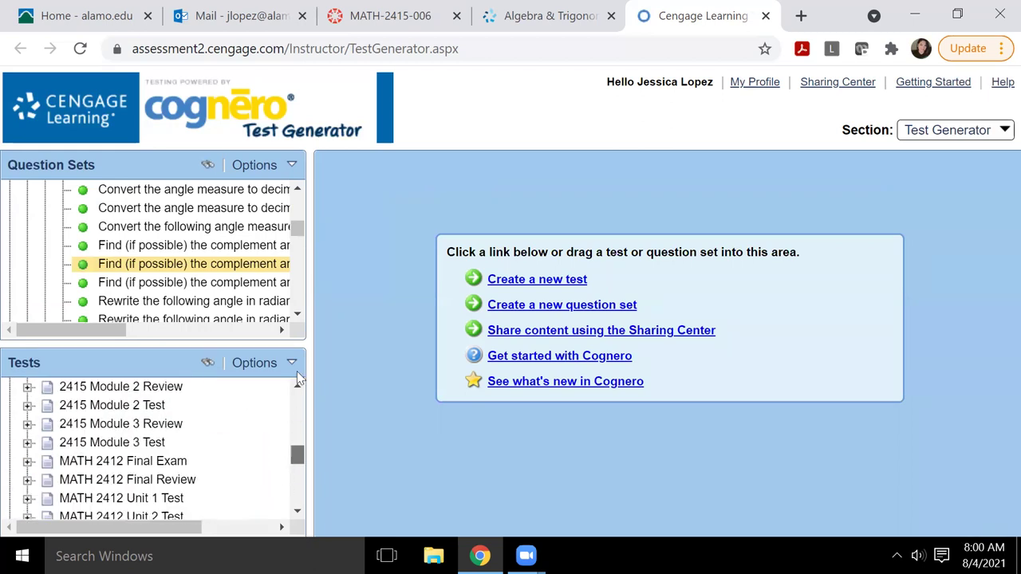
{"action": "scroll", "coordinate": [296, 380], "scroll_direction": "up", "scroll_amount": 3}
{"action": "scroll", "coordinate": [296, 380], "scroll_direction": "down", "scroll_amount": 2}
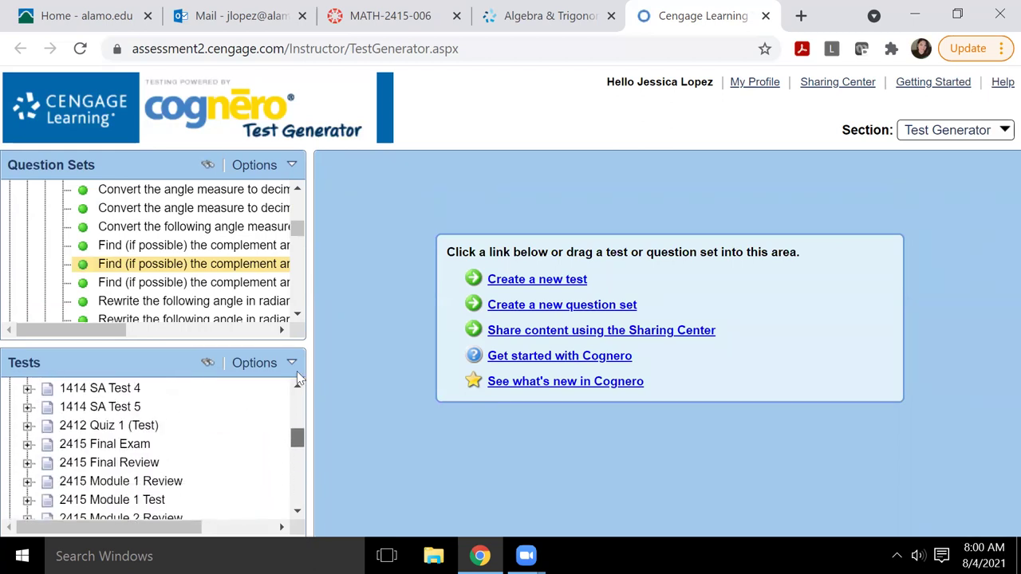
{"action": "scroll", "coordinate": [297, 380], "scroll_direction": "up", "scroll_amount": 5}
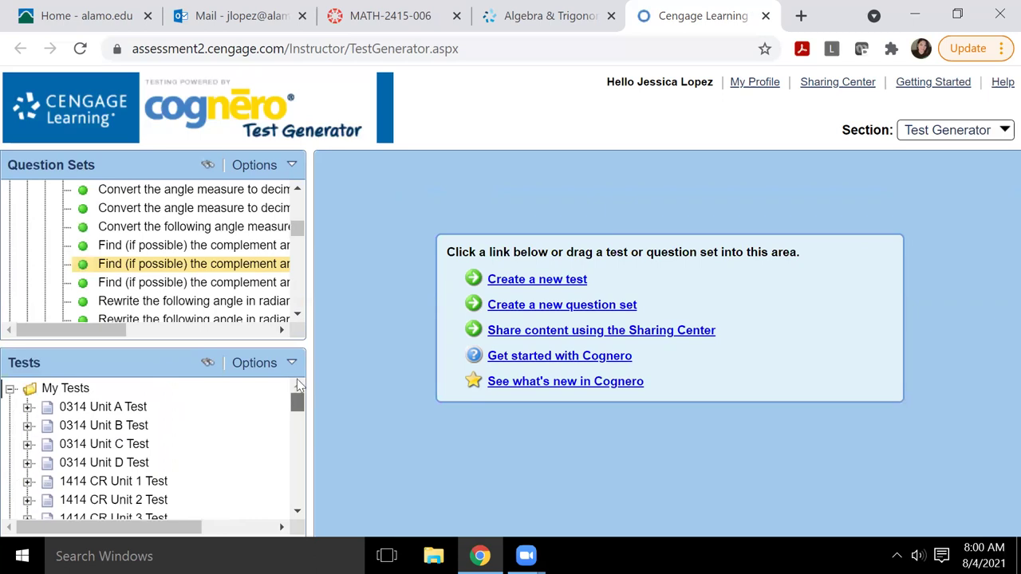
{"action": "left_click_drag", "start_coordinate": [297, 400], "coordinate": [297, 443]}
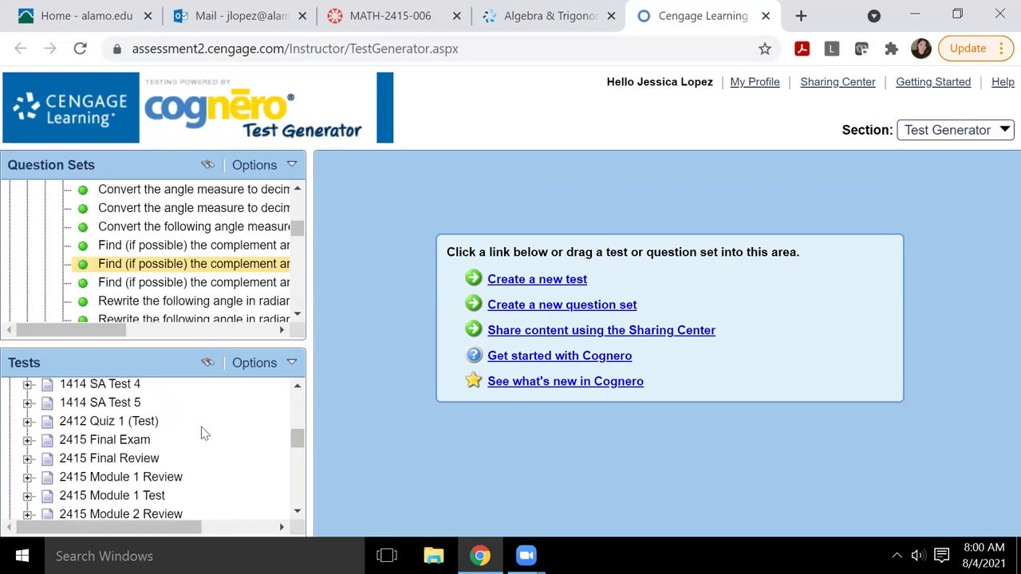
{"action": "left_click", "coordinate": [111, 423]}
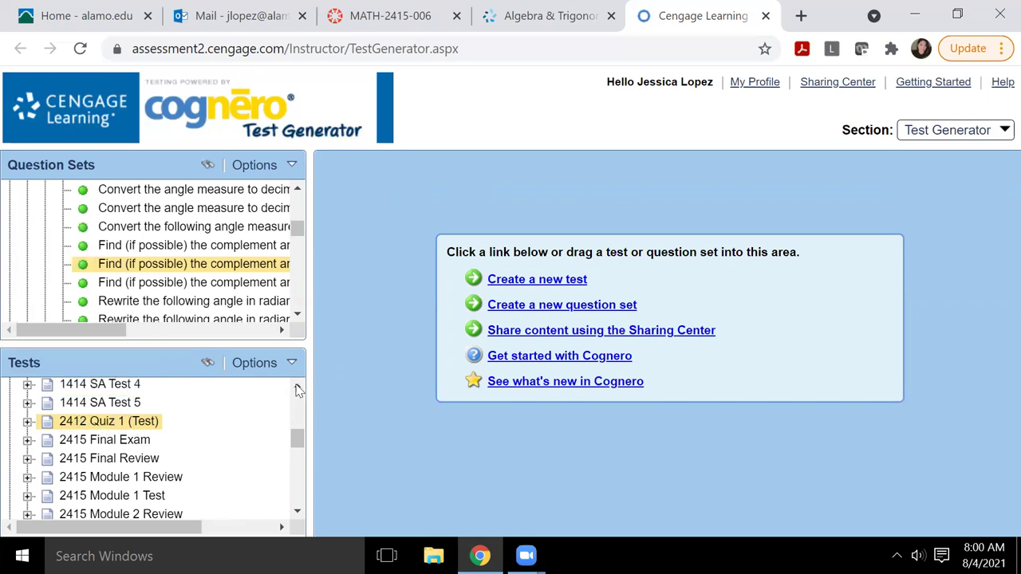
Step: Reopen 2412 Quiz 1 (Test) with Open Test from its context menu
{"action": "scroll", "coordinate": [296, 385], "scroll_direction": "up", "scroll_amount": 1}
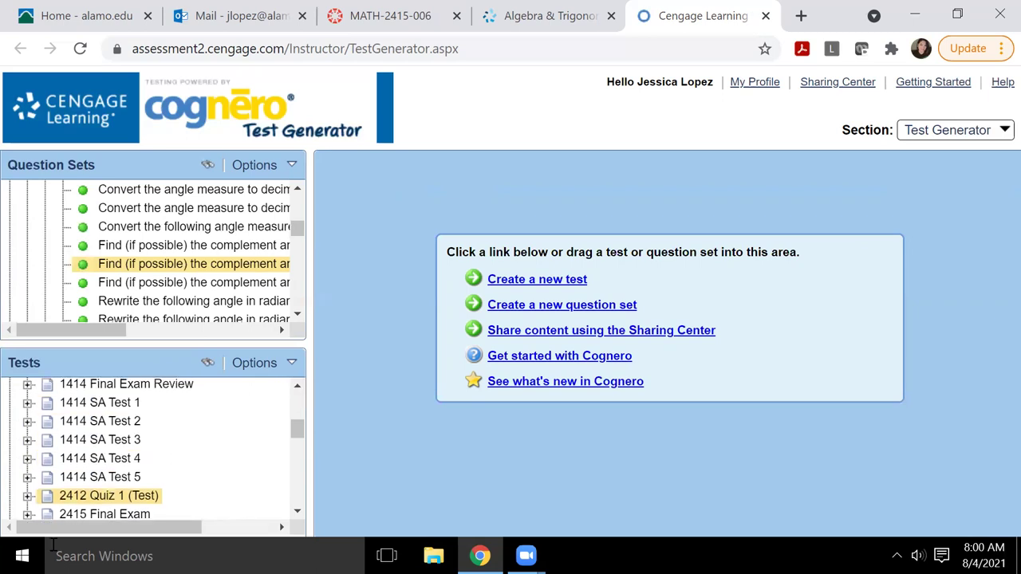
{"action": "right_click", "coordinate": [96, 495]}
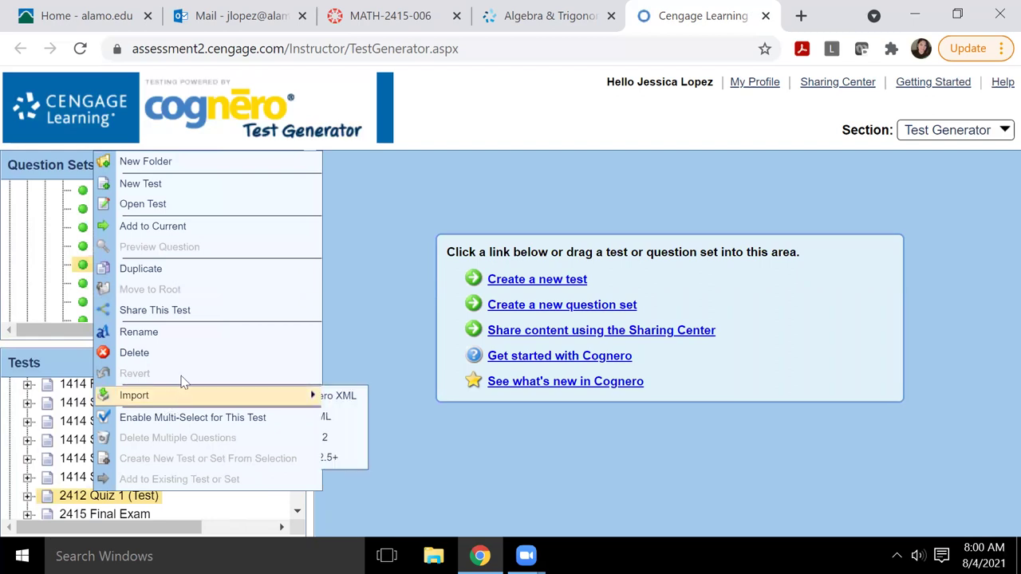
{"action": "left_click", "coordinate": [158, 205]}
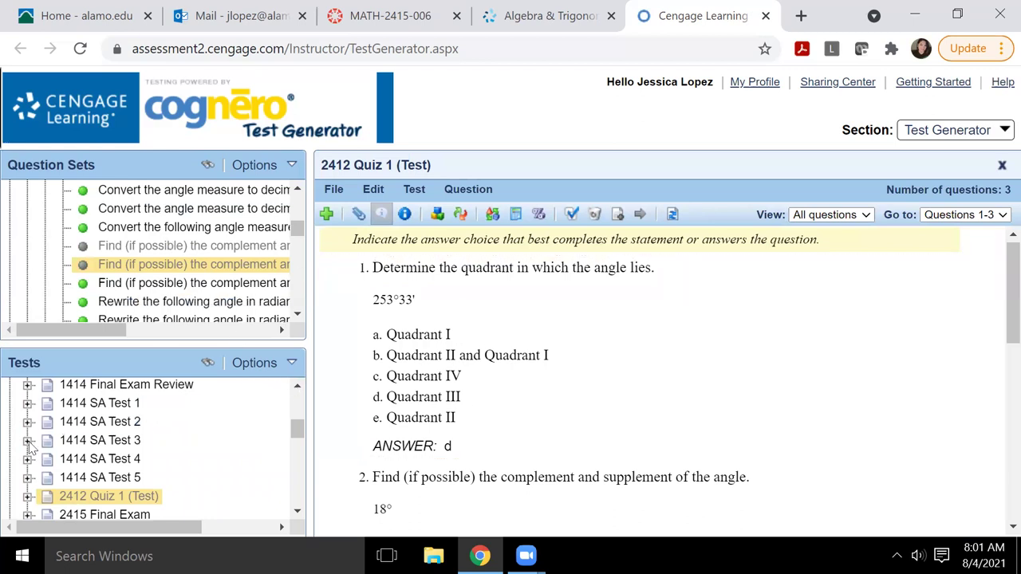
Step: Expand 1414 SA Test 1 and use its context menu to enable multi-select for its questions
{"action": "scroll", "coordinate": [30, 447], "scroll_direction": "up", "scroll_amount": 1}
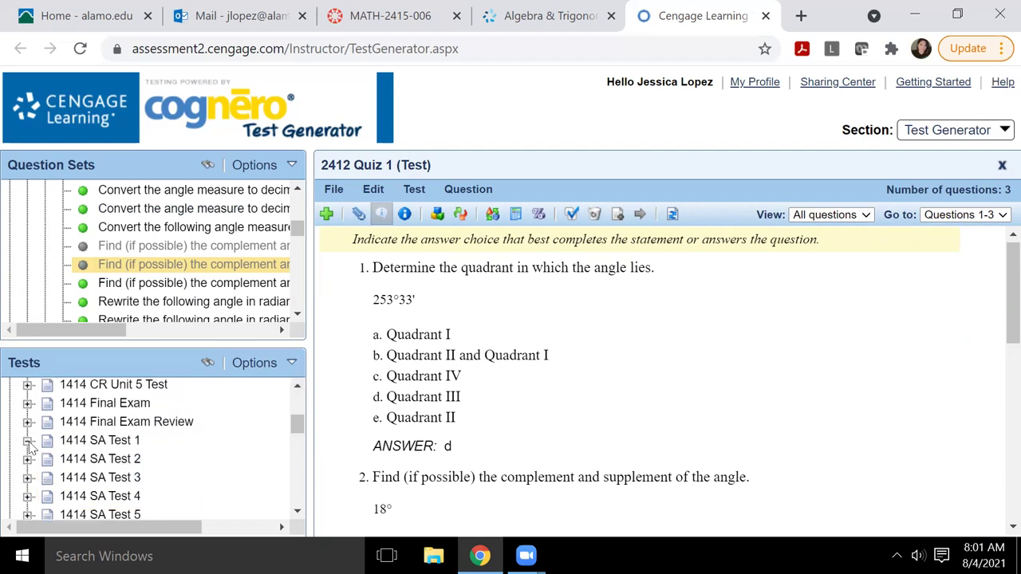
{"action": "left_click", "coordinate": [28, 441]}
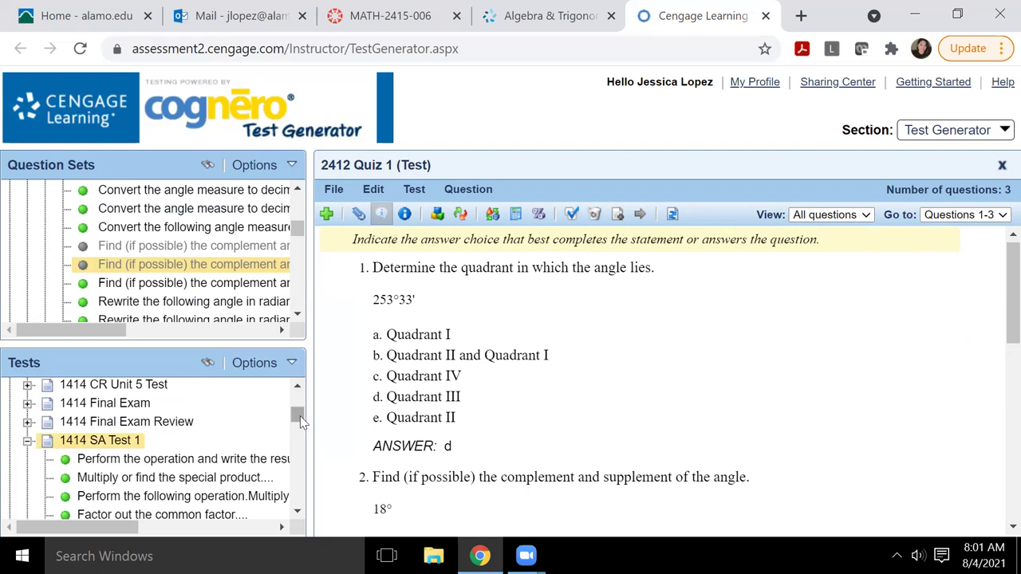
{"action": "left_click", "coordinate": [297, 514]}
{"action": "scroll", "coordinate": [249, 495], "scroll_direction": "down", "scroll_amount": 3}
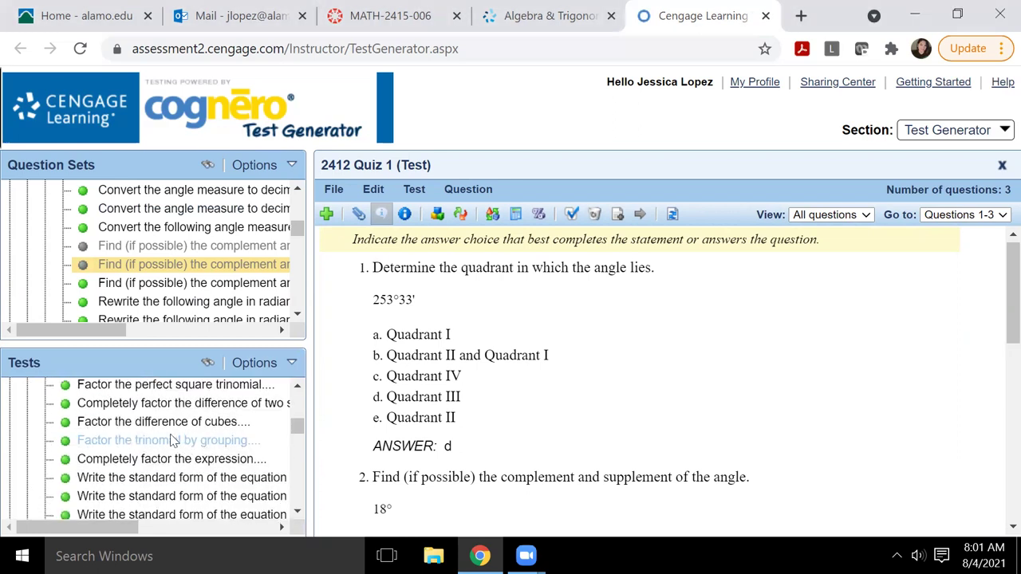
{"action": "left_click", "coordinate": [297, 386]}
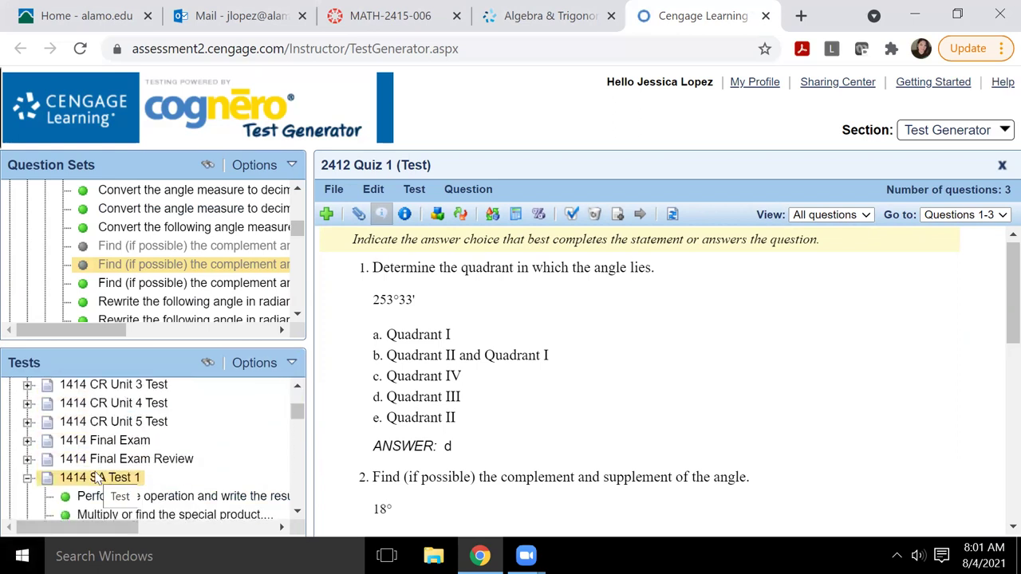
{"action": "right_click", "coordinate": [100, 479]}
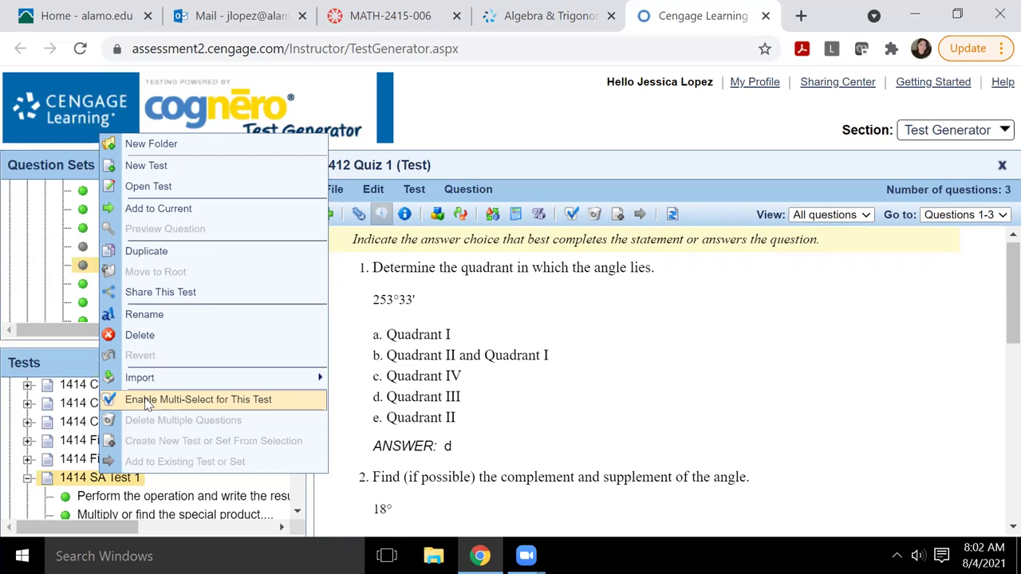
Step: Enable multi-select and tick the special product, perfect square trinomial and difference of cubes questions
{"action": "left_click", "coordinate": [146, 402]}
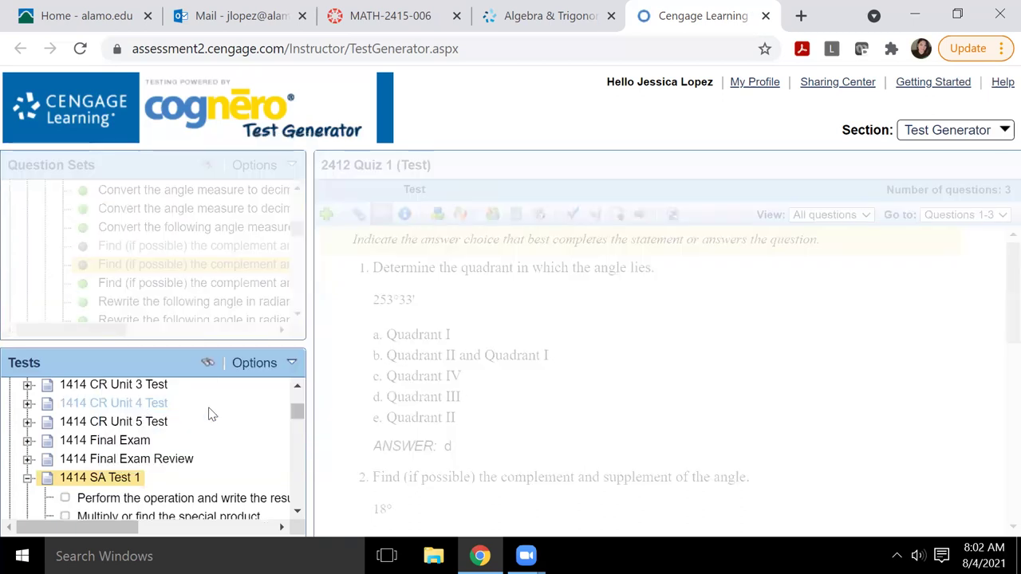
{"action": "scroll", "coordinate": [300, 513], "scroll_direction": "down", "scroll_amount": 3}
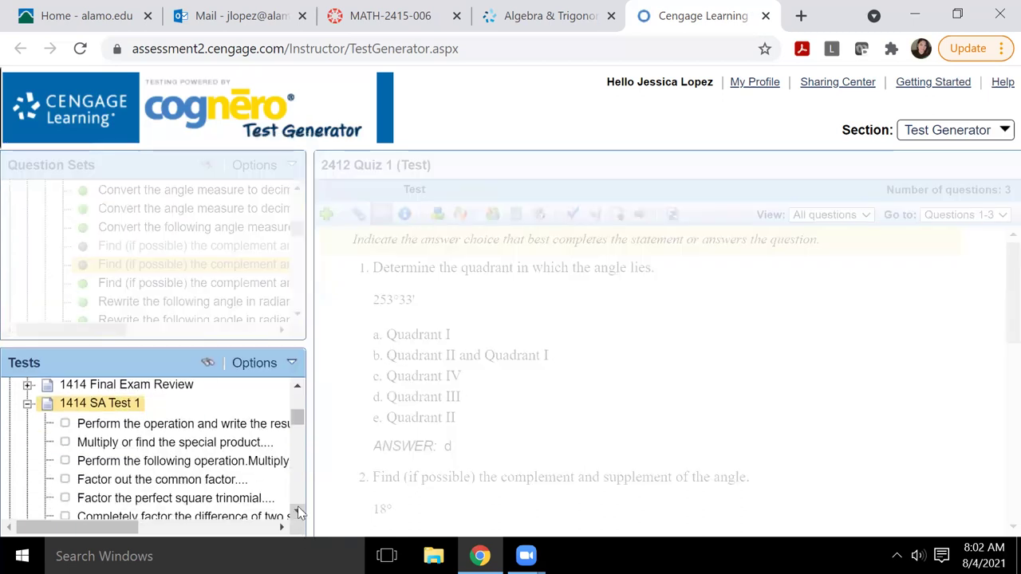
{"action": "mouse_move", "coordinate": [184, 396]}
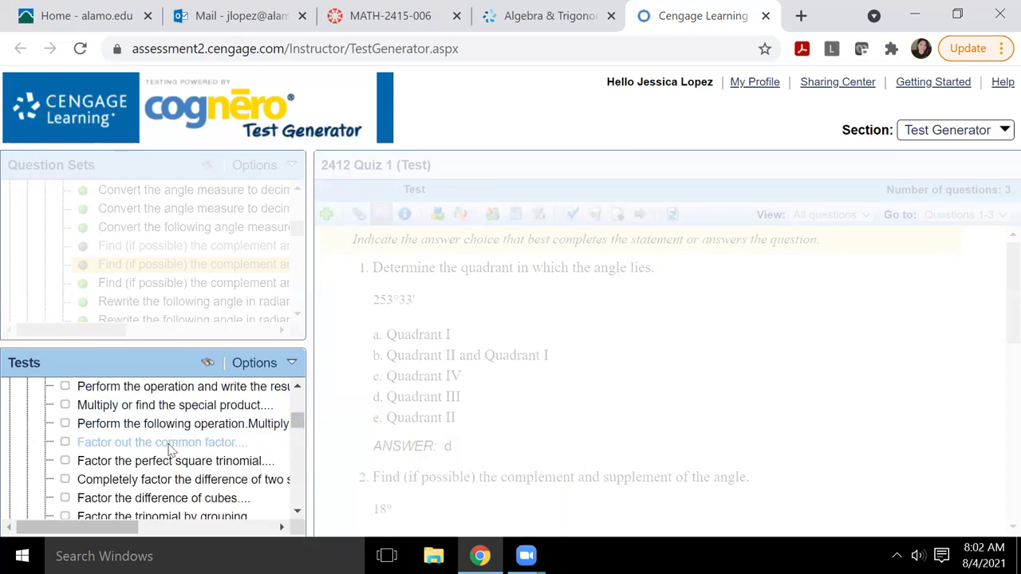
{"action": "mouse_move", "coordinate": [169, 447]}
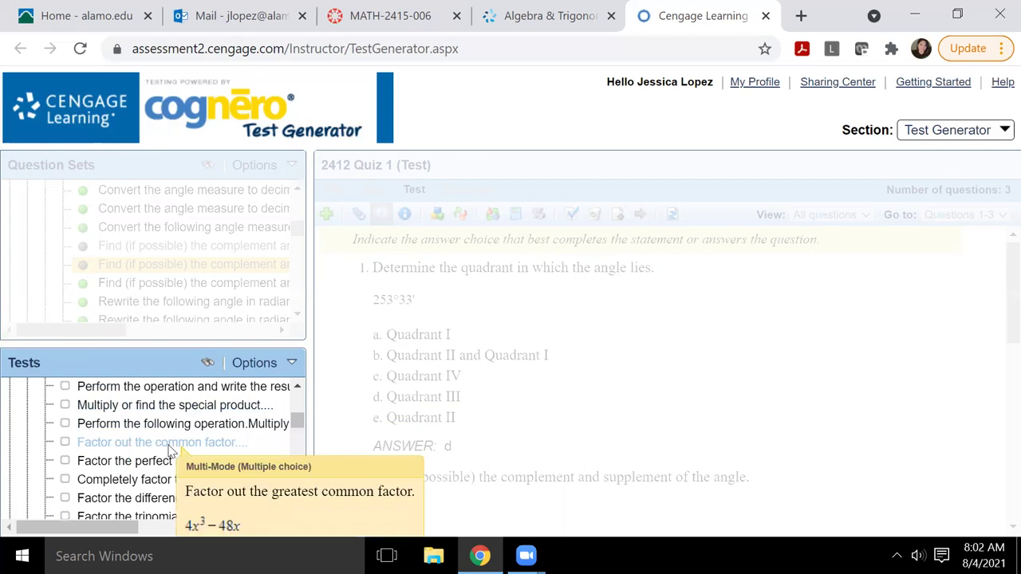
{"action": "left_click", "coordinate": [64, 405]}
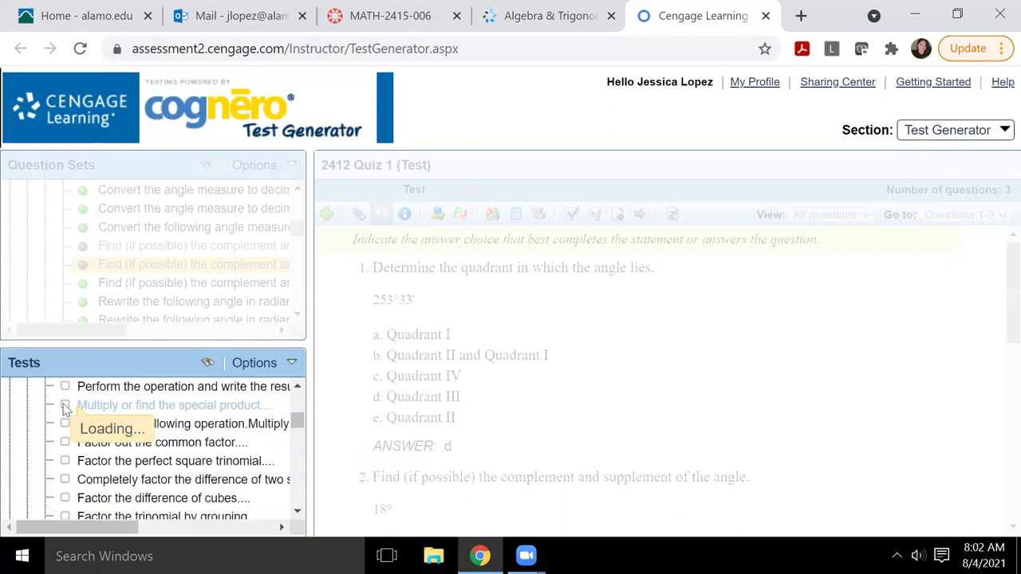
{"action": "left_click", "coordinate": [64, 460]}
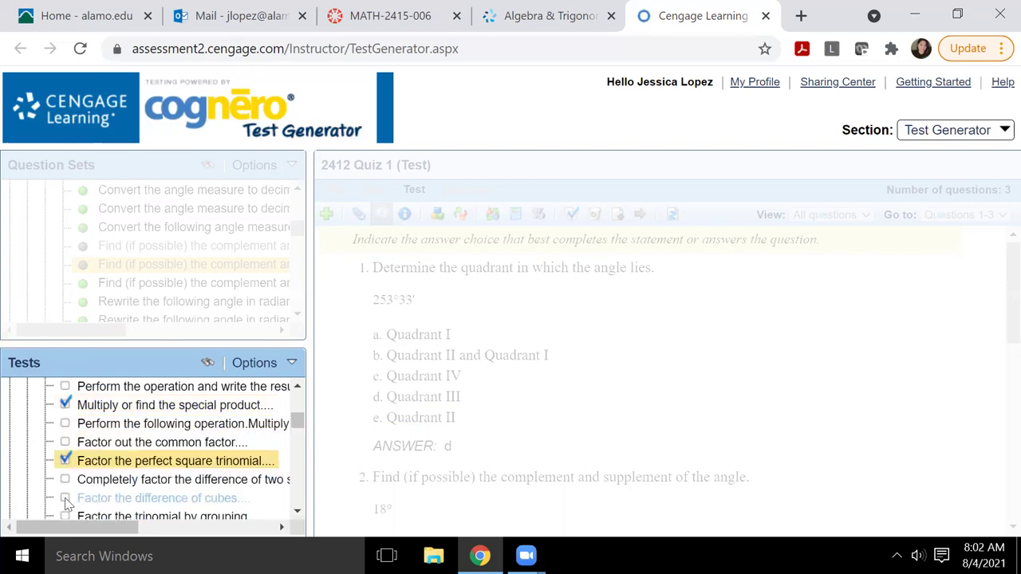
{"action": "left_click", "coordinate": [65, 498]}
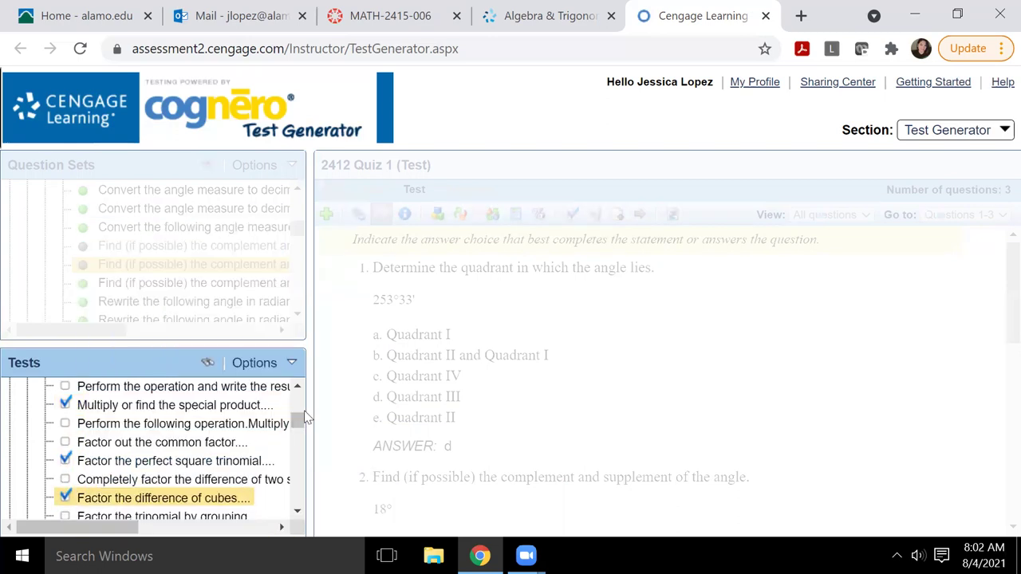
{"action": "scroll", "coordinate": [239, 454], "scroll_direction": "down", "scroll_amount": 3}
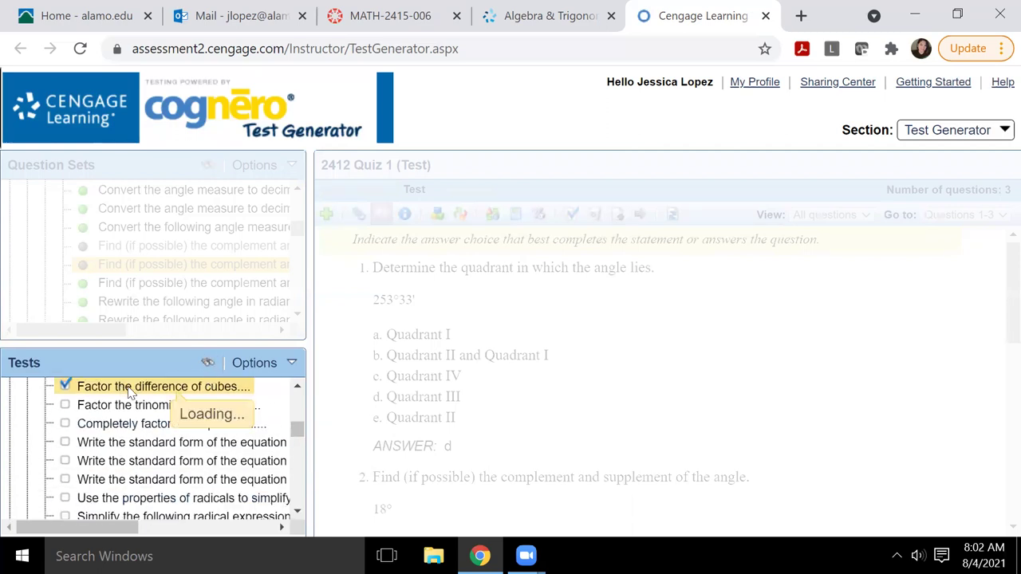
Step: Add the three ticked questions to 2412 Quiz 1 (Test) under All Tests > My Tests
{"action": "right_click", "coordinate": [120, 388]}
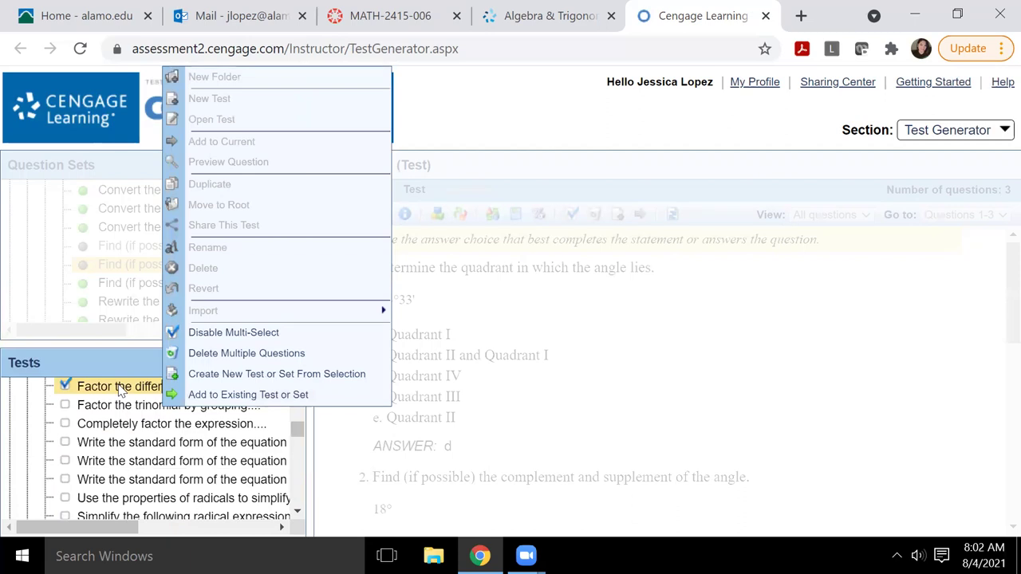
{"action": "mouse_move", "coordinate": [120, 389]}
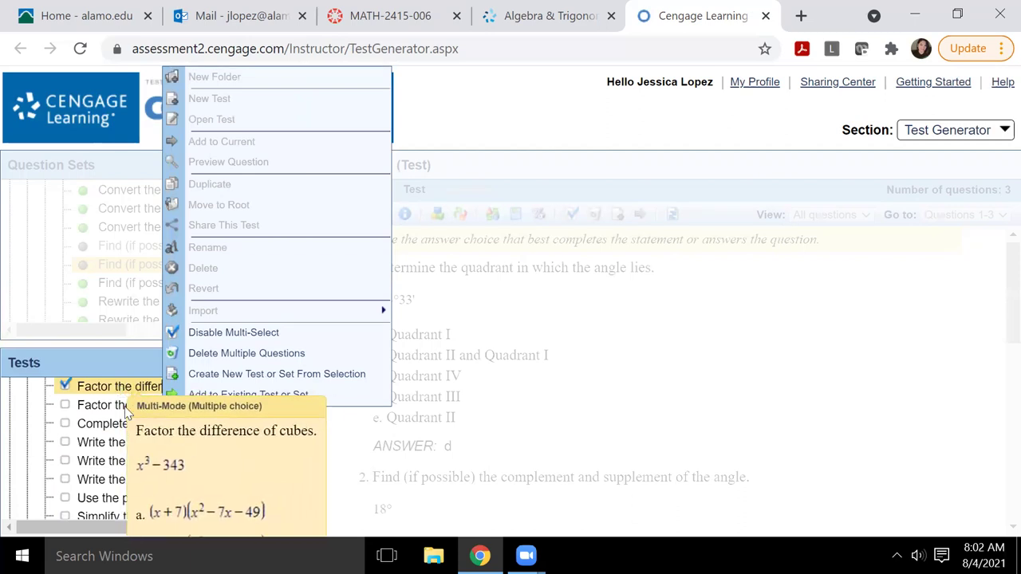
{"action": "mouse_move", "coordinate": [129, 410]}
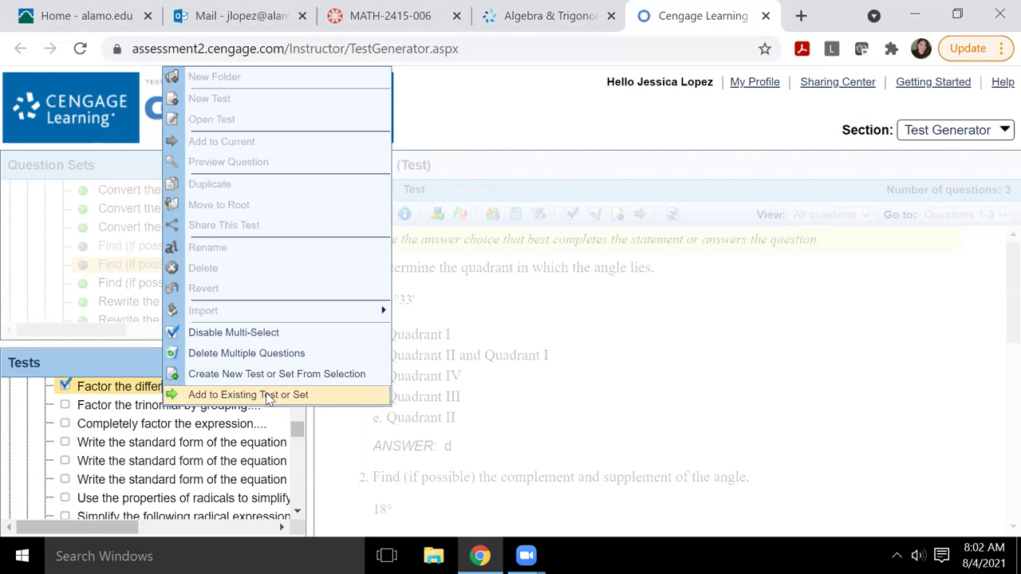
{"action": "left_click", "coordinate": [268, 395]}
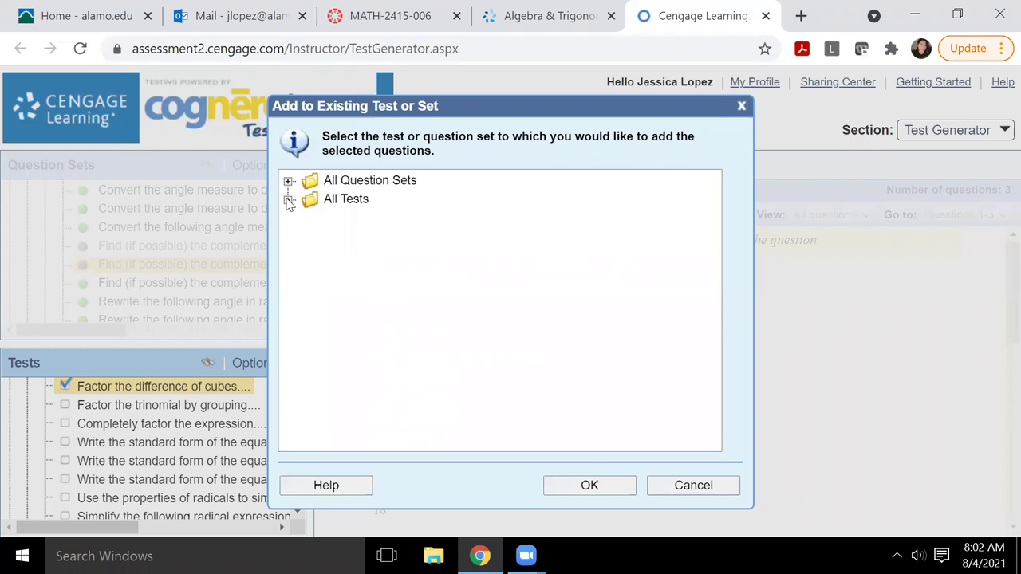
{"action": "left_click", "coordinate": [288, 199]}
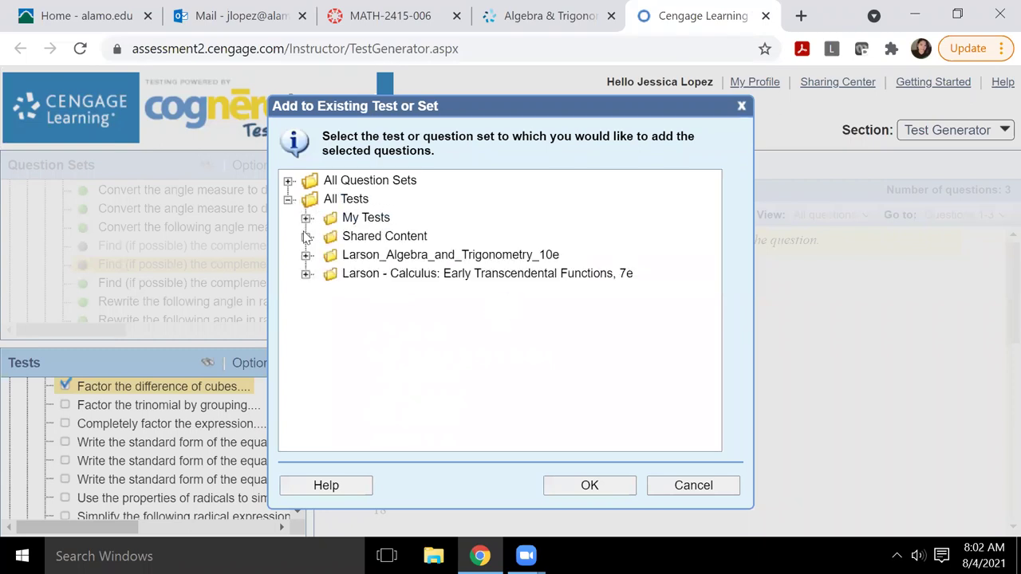
{"action": "left_click", "coordinate": [306, 219]}
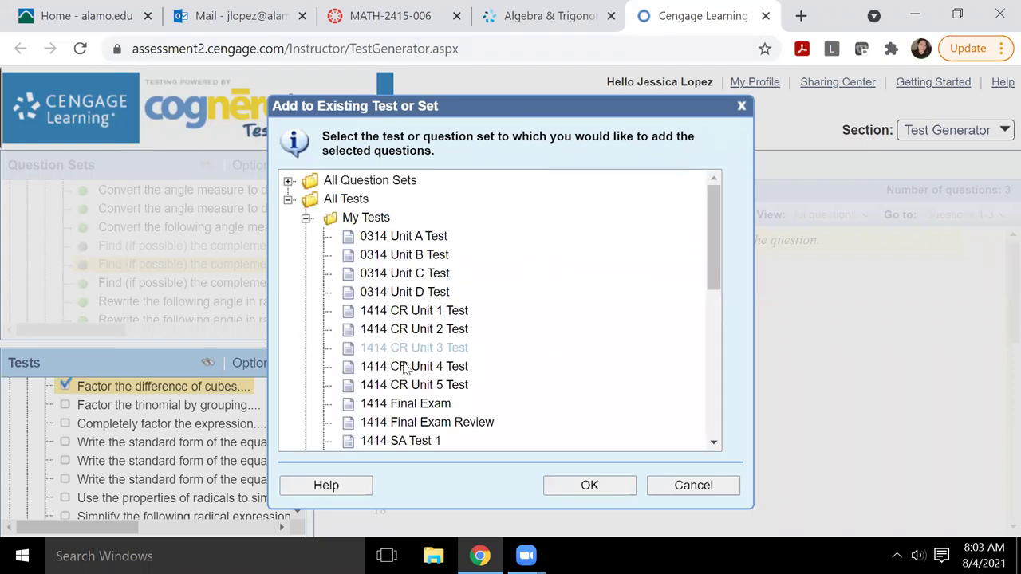
{"action": "left_click_drag", "start_coordinate": [713, 221], "coordinate": [716, 319]}
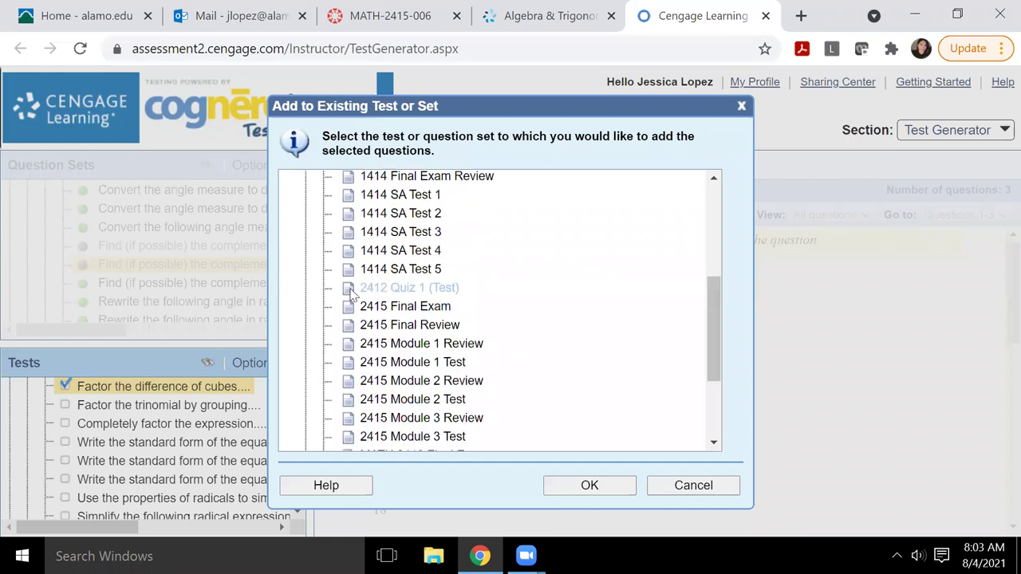
{"action": "left_click", "coordinate": [409, 289]}
{"action": "scroll", "coordinate": [636, 399], "scroll_direction": "up", "scroll_amount": 1}
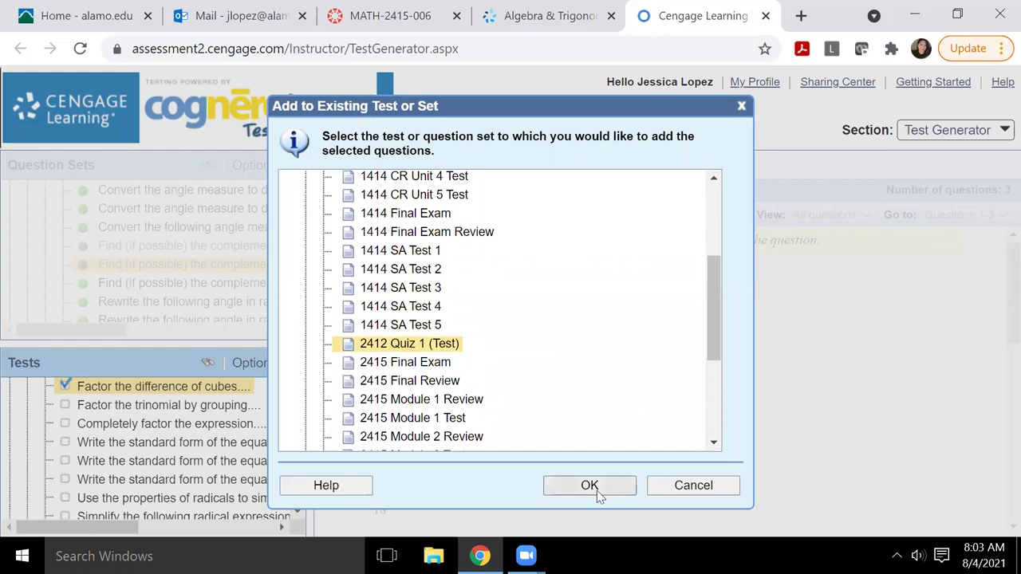
{"action": "left_click", "coordinate": [589, 486]}
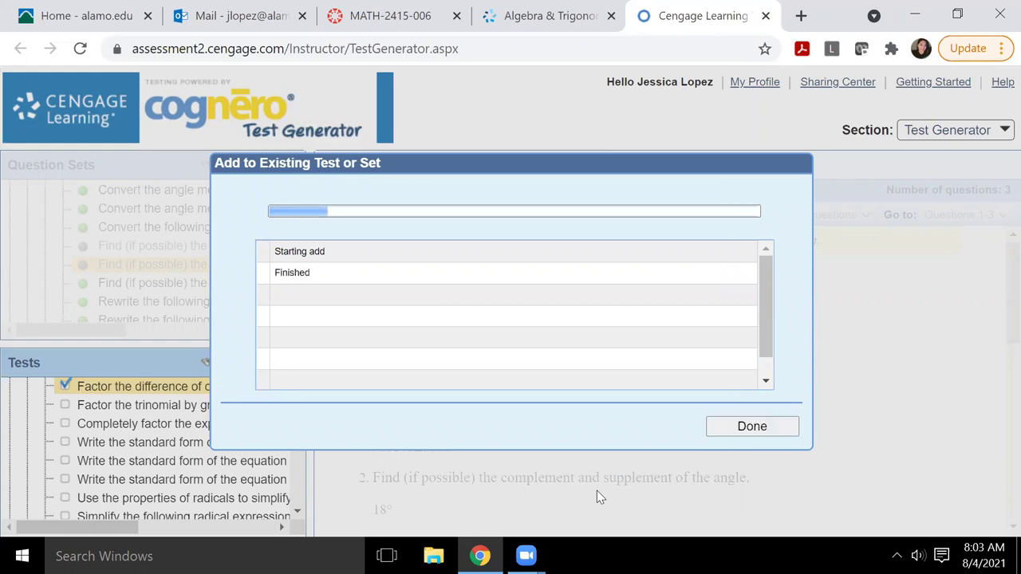
Step: Close the finished add window and review the six questions in 2412 Quiz 1 (Test)
{"action": "left_click", "coordinate": [762, 429]}
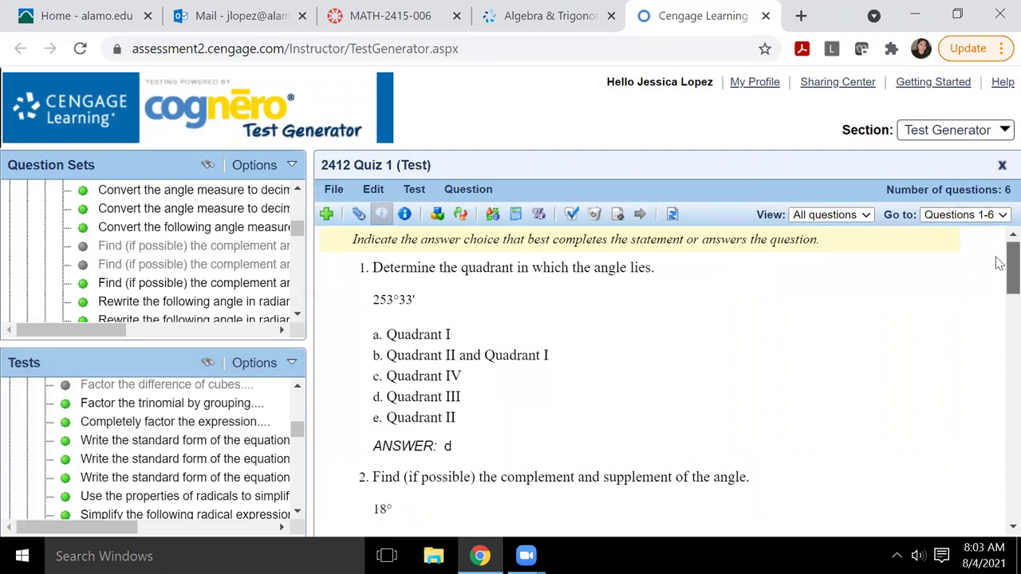
{"action": "left_click_drag", "start_coordinate": [999, 263], "coordinate": [1001, 515]}
{"action": "scroll", "coordinate": [1000, 222], "scroll_direction": "up", "scroll_amount": 15}
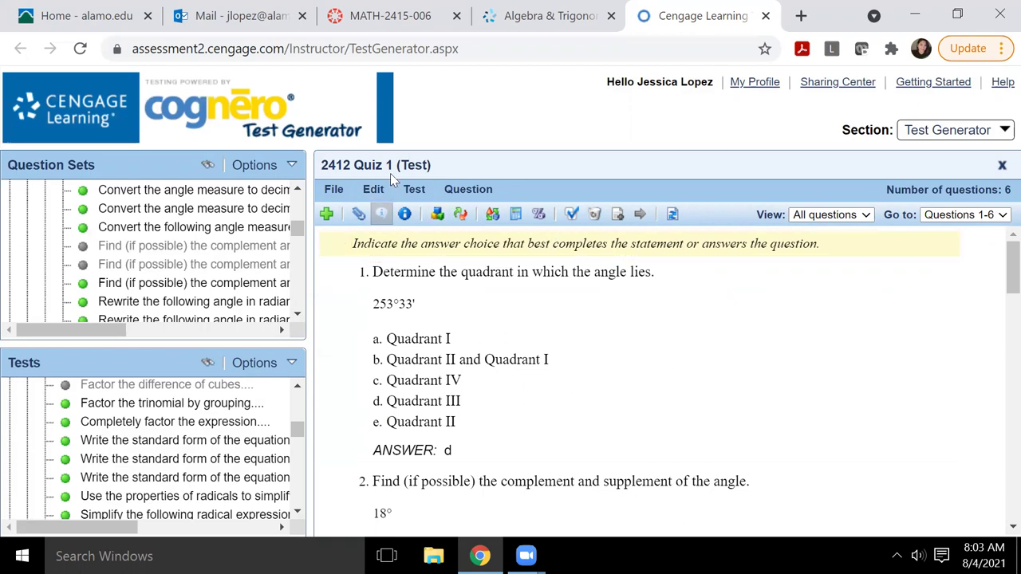
Step: Run Question > Recalculate Algorithms twice, changing question 1's angle to 251°31'
{"action": "left_click", "coordinate": [469, 192]}
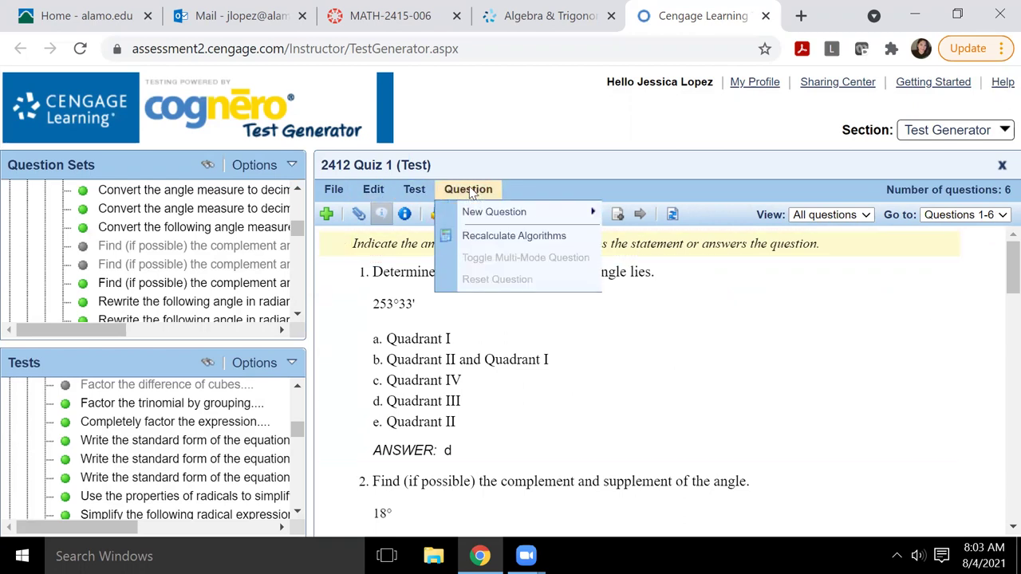
{"action": "left_click", "coordinate": [491, 236]}
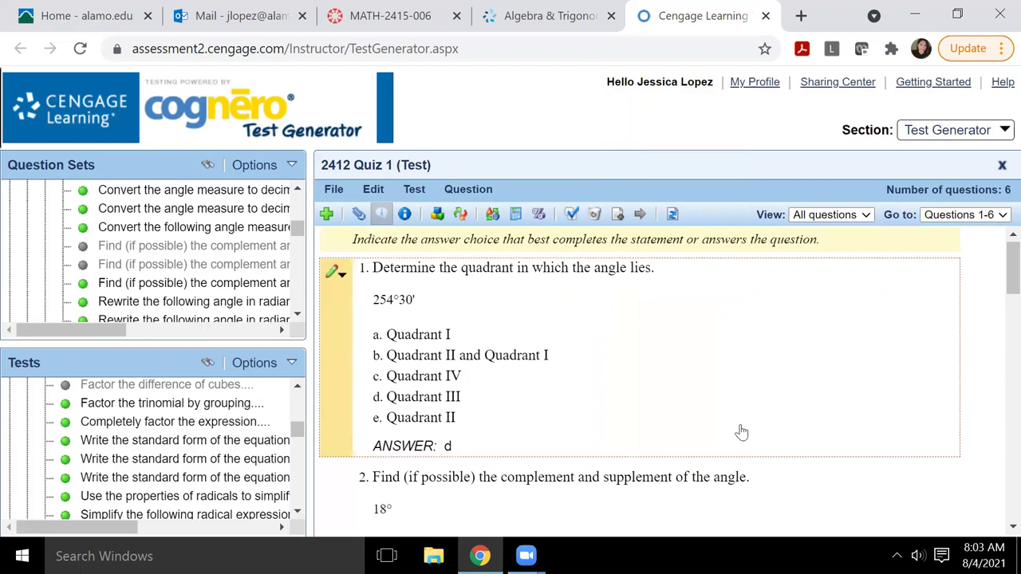
{"action": "left_click_drag", "start_coordinate": [1011, 255], "coordinate": [1000, 440]}
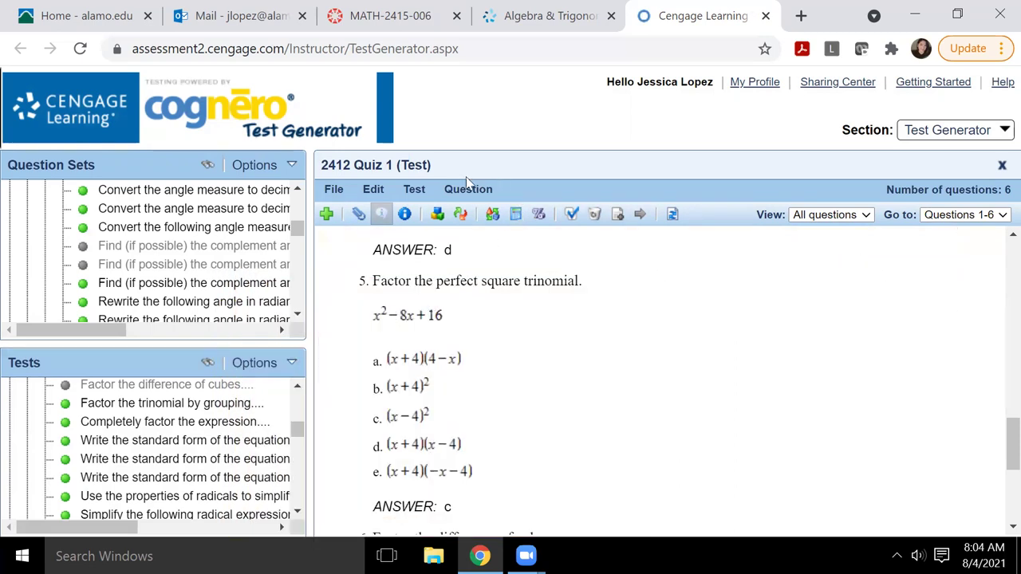
{"action": "left_click", "coordinate": [470, 190]}
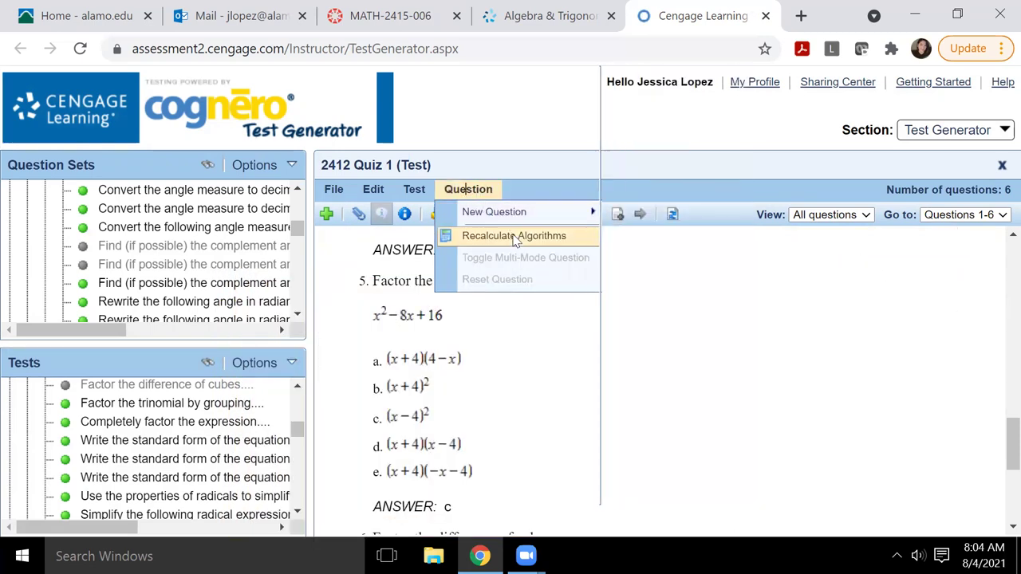
{"action": "left_click", "coordinate": [514, 238]}
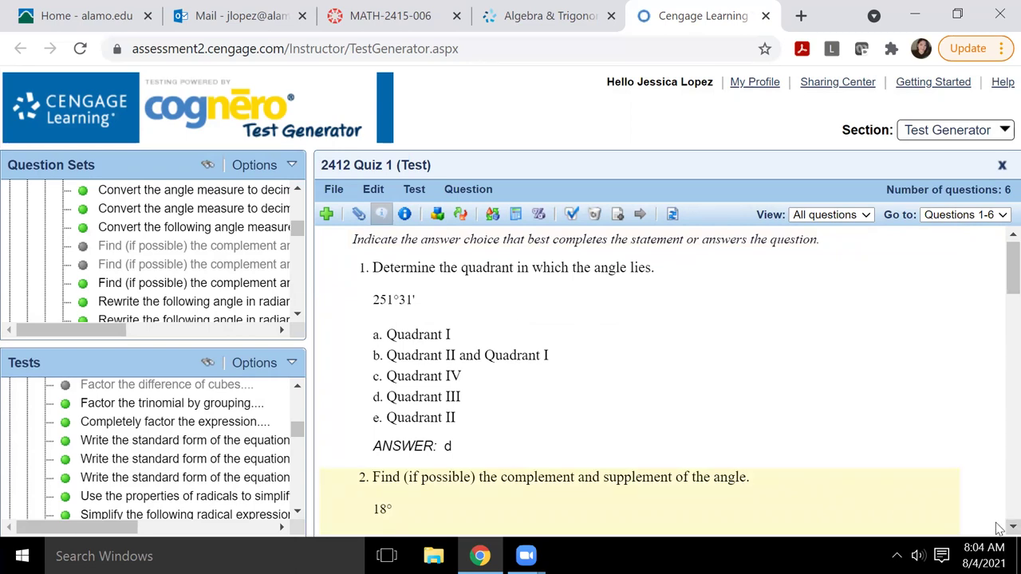
Step: Scroll through the quiz questions to review their current values
{"action": "scroll", "coordinate": [998, 529], "scroll_direction": "down", "scroll_amount": 3}
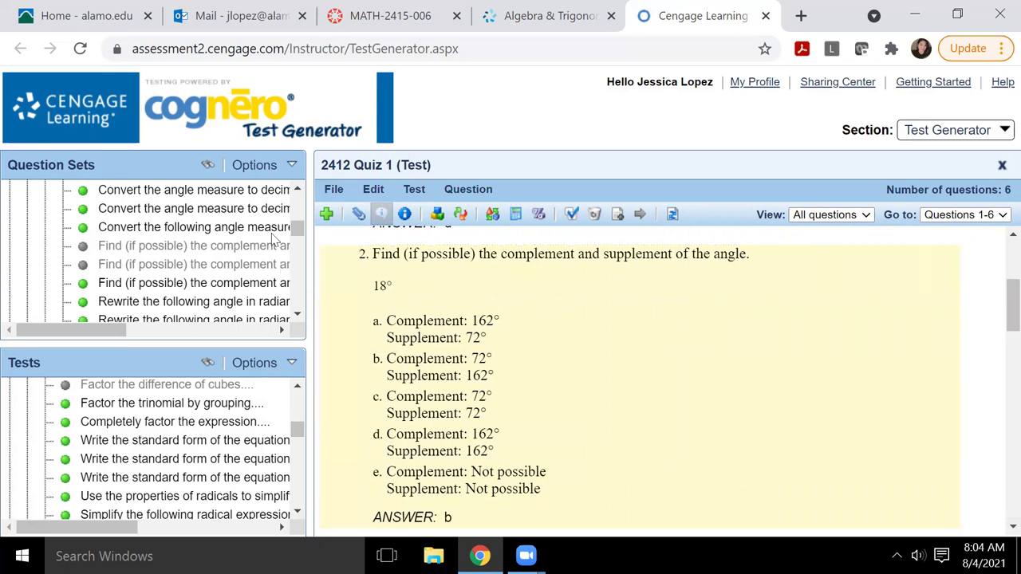
{"action": "left_click_drag", "start_coordinate": [294, 230], "coordinate": [297, 207]}
{"action": "scroll", "coordinate": [299, 312], "scroll_direction": "down", "scroll_amount": 5}
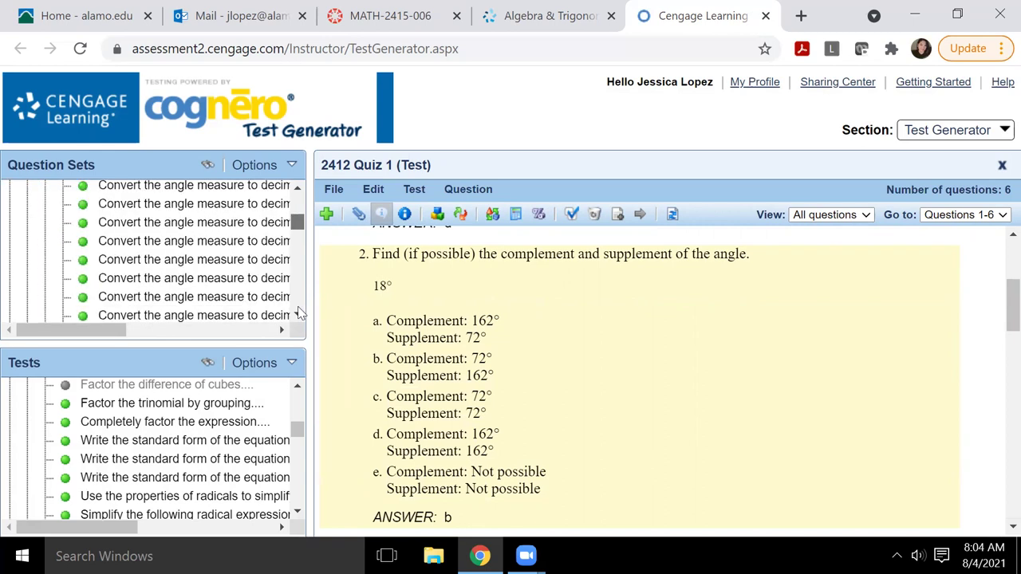
{"action": "scroll", "coordinate": [299, 313], "scroll_direction": "up", "scroll_amount": 4}
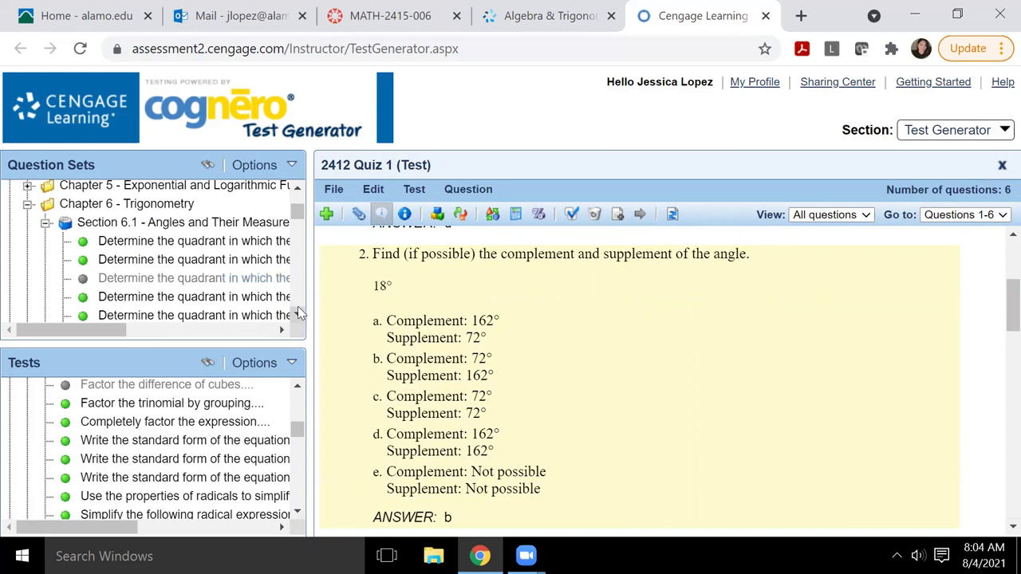
{"action": "scroll", "coordinate": [300, 313], "scroll_direction": "down", "scroll_amount": 3}
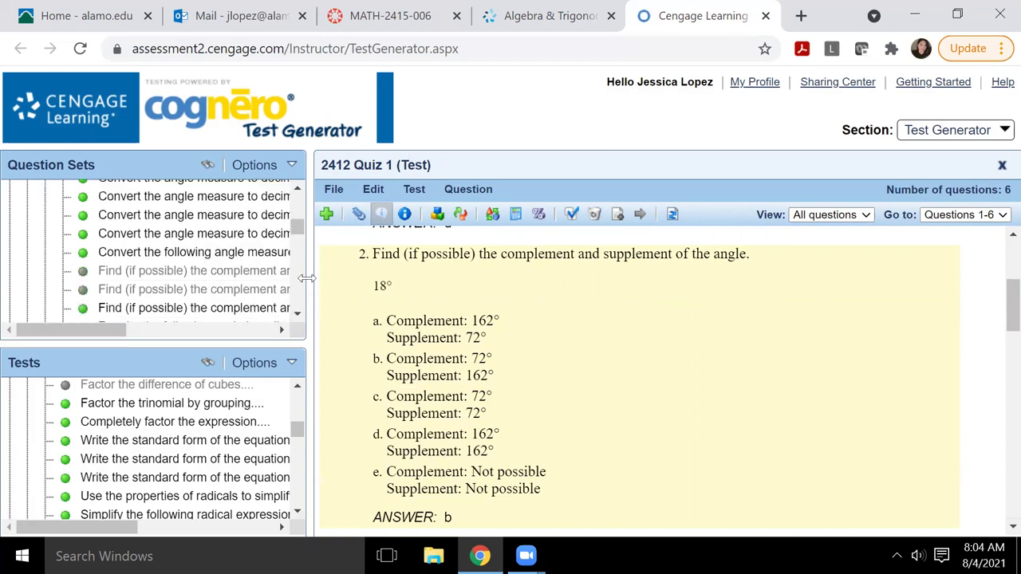
Step: Recalculate the algorithms again and review questions 2–6, ending with factoring x³ − 343
{"action": "mouse_move", "coordinate": [182, 275]}
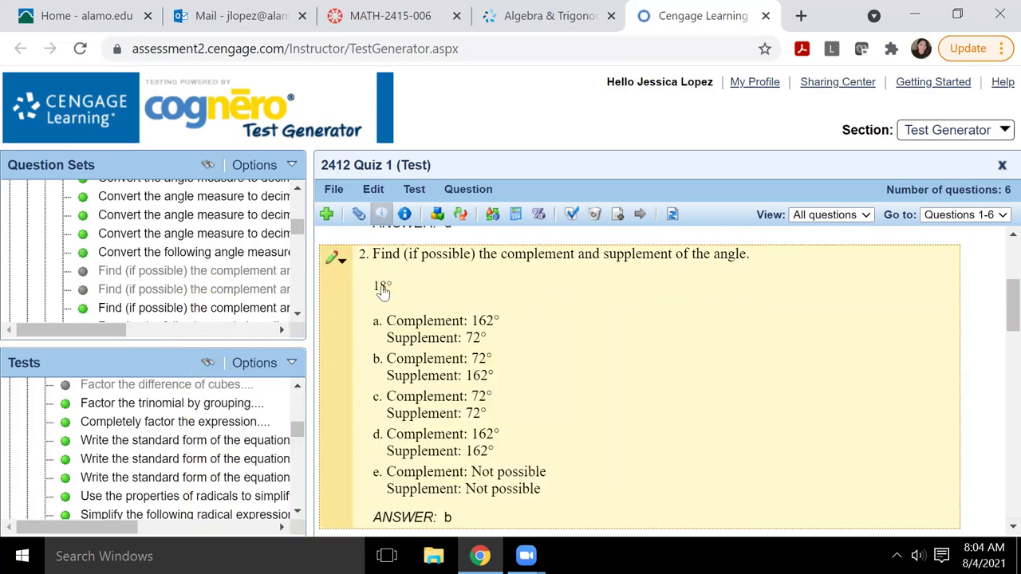
{"action": "left_click", "coordinate": [466, 194]}
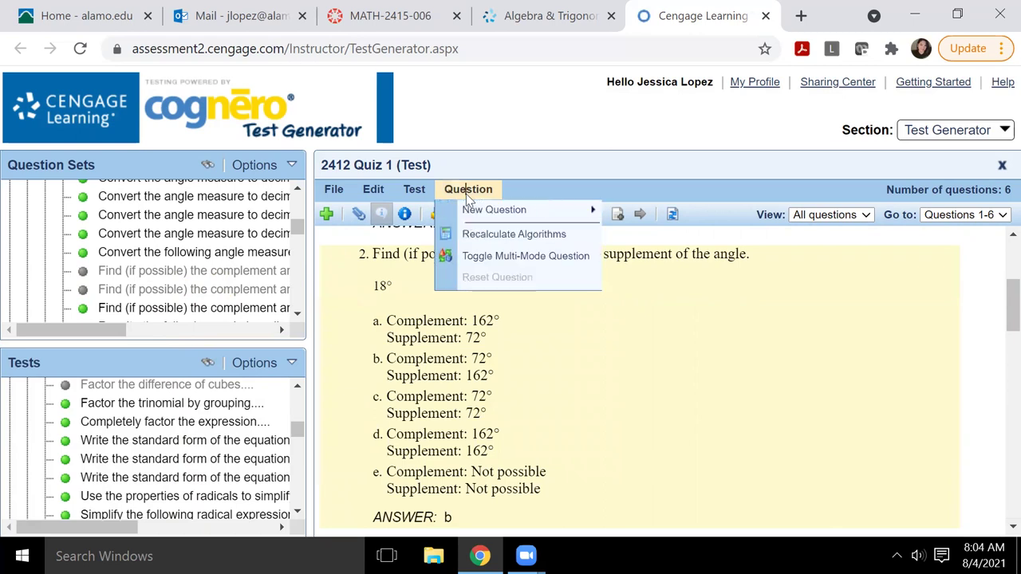
{"action": "left_click", "coordinate": [493, 236]}
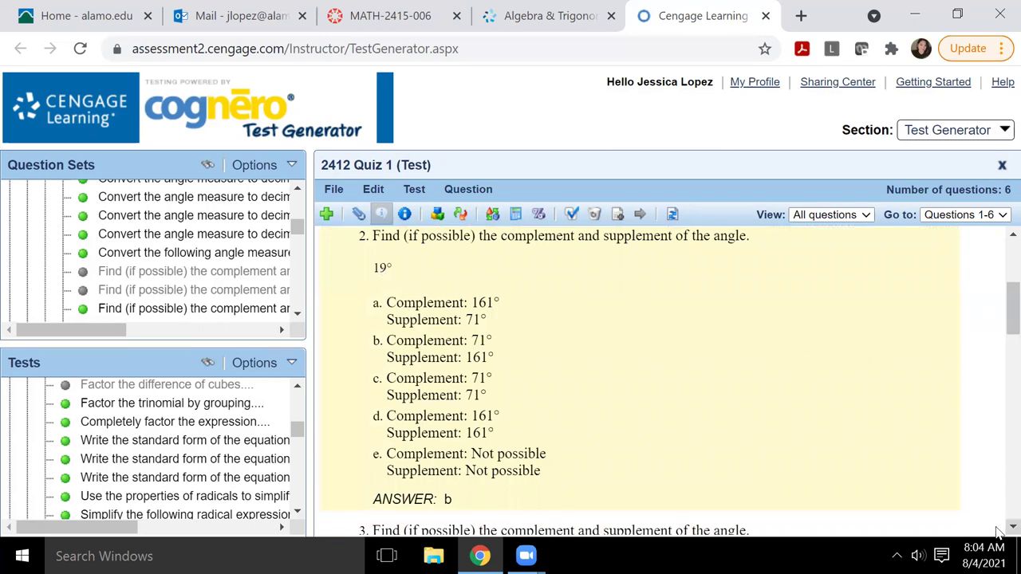
{"action": "scroll", "coordinate": [997, 533], "scroll_direction": "down", "scroll_amount": 3}
{"action": "scroll", "coordinate": [998, 533], "scroll_direction": "down", "scroll_amount": 4}
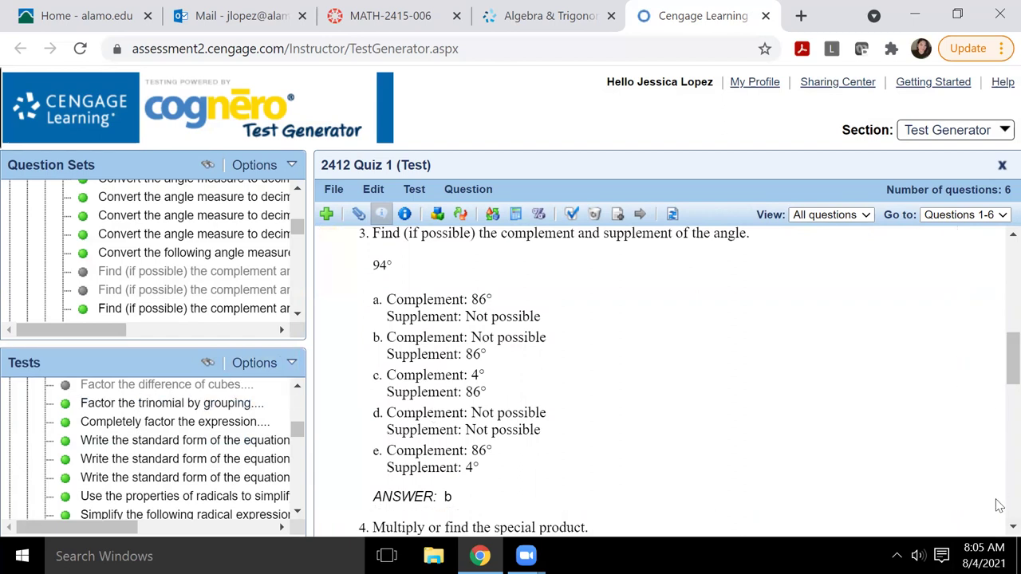
{"action": "scroll", "coordinate": [997, 518], "scroll_direction": "down", "scroll_amount": 5}
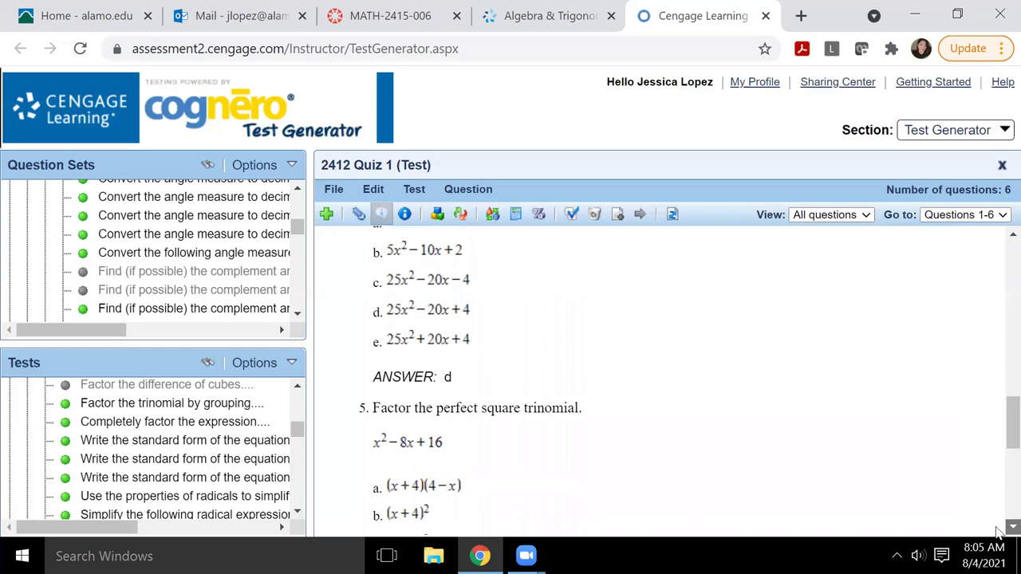
{"action": "scroll", "coordinate": [997, 532], "scroll_direction": "down", "scroll_amount": 4}
{"action": "scroll", "coordinate": [997, 532], "scroll_direction": "down", "scroll_amount": 2}
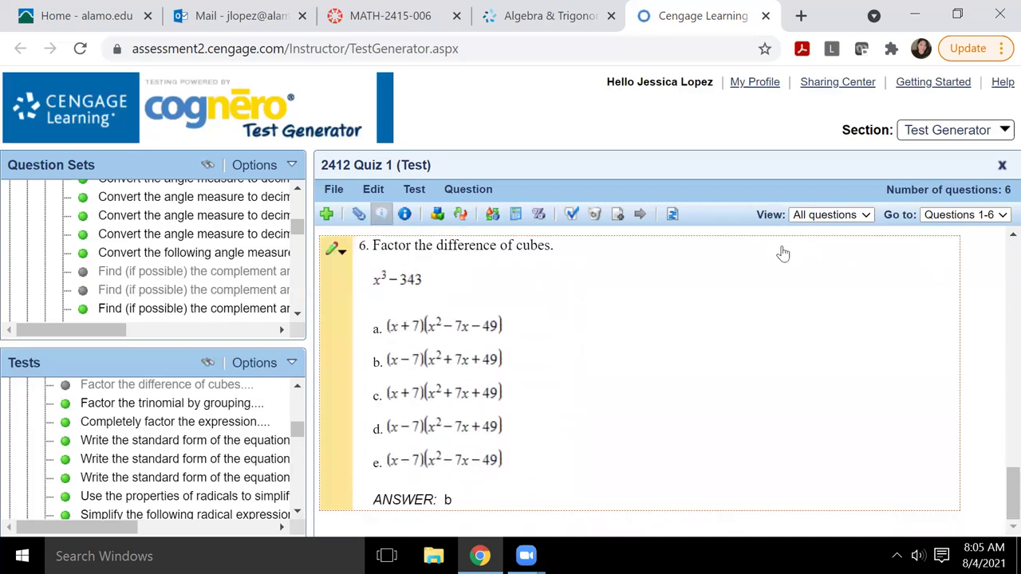
Step: Export the test as QTI Standard to 2412_Quiz_1_Test_.zip and check its contents in File Explorer
{"action": "left_click", "coordinate": [333, 193]}
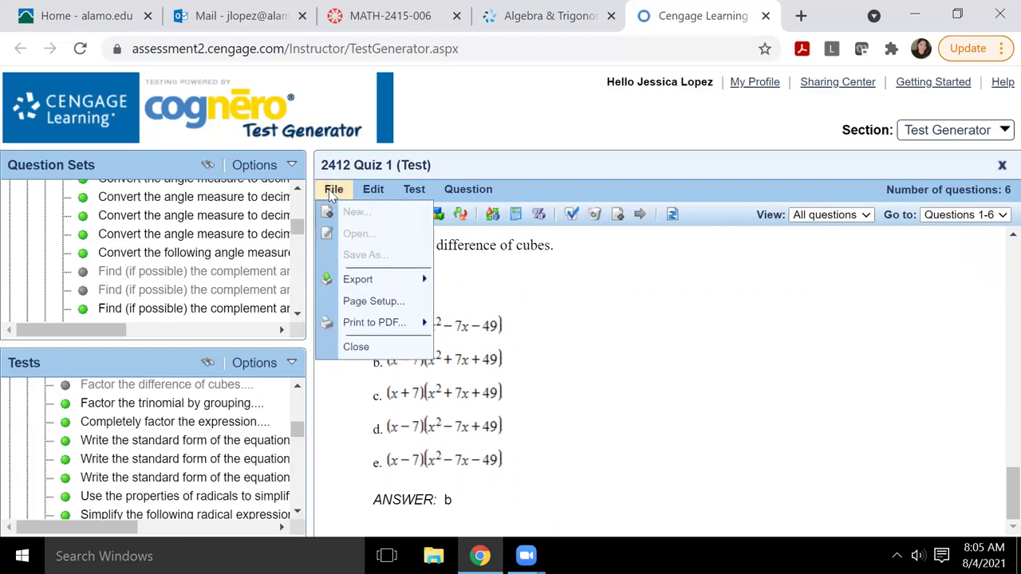
{"action": "mouse_move", "coordinate": [353, 324]}
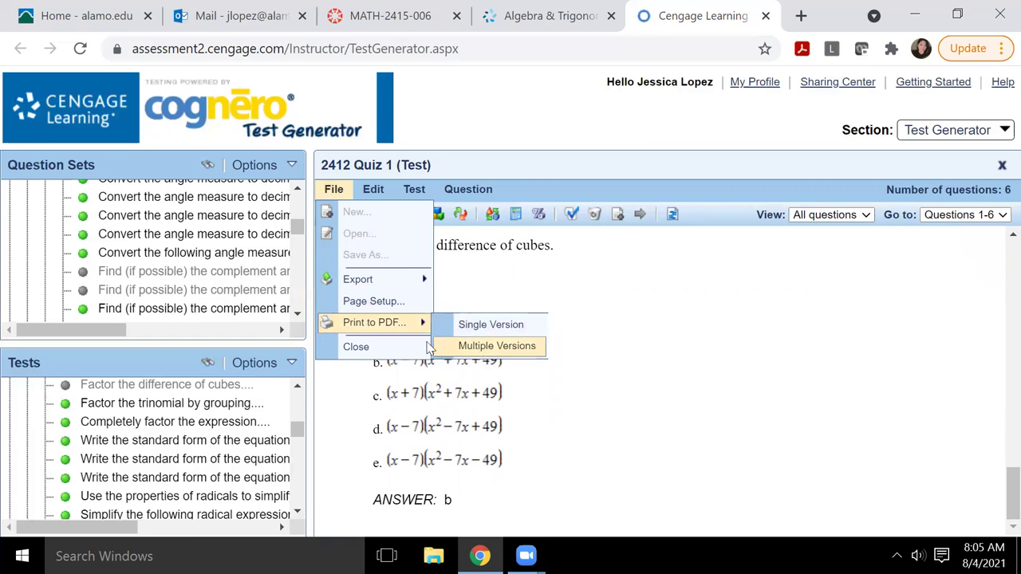
{"action": "mouse_move", "coordinate": [357, 281]}
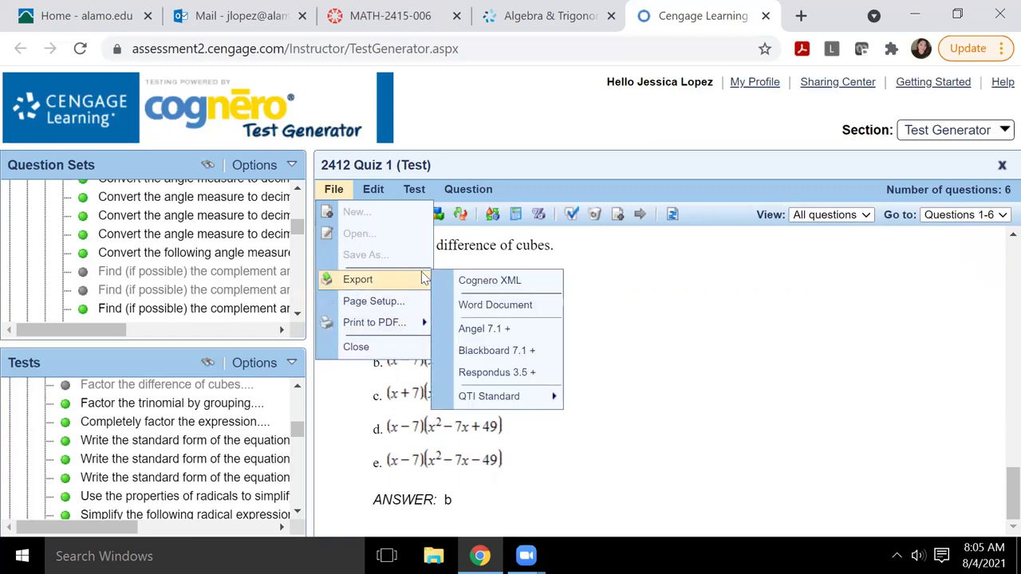
{"action": "mouse_move", "coordinate": [491, 402]}
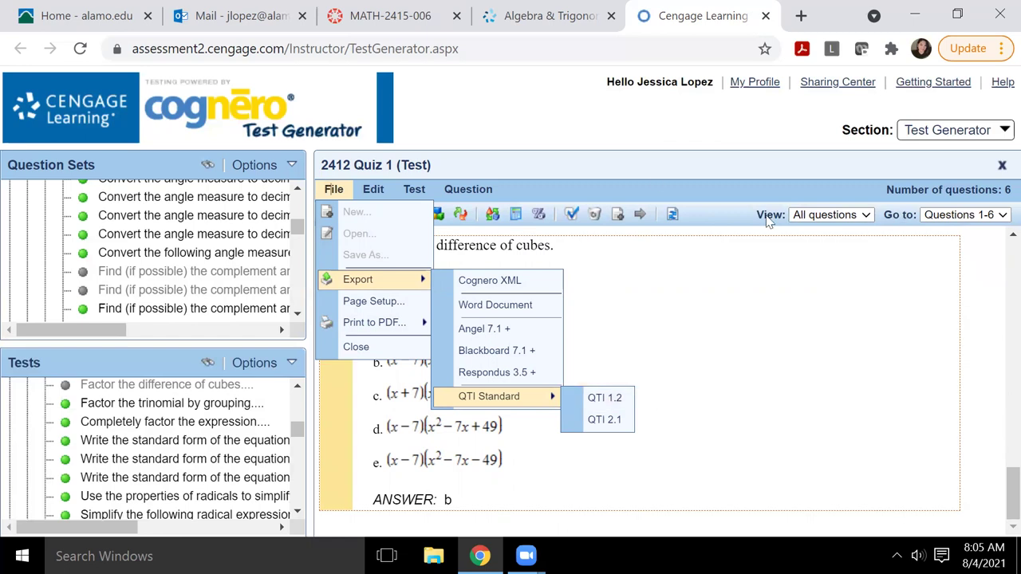
{"action": "left_click", "coordinate": [323, 191]}
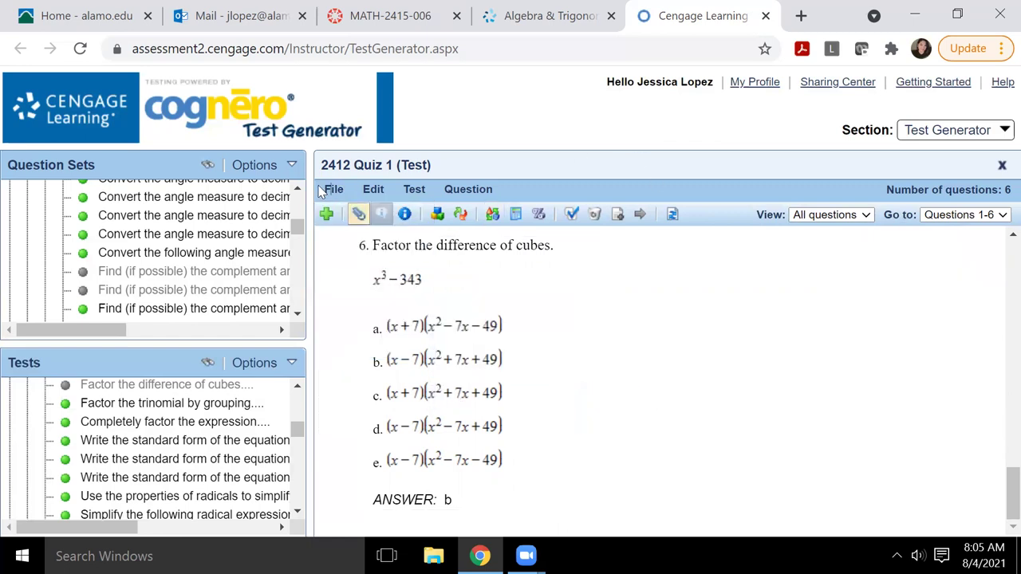
{"action": "left_click", "coordinate": [322, 193]}
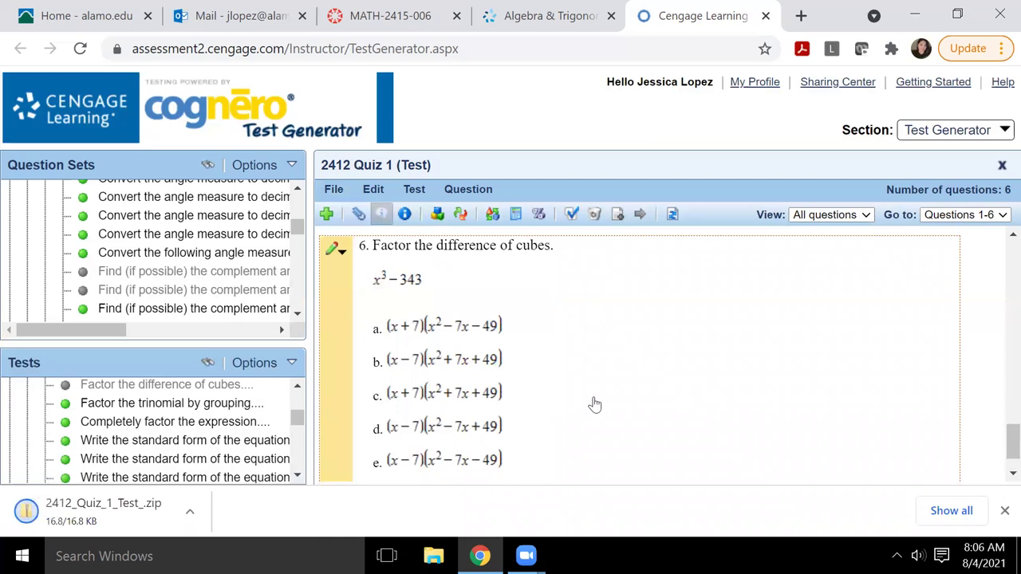
{"action": "left_click", "coordinate": [48, 512]}
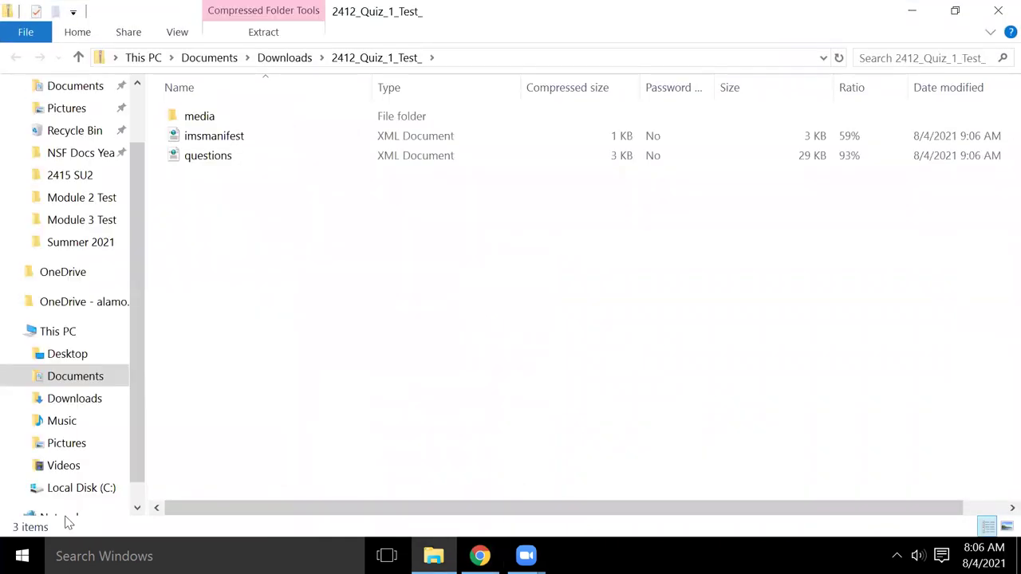
{"action": "left_click", "coordinate": [909, 11]}
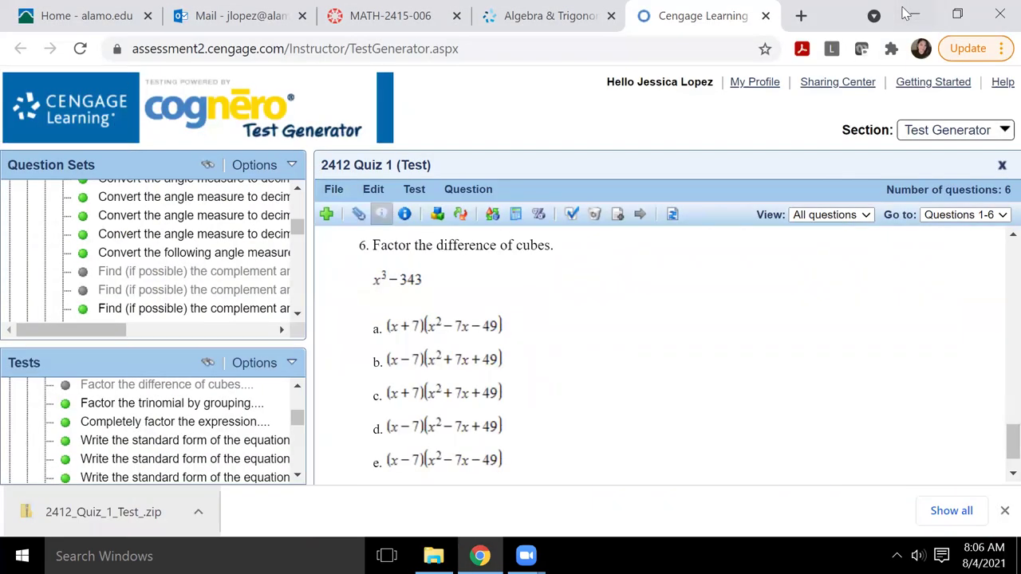
Step: In Canvas, open the QDC-Math 2413 V2 Calculus I course from the All Courses list
{"action": "left_click", "coordinate": [382, 16]}
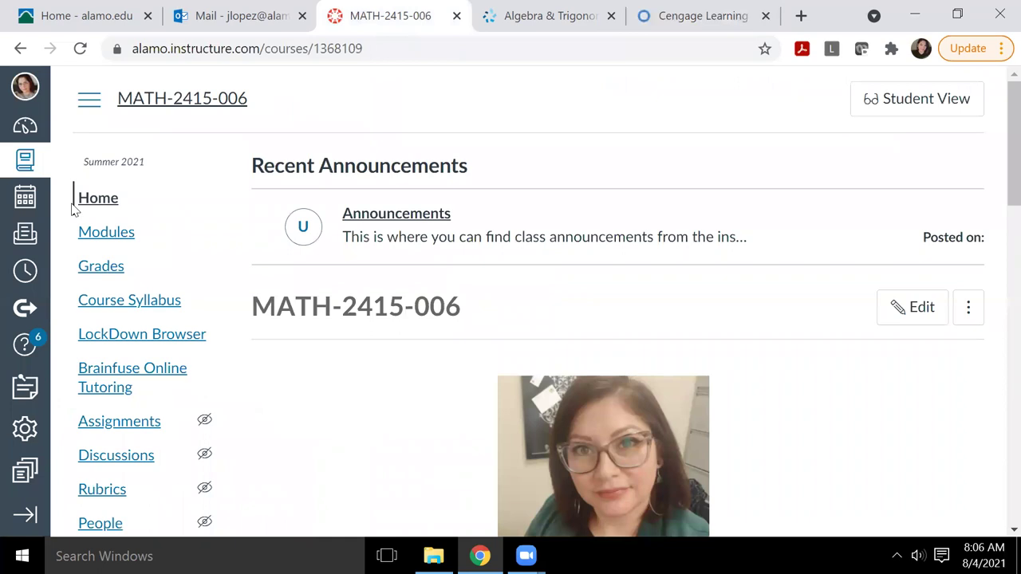
{"action": "left_click", "coordinate": [25, 164]}
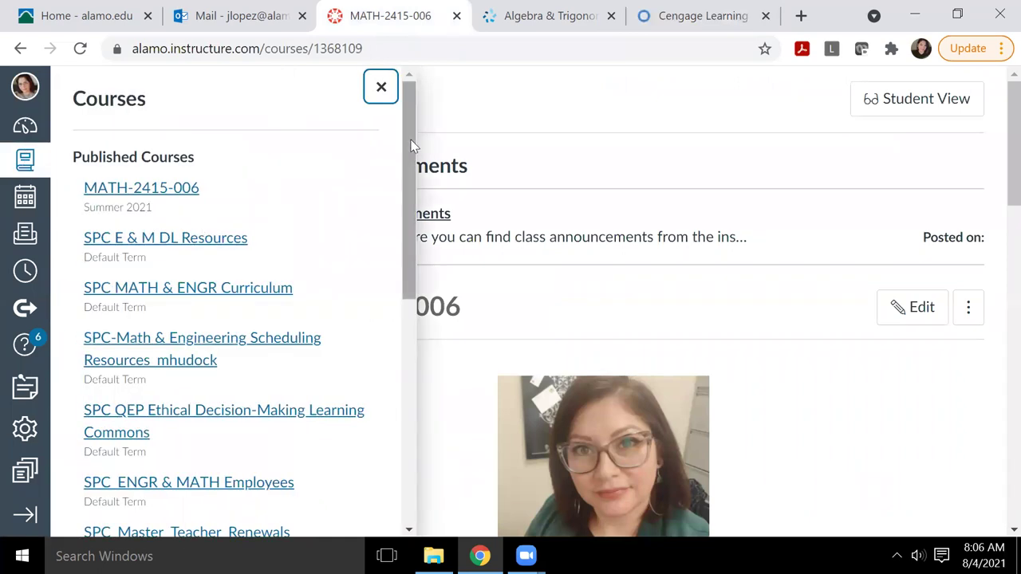
{"action": "left_click_drag", "start_coordinate": [412, 141], "coordinate": [409, 399]}
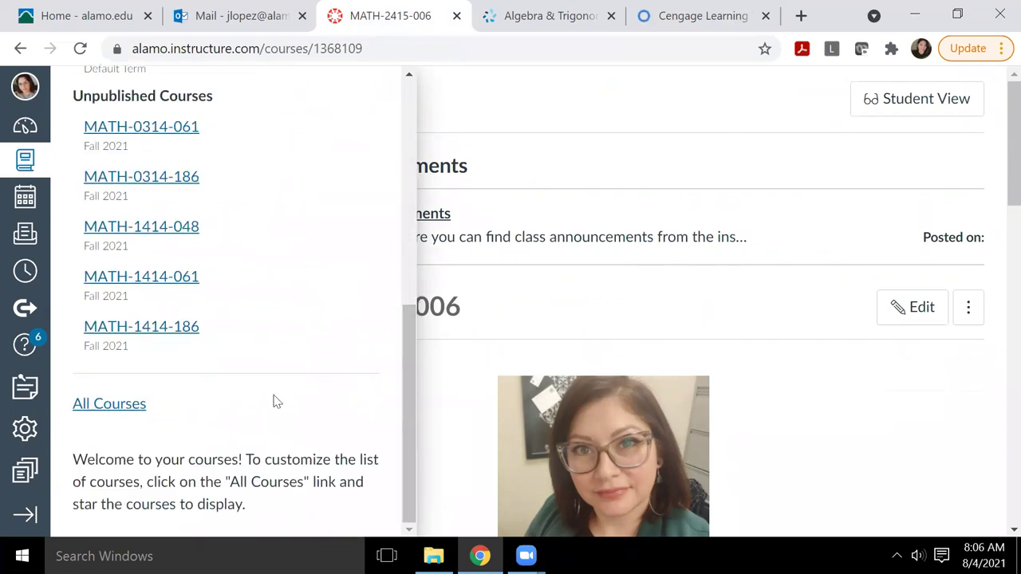
{"action": "left_click", "coordinate": [108, 405]}
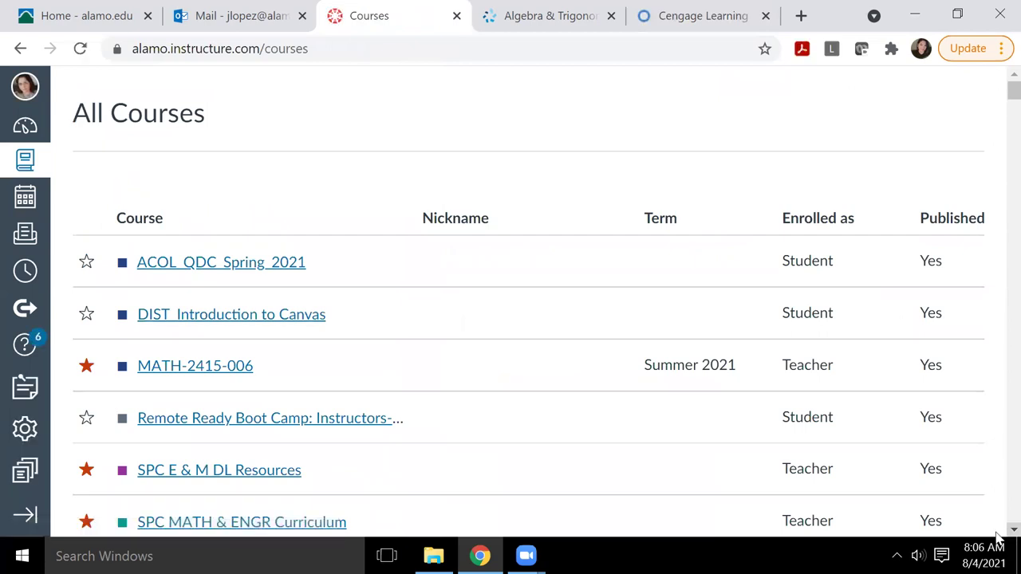
{"action": "scroll", "coordinate": [997, 536], "scroll_direction": "down", "scroll_amount": 4}
{"action": "scroll", "coordinate": [998, 539], "scroll_direction": "down", "scroll_amount": 4}
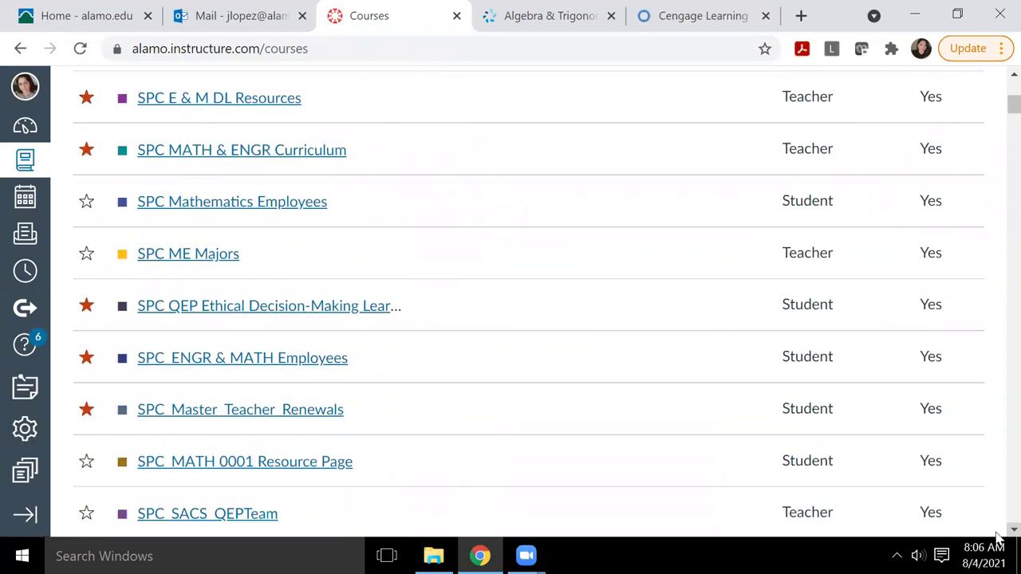
{"action": "scroll", "coordinate": [997, 539], "scroll_direction": "down", "scroll_amount": 2}
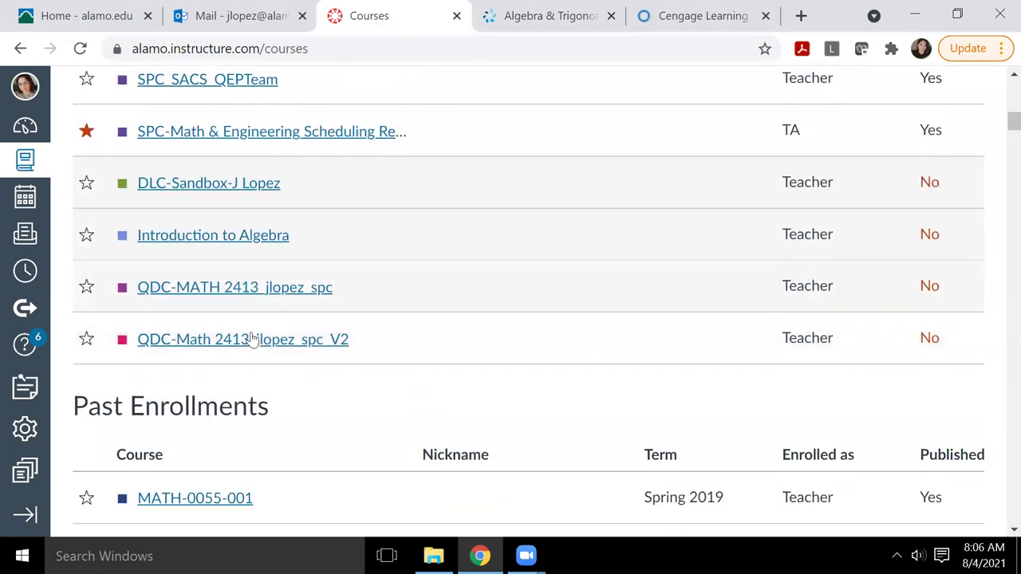
{"action": "left_click", "coordinate": [252, 341]}
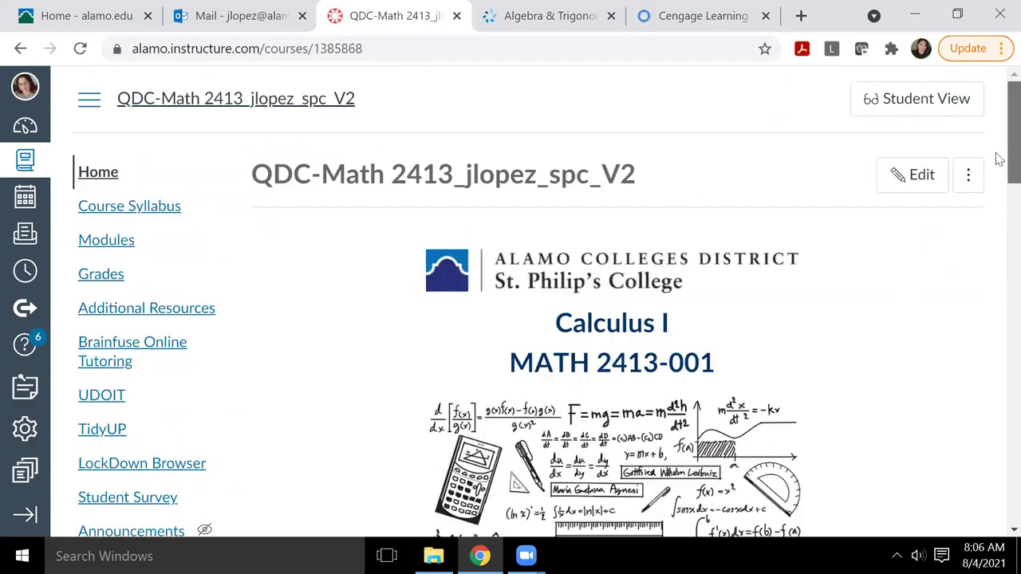
{"action": "left_click_drag", "start_coordinate": [999, 160], "coordinate": [998, 276]}
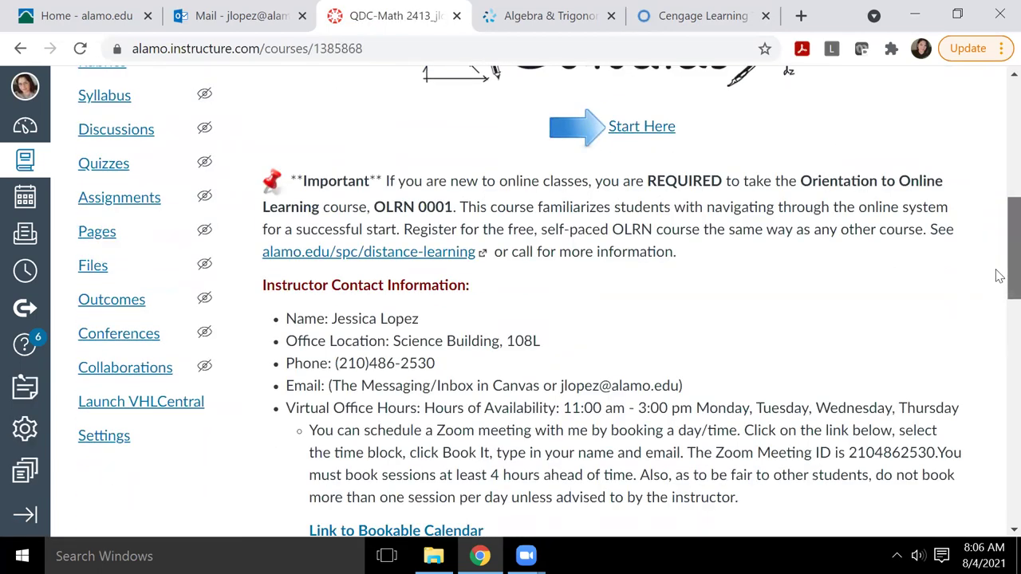
{"action": "left_click", "coordinate": [89, 444]}
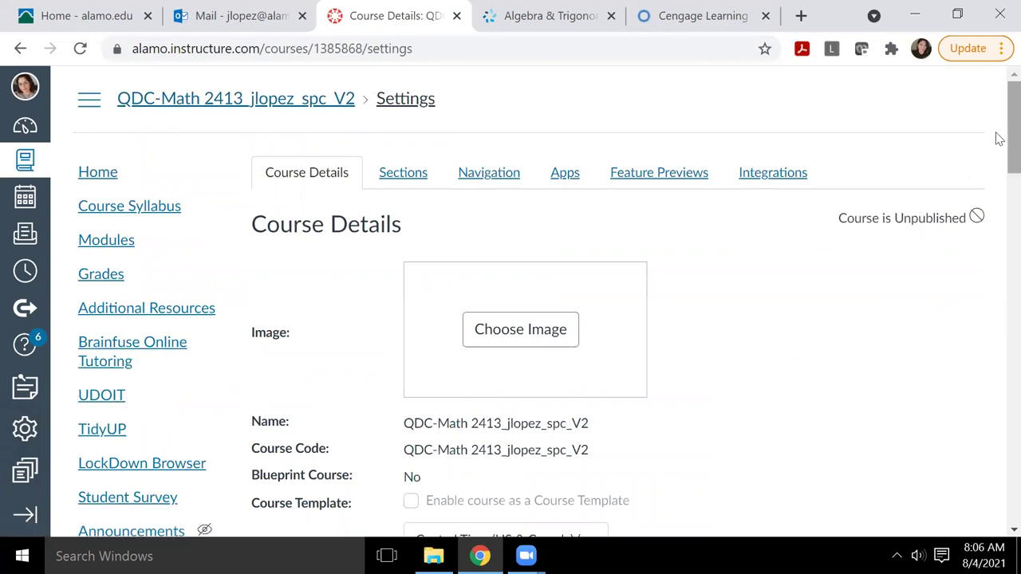
{"action": "left_click_drag", "start_coordinate": [999, 139], "coordinate": [1000, 238]}
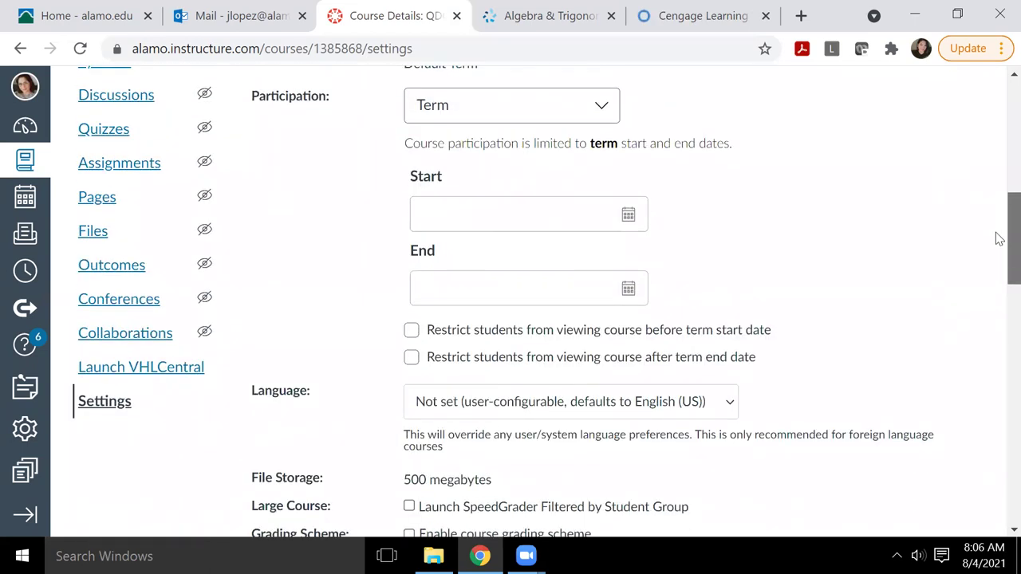
{"action": "left_click_drag", "start_coordinate": [999, 273], "coordinate": [1000, 68]}
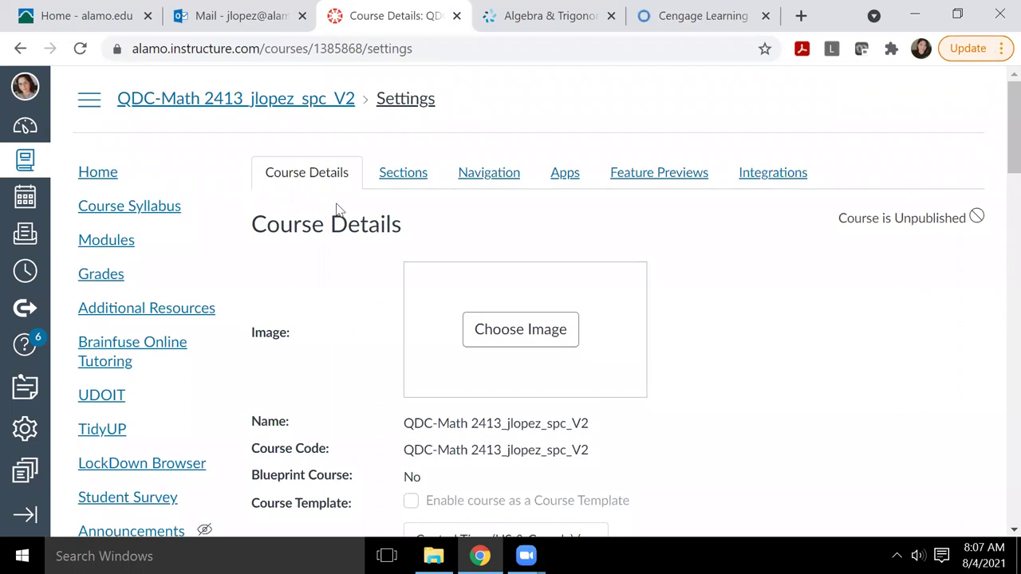
{"action": "left_click", "coordinate": [92, 173]}
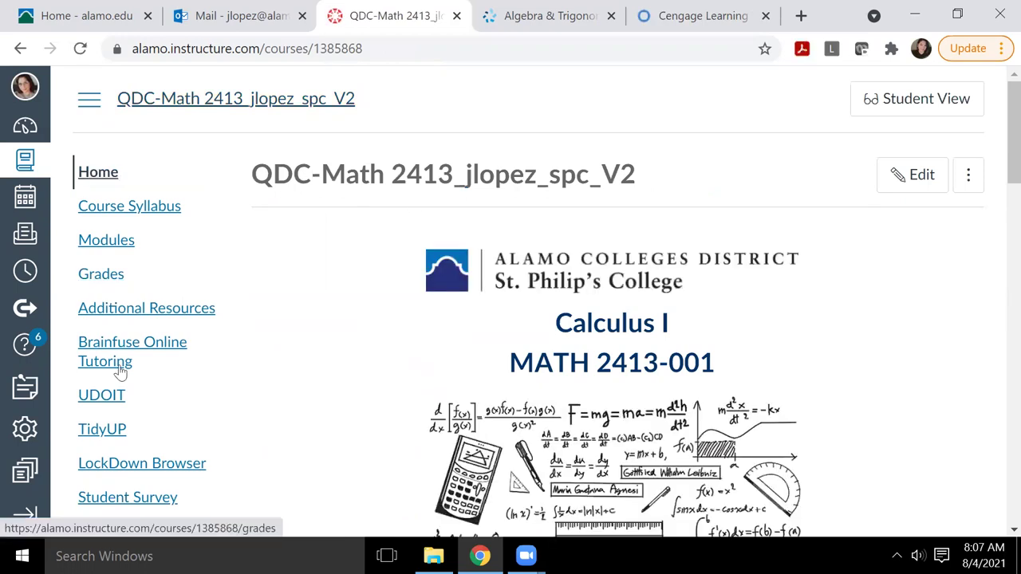
Step: Switch to the SPC MATH & ENGR Curriculum course and scroll to its Published course status
{"action": "left_click", "coordinate": [975, 177]}
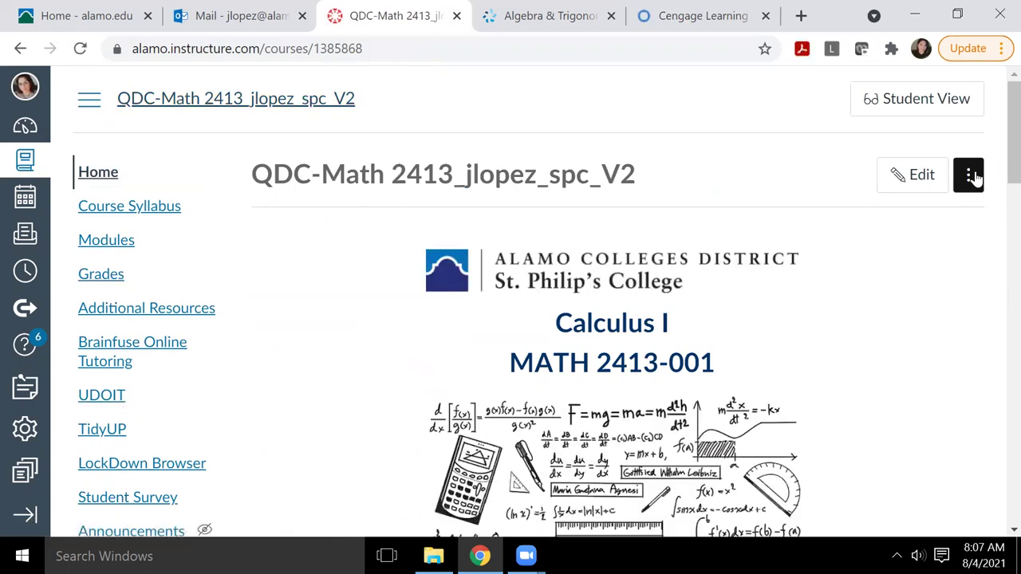
{"action": "left_click", "coordinate": [975, 177]}
{"action": "left_click", "coordinate": [968, 401]}
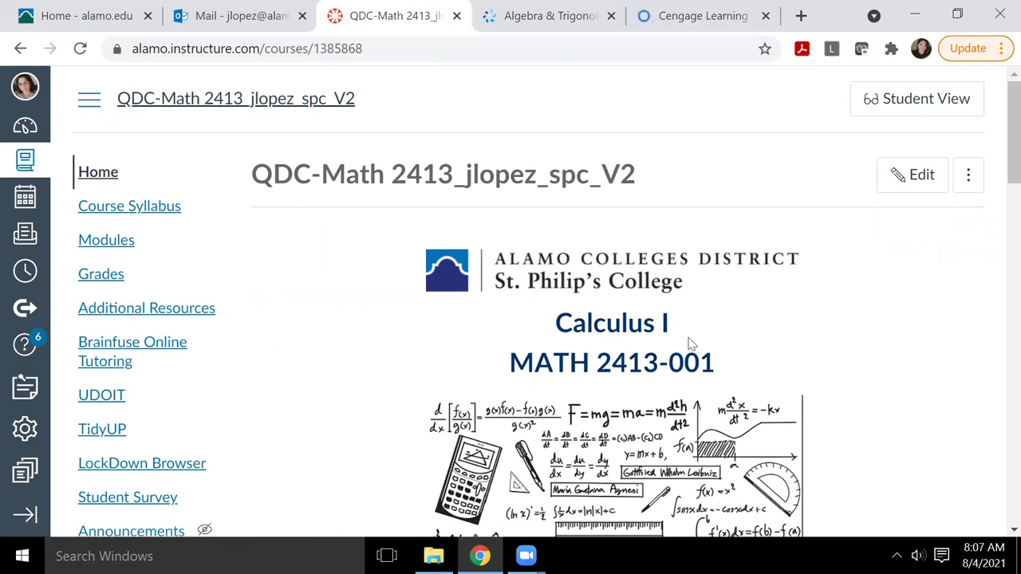
{"action": "left_click", "coordinate": [25, 161]}
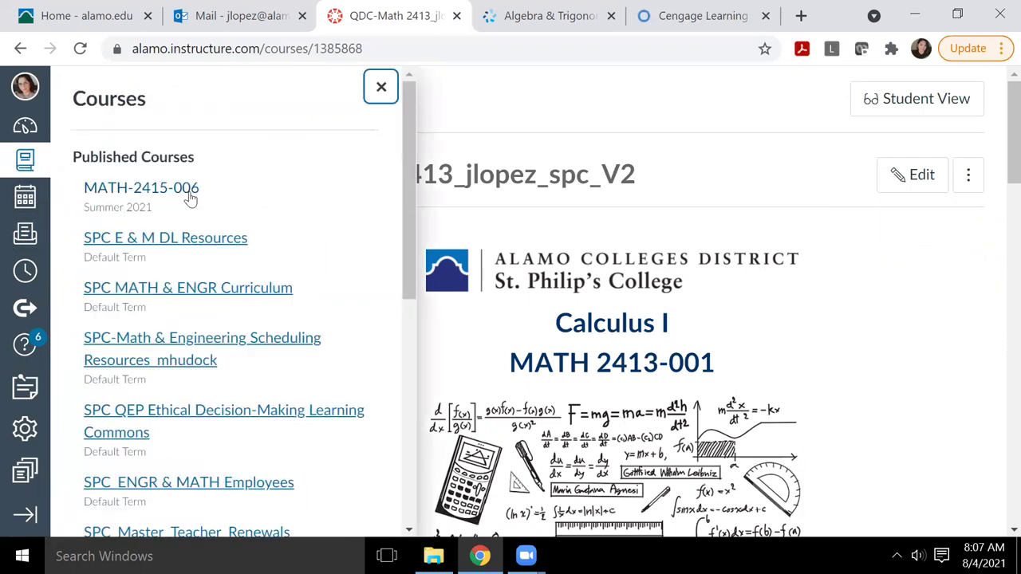
{"action": "mouse_move", "coordinate": [410, 150]}
{"action": "left_mouse_down"}
{"action": "mouse_move", "coordinate": [409, 367]}
{"action": "mouse_move", "coordinate": [410, 144]}
{"action": "left_mouse_up"}
{"action": "left_click", "coordinate": [159, 289]}
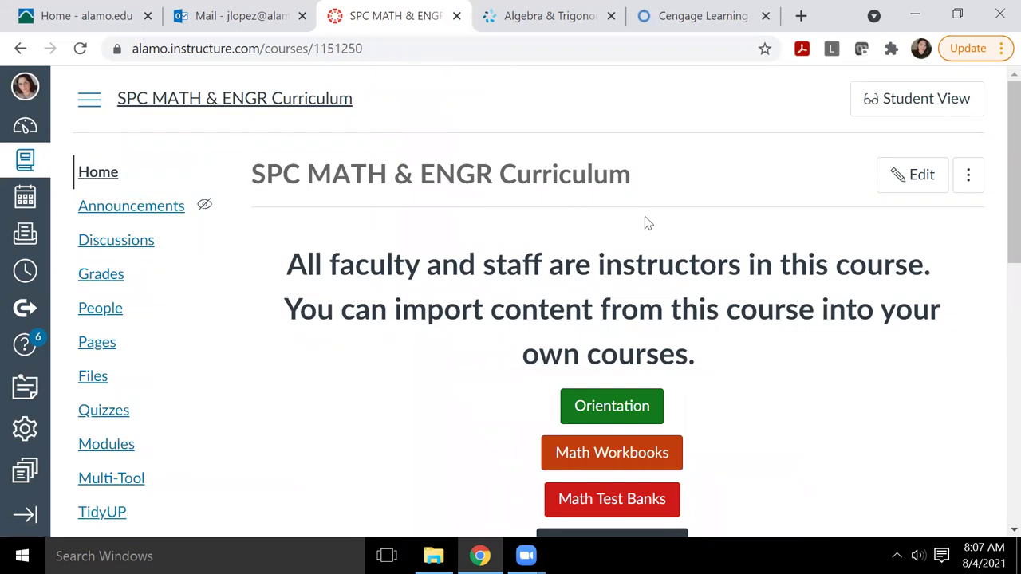
{"action": "left_click_drag", "start_coordinate": [999, 125], "coordinate": [997, 278]}
Step: On the course's Import Content page, zoom to 80% and choose QTI .zip file as the content type
{"action": "left_click", "coordinate": [97, 428]}
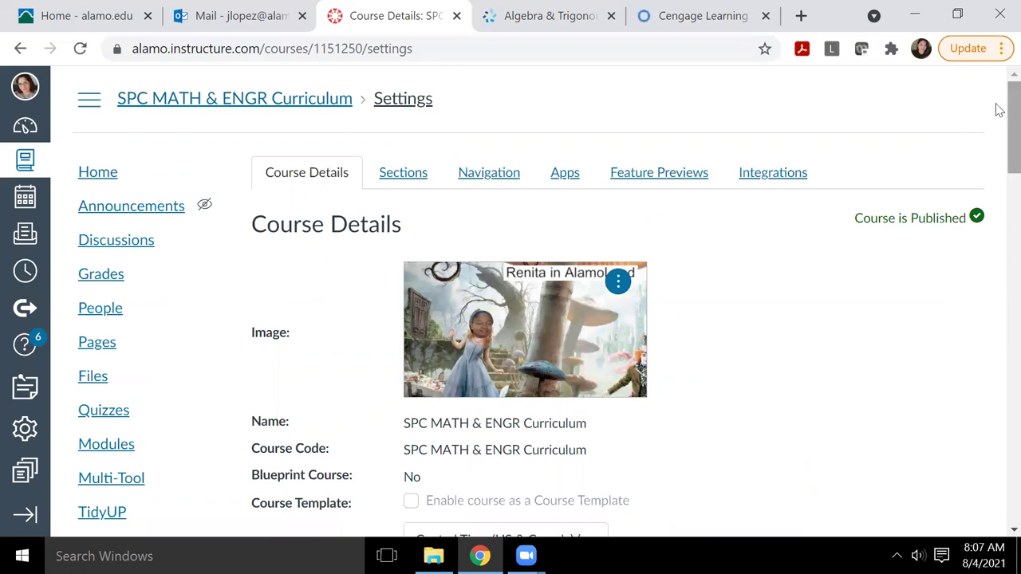
{"action": "left_click_drag", "start_coordinate": [997, 107], "coordinate": [997, 402]}
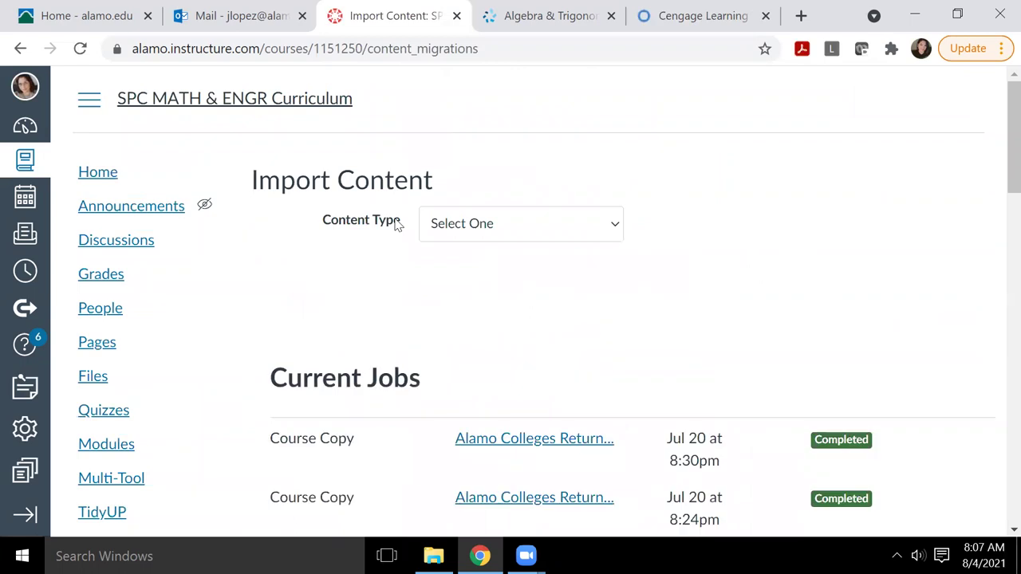
{"action": "key", "text": "ctrl+minus"}
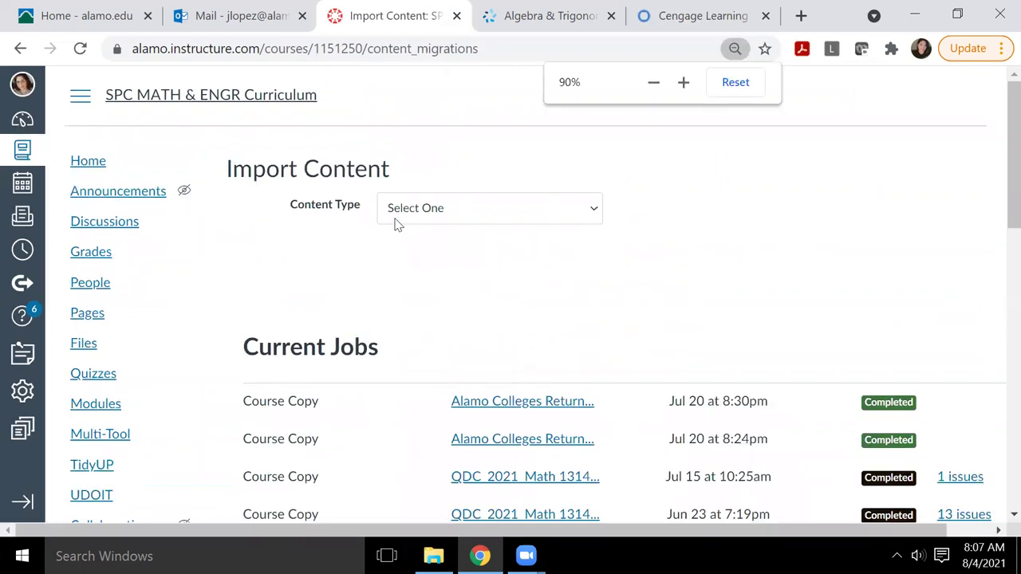
{"action": "key", "text": "ctrl+minus"}
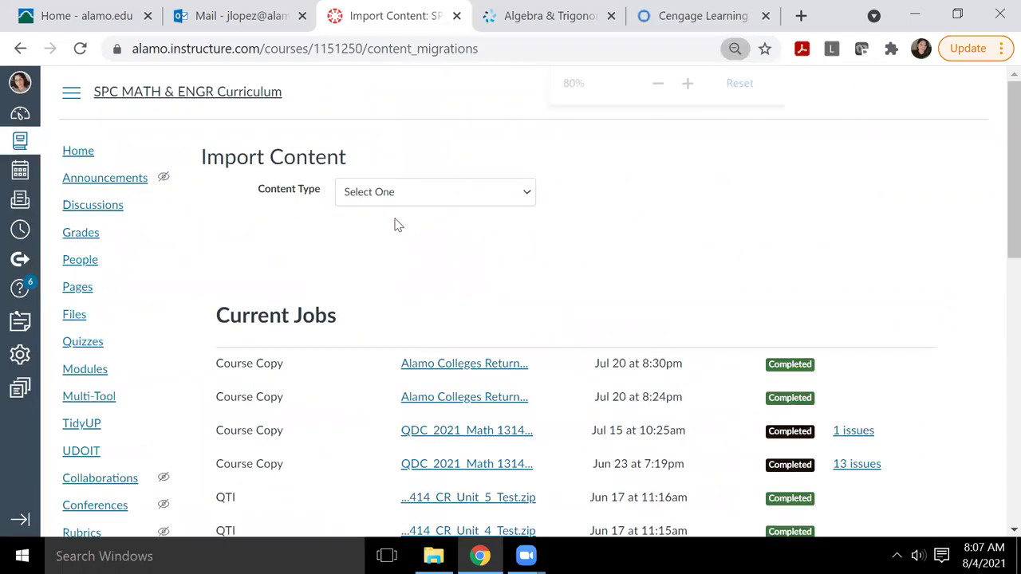
{"action": "left_click", "coordinate": [410, 200]}
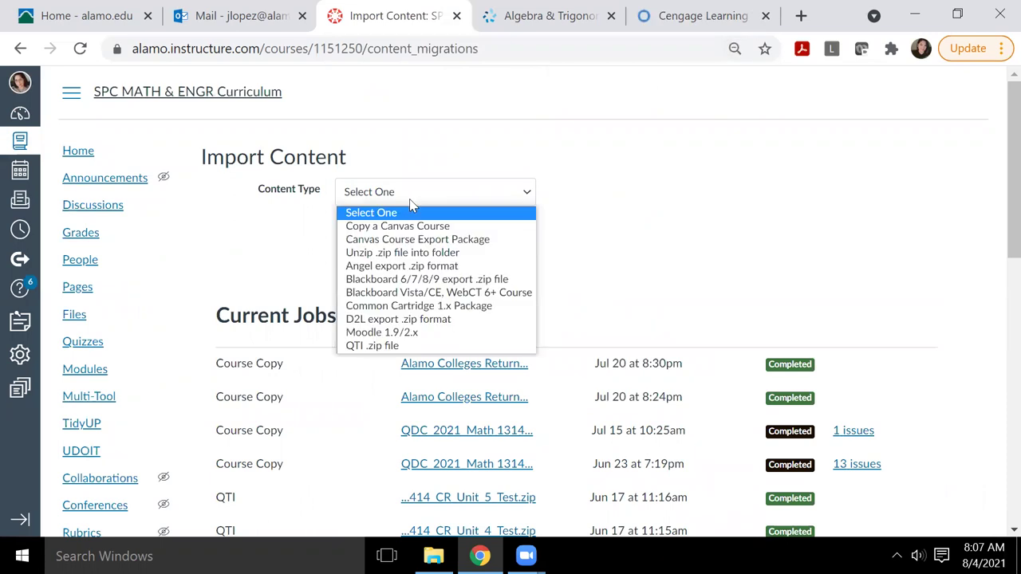
{"action": "left_click", "coordinate": [378, 348]}
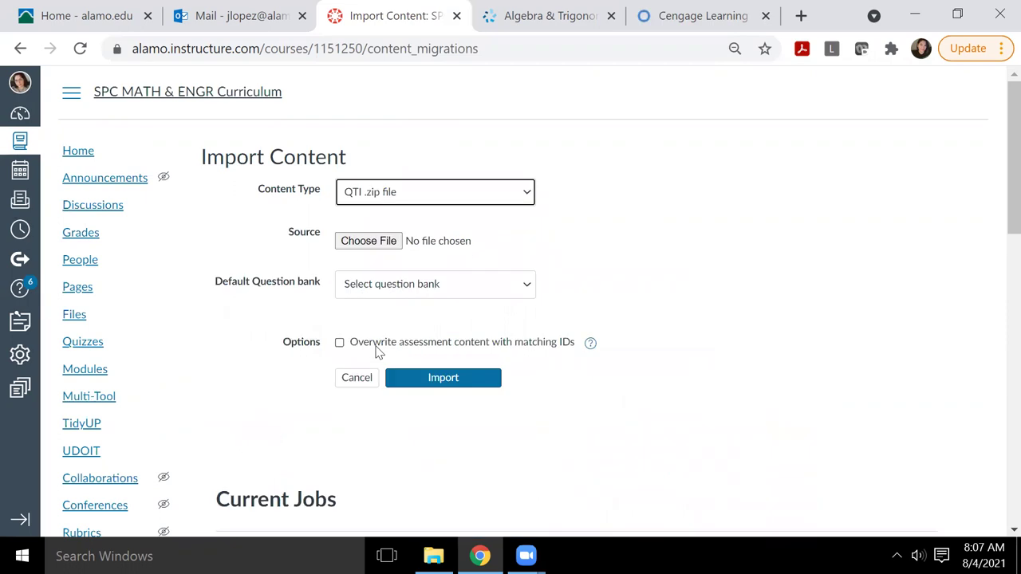
Step: Attach 2412_Quiz_1_Test_.zip from Downloads as the import source
{"action": "left_click", "coordinate": [380, 242]}
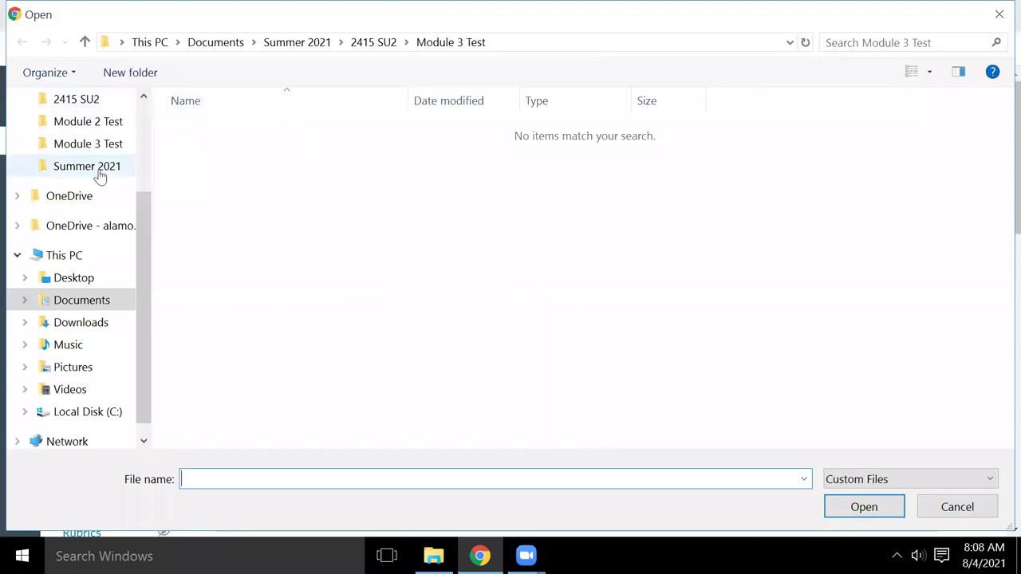
{"action": "left_click", "coordinate": [77, 330]}
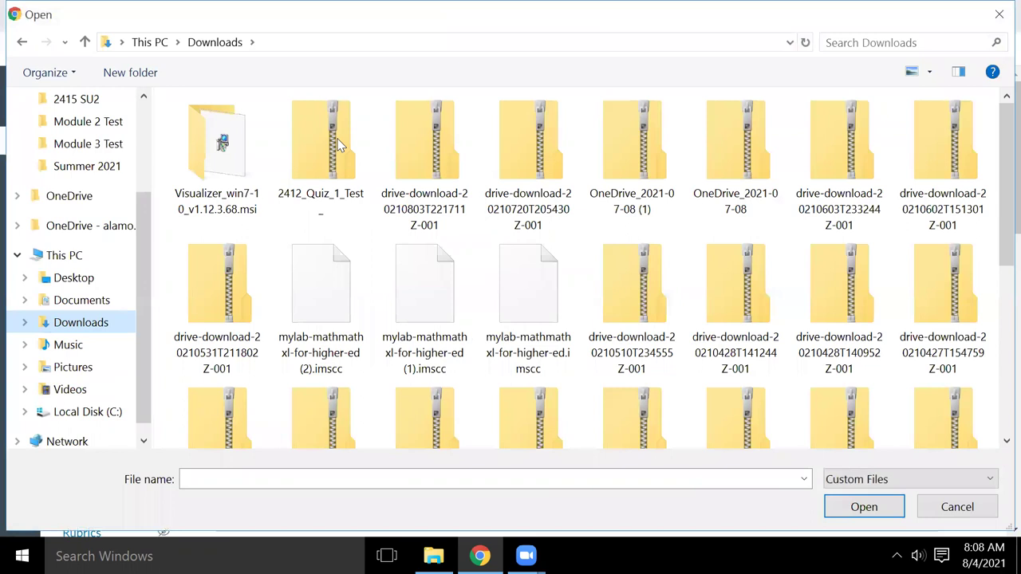
{"action": "left_click", "coordinate": [328, 181]}
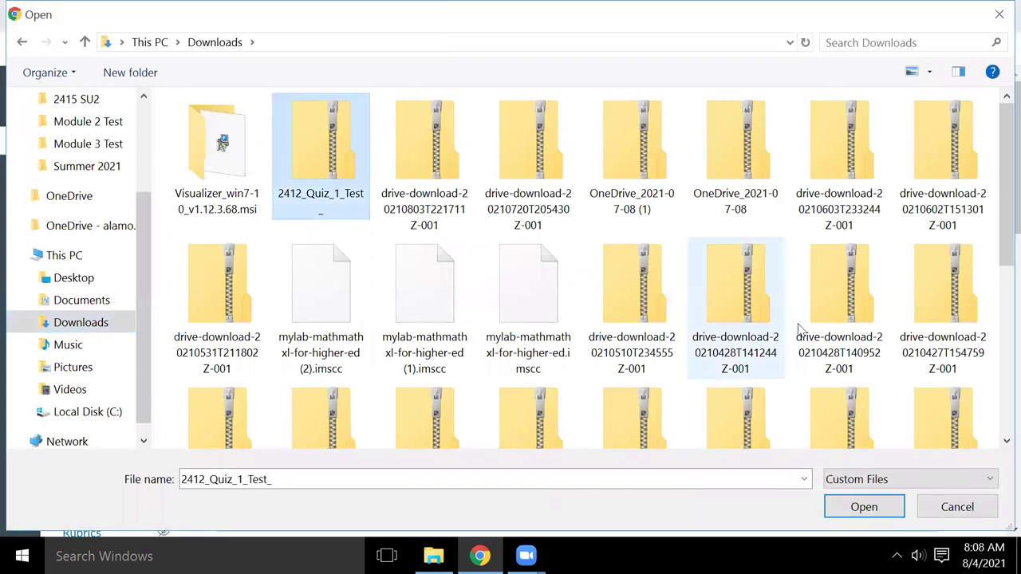
{"action": "left_click", "coordinate": [863, 510]}
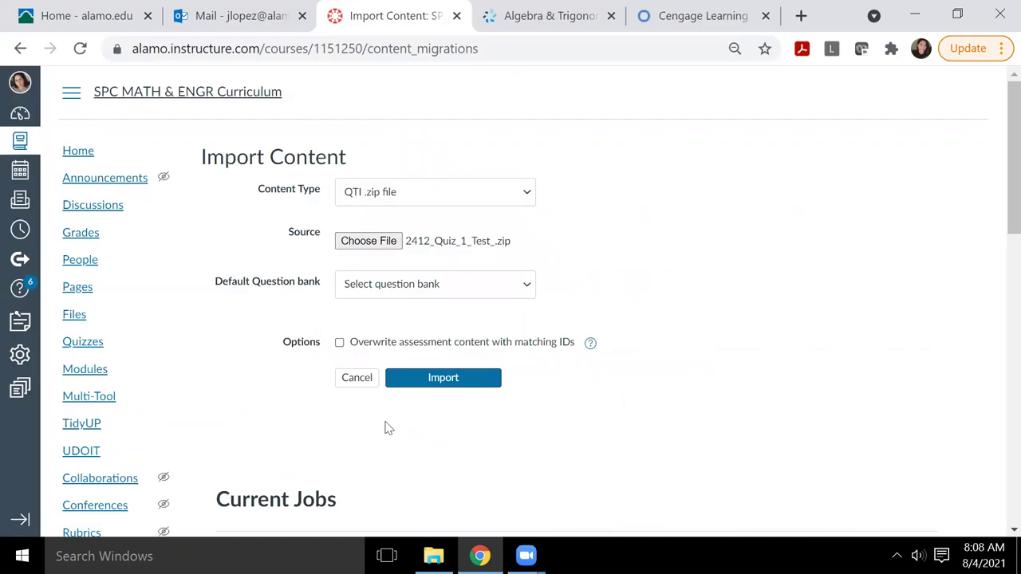
Step: Create a new default question bank and start naming it 'Test Quiz'
{"action": "left_click", "coordinate": [427, 283]}
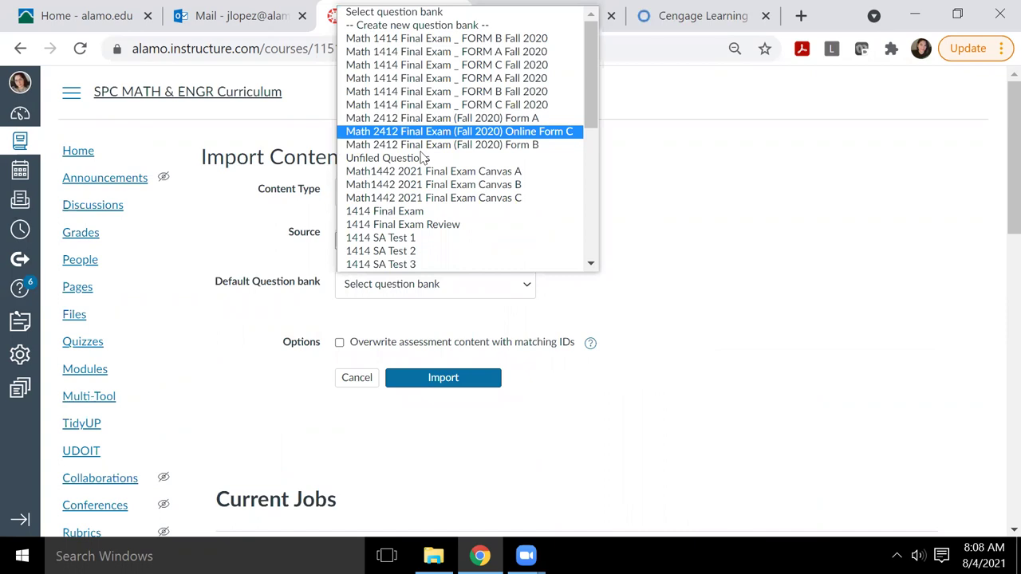
{"action": "left_click", "coordinate": [424, 26]}
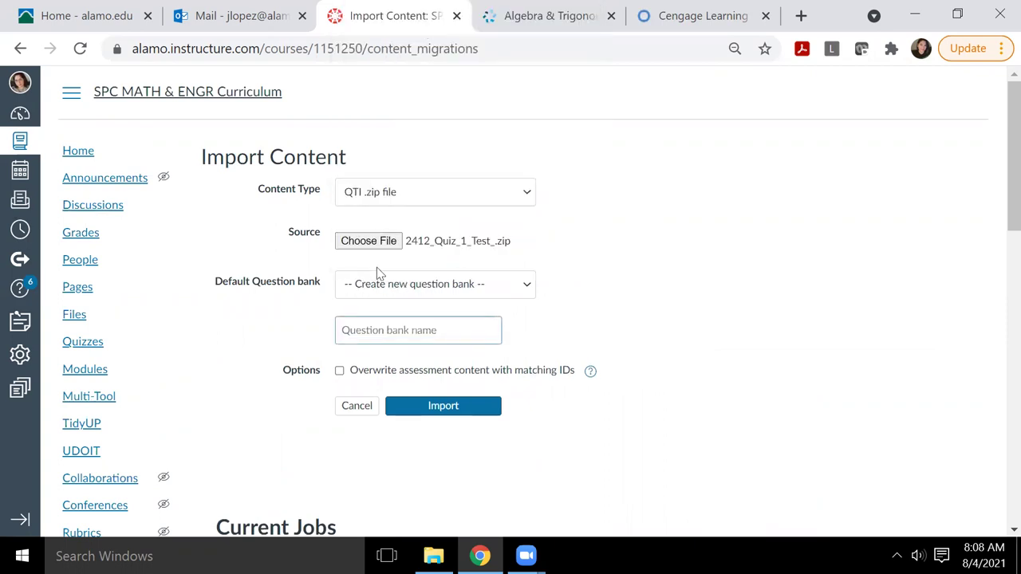
{"action": "left_click", "coordinate": [347, 336]}
{"action": "type", "text": "Test"}
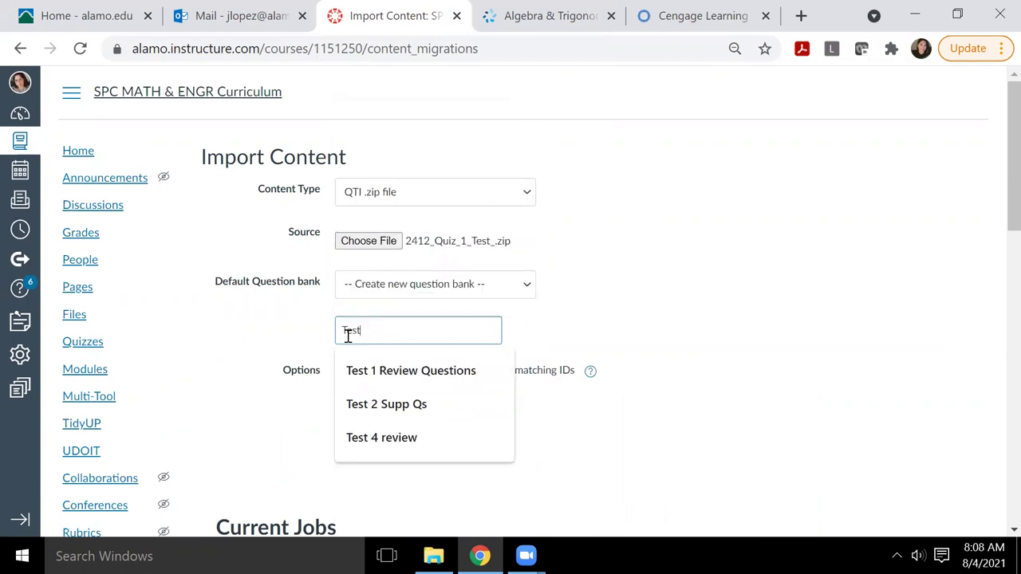
{"action": "type", "text": " Quiz"}
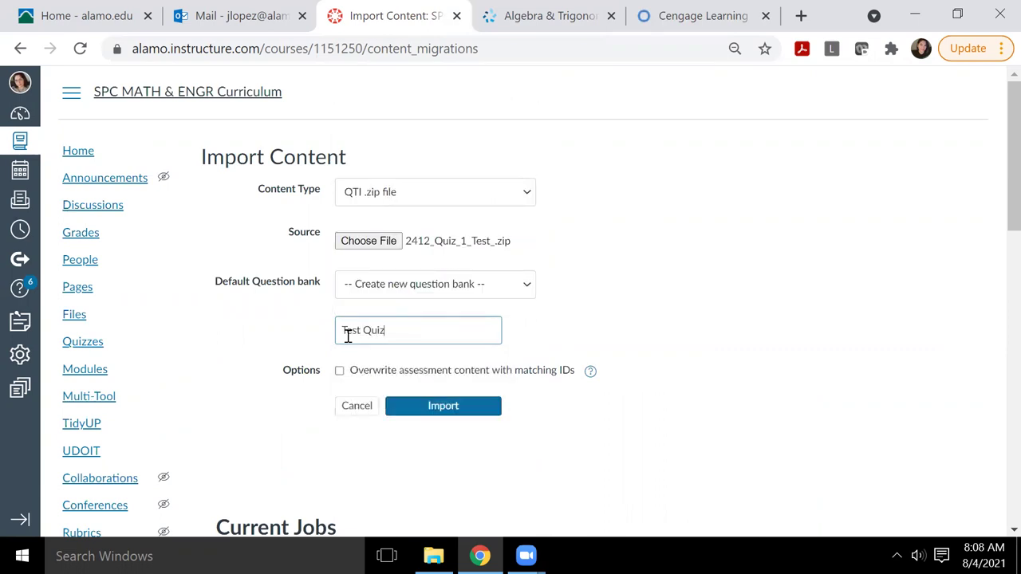
Step: Import the Cognero QTI zip into the Canvas course and let the job complete
{"action": "left_click", "coordinate": [431, 408]}
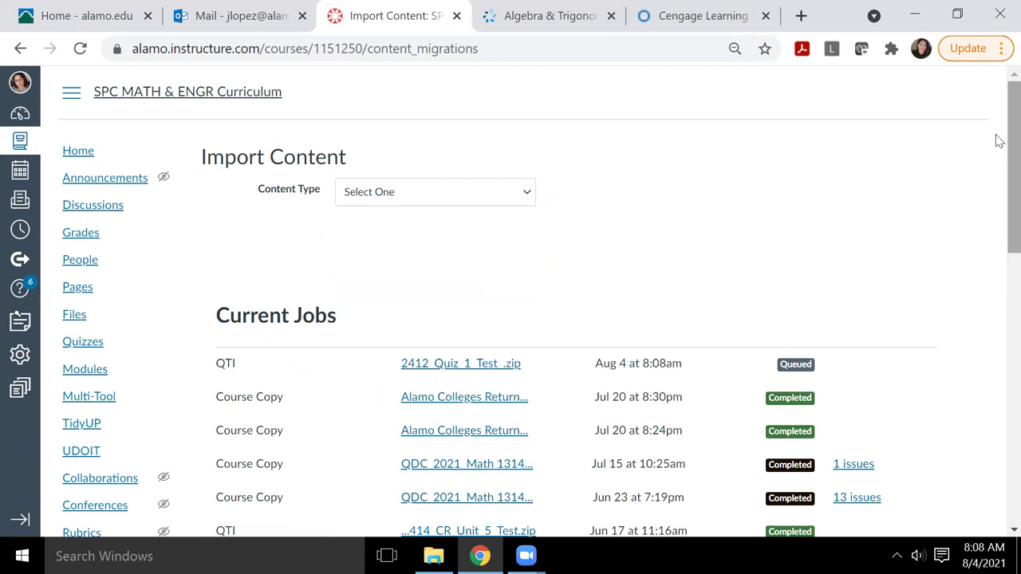
{"action": "scroll", "coordinate": [997, 200], "scroll_direction": "down", "scroll_amount": 3}
{"action": "scroll", "coordinate": [996, 191], "scroll_direction": "up", "scroll_amount": 1}
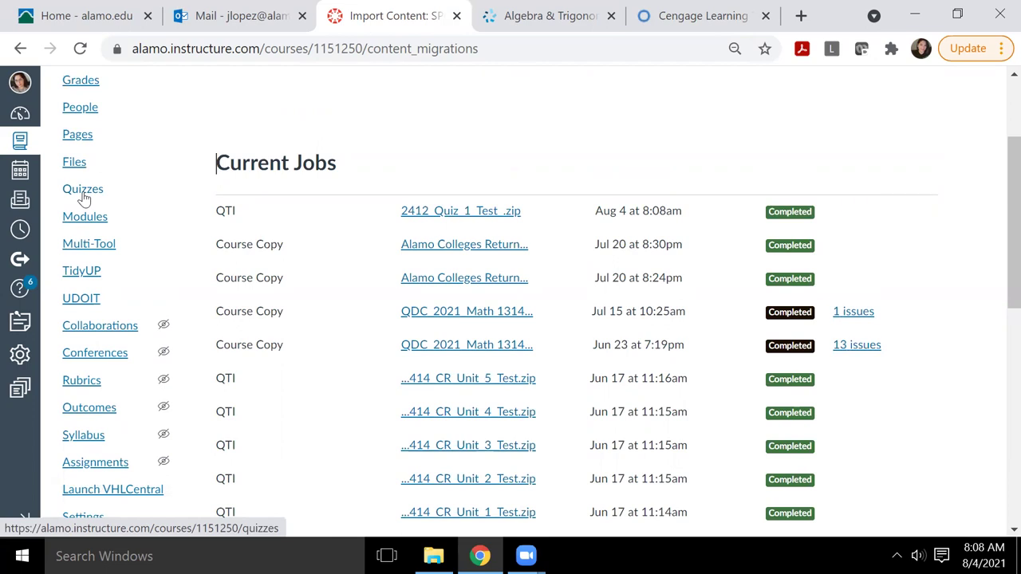
Step: Find the new 2412 Quiz 1 (Test), worth 6 pts with 6 questions, in the Quizzes list
{"action": "left_click", "coordinate": [84, 196]}
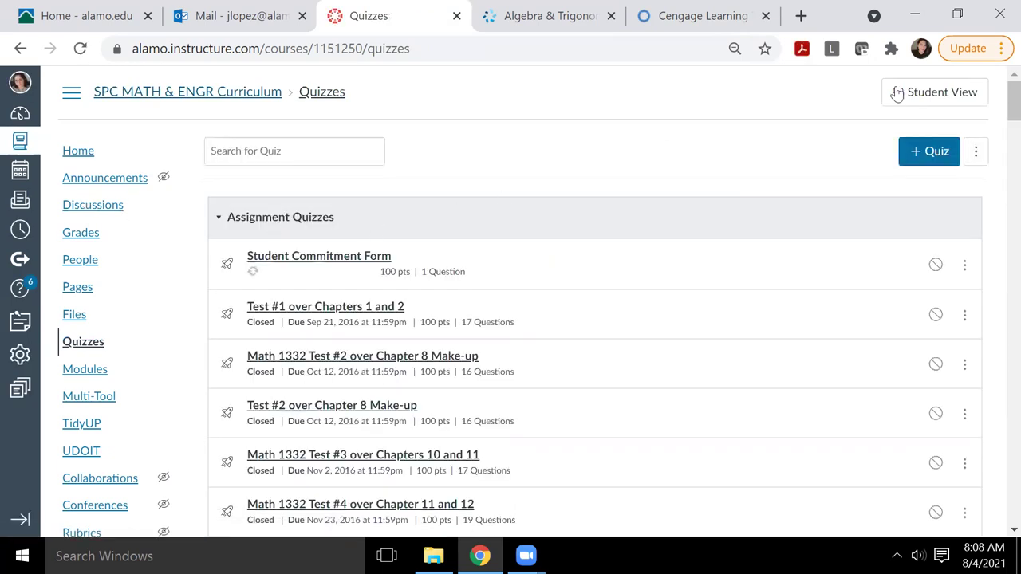
{"action": "scroll", "coordinate": [998, 119], "scroll_direction": "down", "scroll_amount": 5}
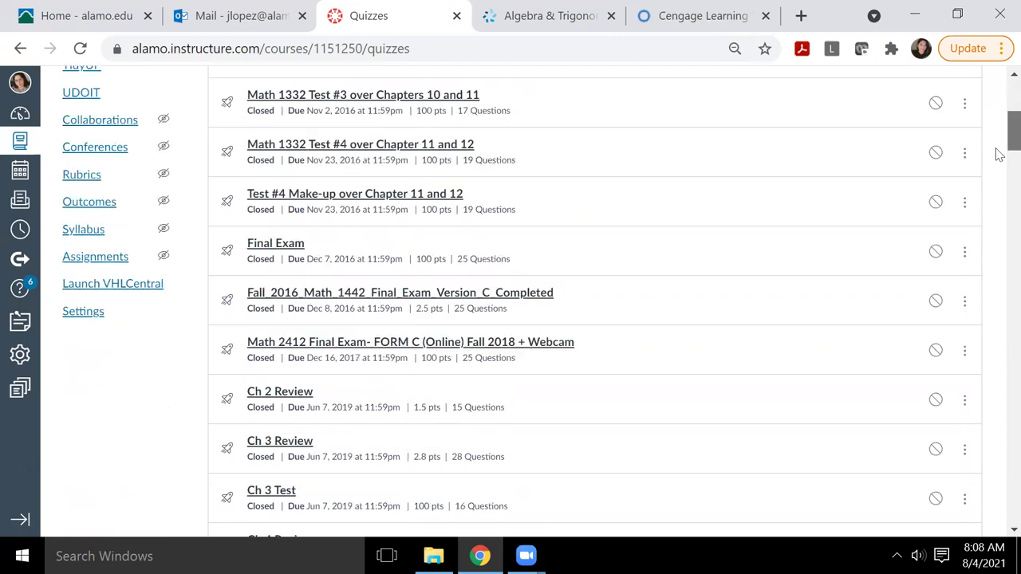
{"action": "scroll", "coordinate": [999, 153], "scroll_direction": "down", "scroll_amount": 2}
{"action": "scroll", "coordinate": [1000, 154], "scroll_direction": "down", "scroll_amount": 2}
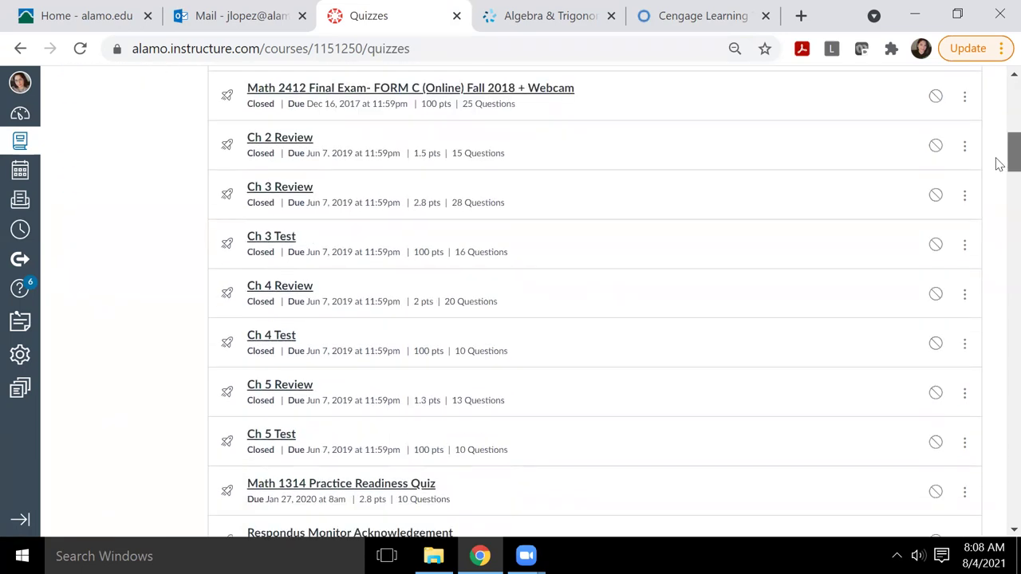
{"action": "scroll", "coordinate": [1000, 163], "scroll_direction": "down", "scroll_amount": 13}
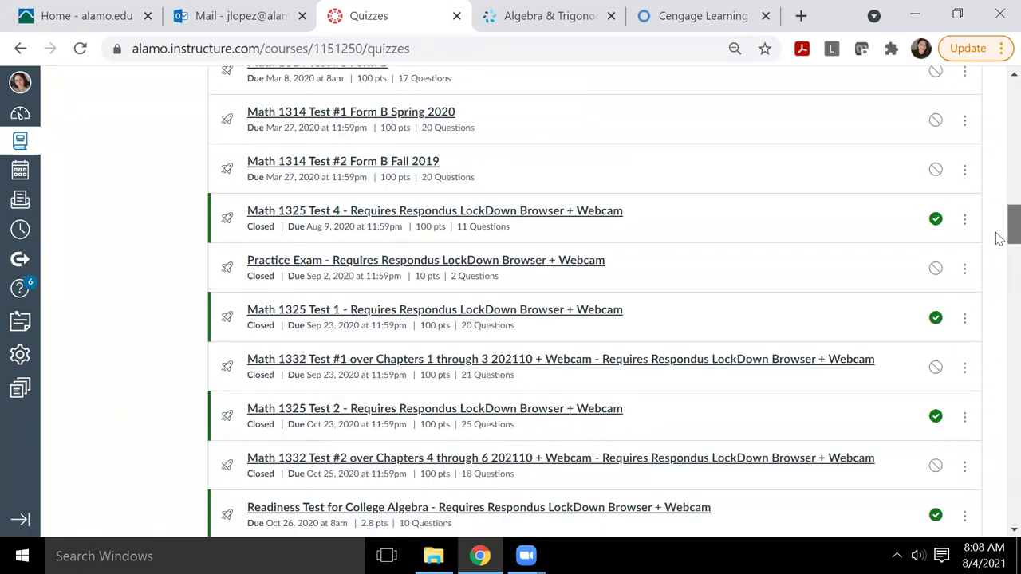
{"action": "scroll", "coordinate": [1000, 238], "scroll_direction": "down", "scroll_amount": 1}
{"action": "scroll", "coordinate": [1000, 242], "scroll_direction": "down", "scroll_amount": 15}
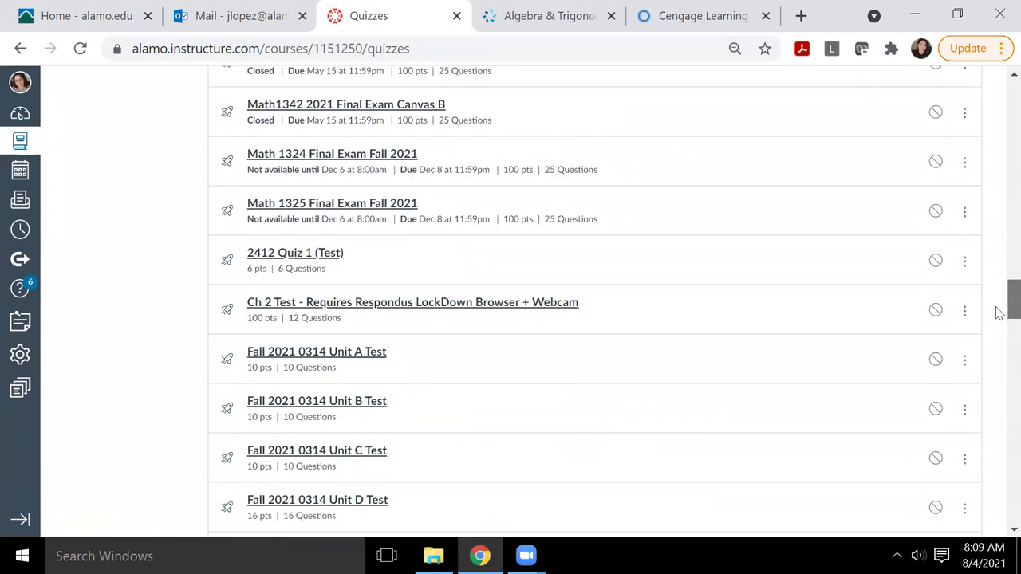
Step: Preview the draft 2412 Quiz 1 (Test) and review its six 1-pt questions
{"action": "left_click", "coordinate": [284, 257]}
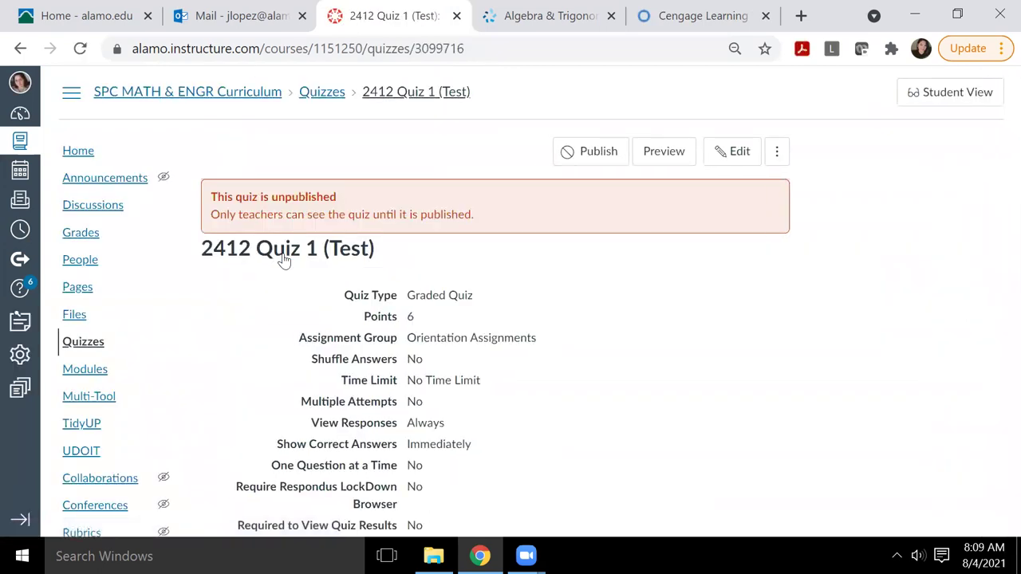
{"action": "left_click", "coordinate": [654, 154]}
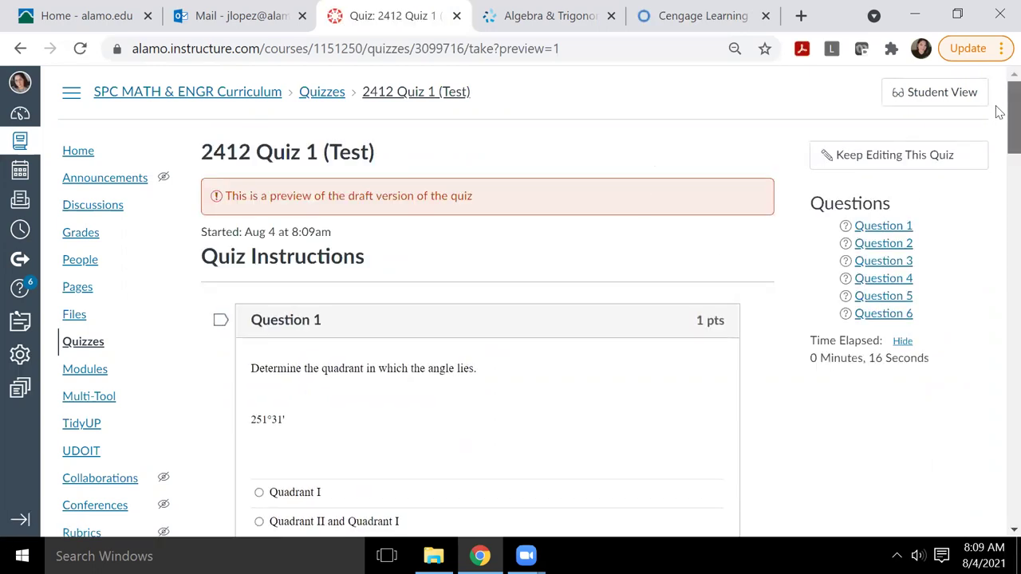
{"action": "left_click_drag", "start_coordinate": [1000, 112], "coordinate": [997, 511]}
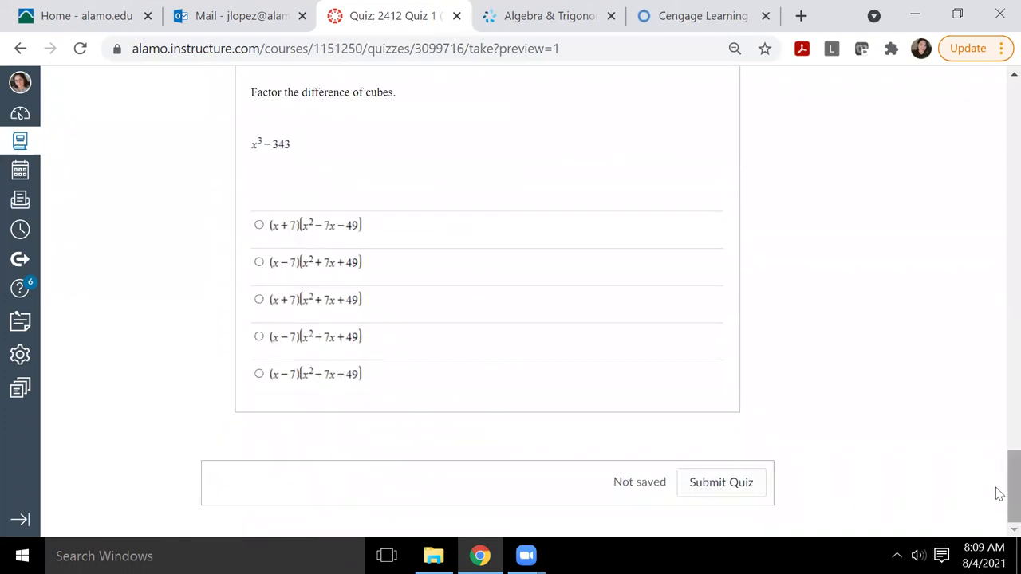
{"action": "key", "text": "Home"}
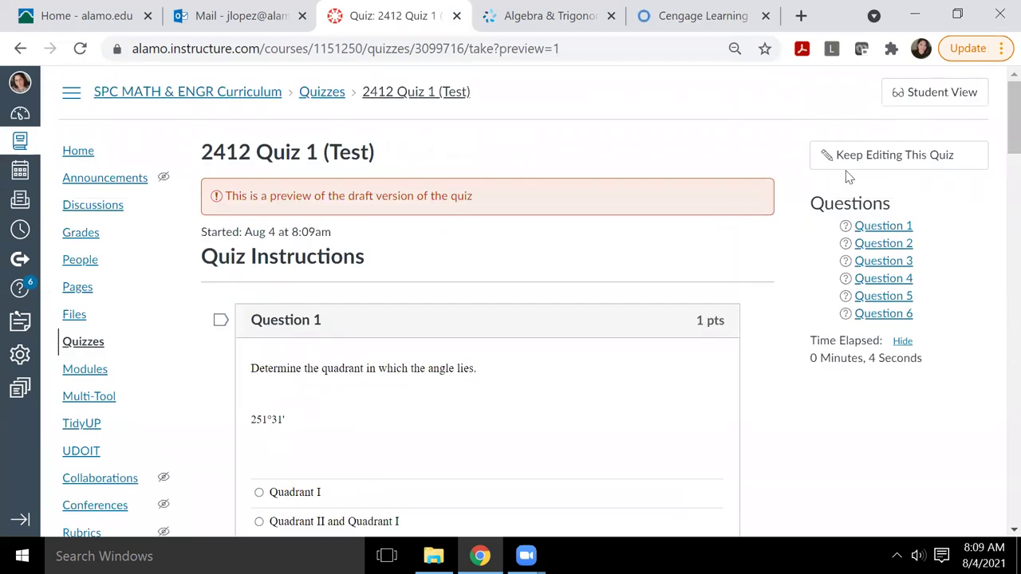
Step: Delete 2412 Quiz 1 (Test) from its edit page and confirm the deletion
{"action": "left_click", "coordinate": [854, 160]}
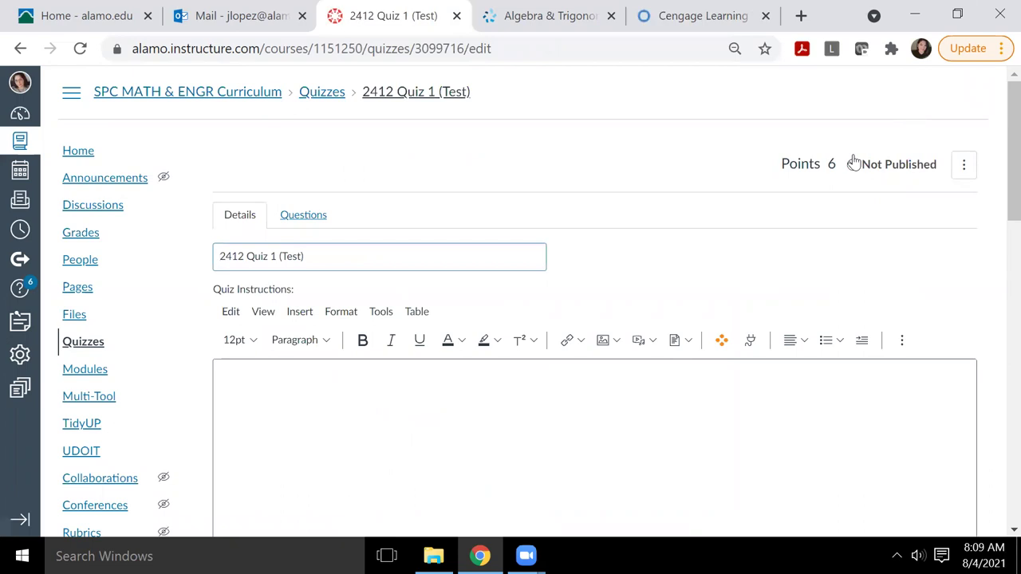
{"action": "left_click", "coordinate": [964, 165]}
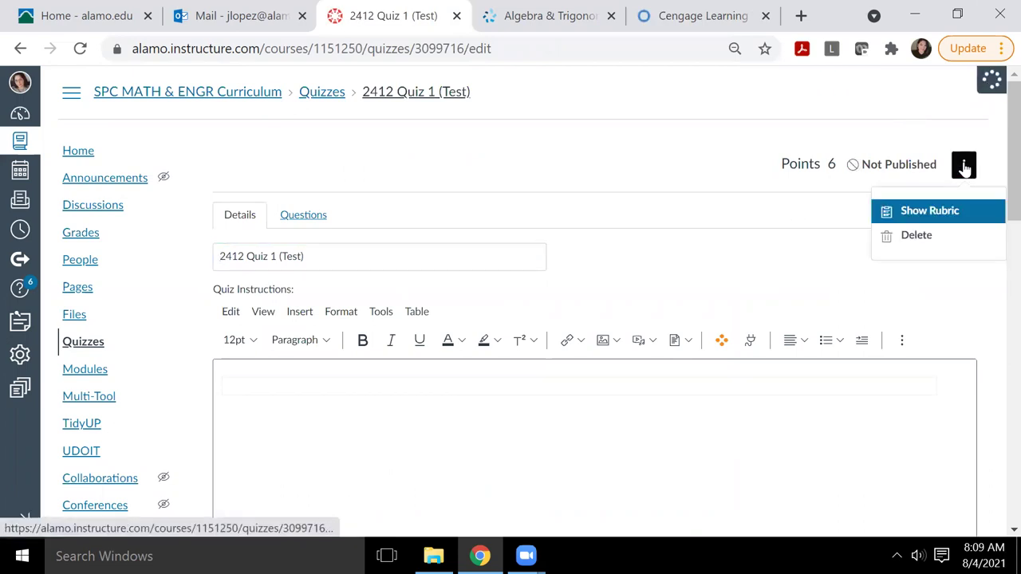
{"action": "left_click", "coordinate": [988, 76]}
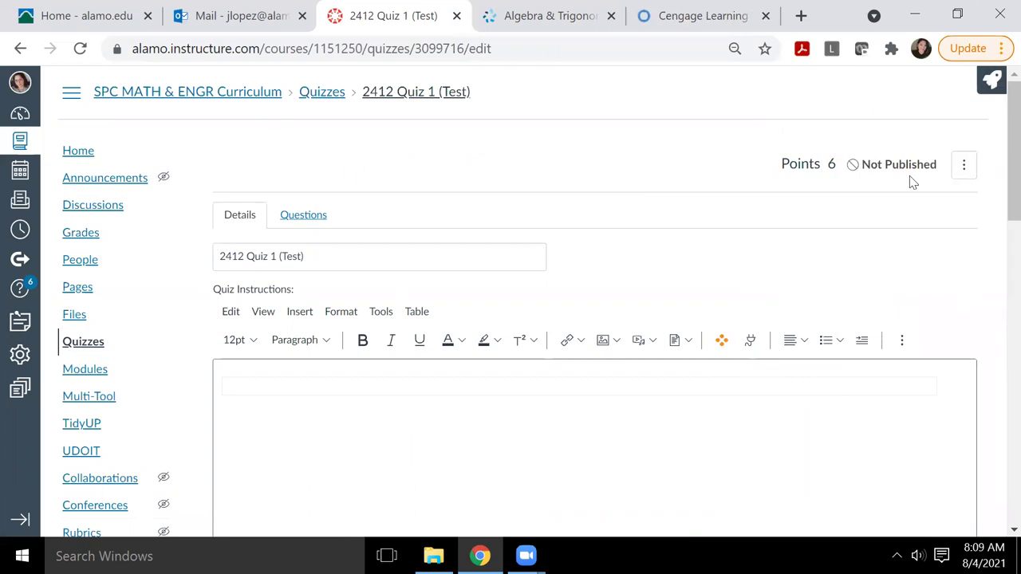
{"action": "left_click", "coordinate": [963, 166]}
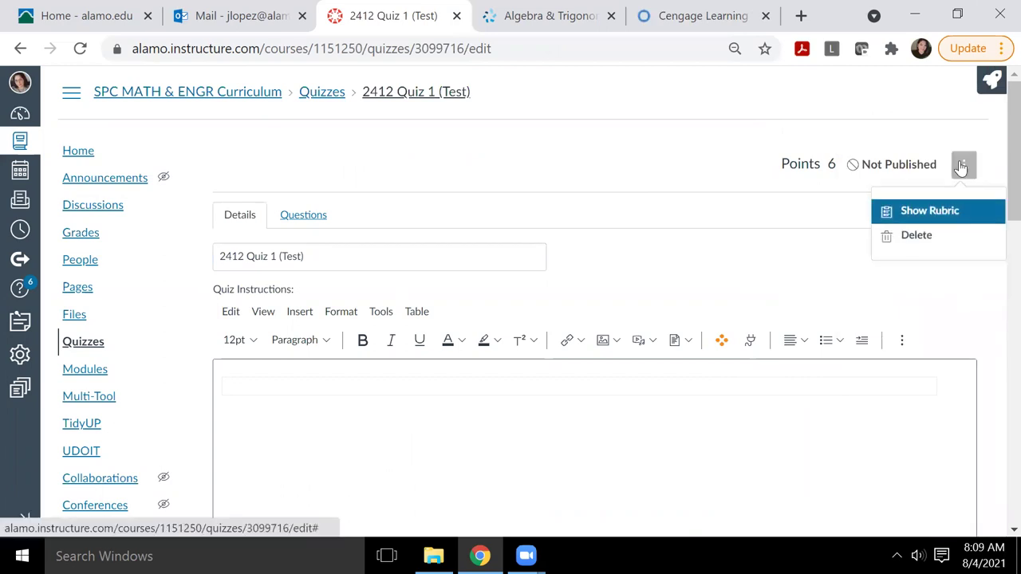
{"action": "left_click", "coordinate": [910, 235]}
{"action": "left_click", "coordinate": [613, 155]}
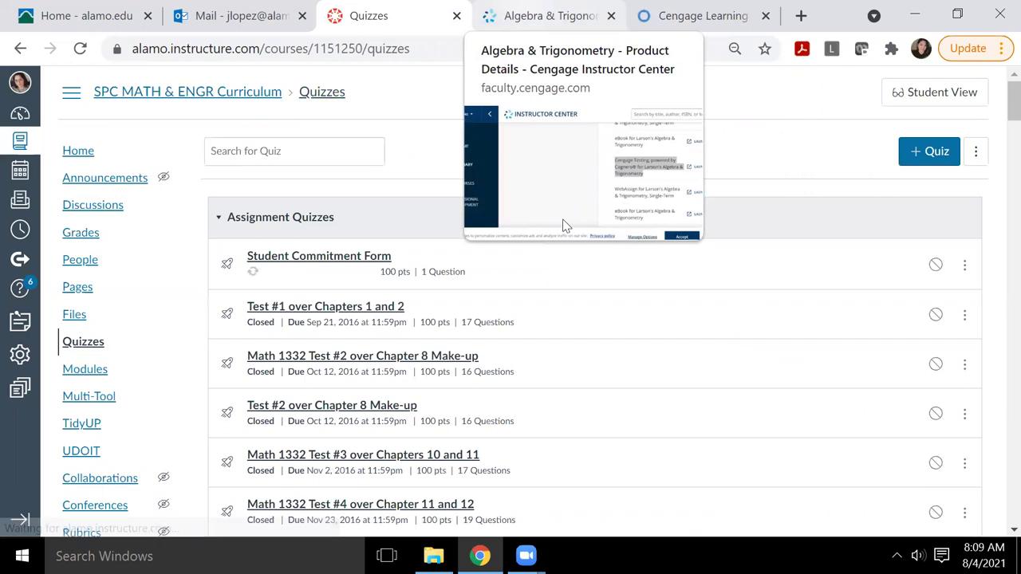
Step: Return to the Cognero Test Generator tab showing 2412 Quiz 1 (Test)
{"action": "key", "text": "ctrl+Tab"}
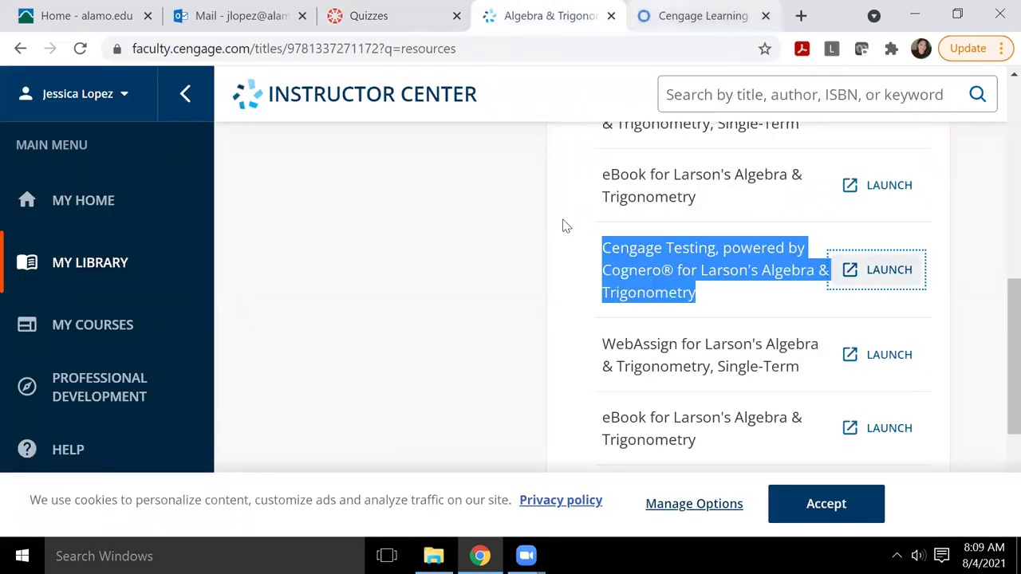
{"action": "key", "text": "ctrl+Tab"}
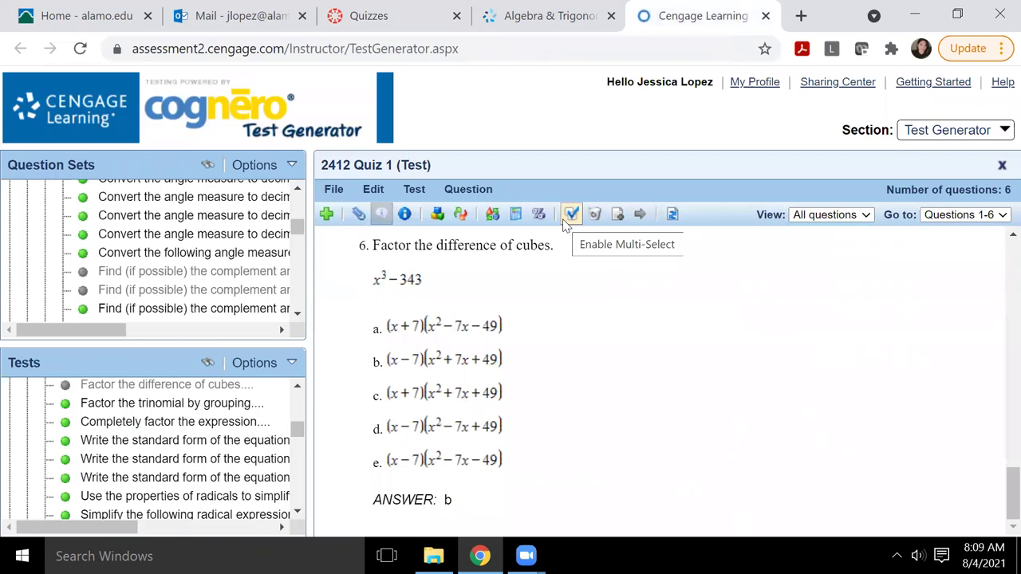